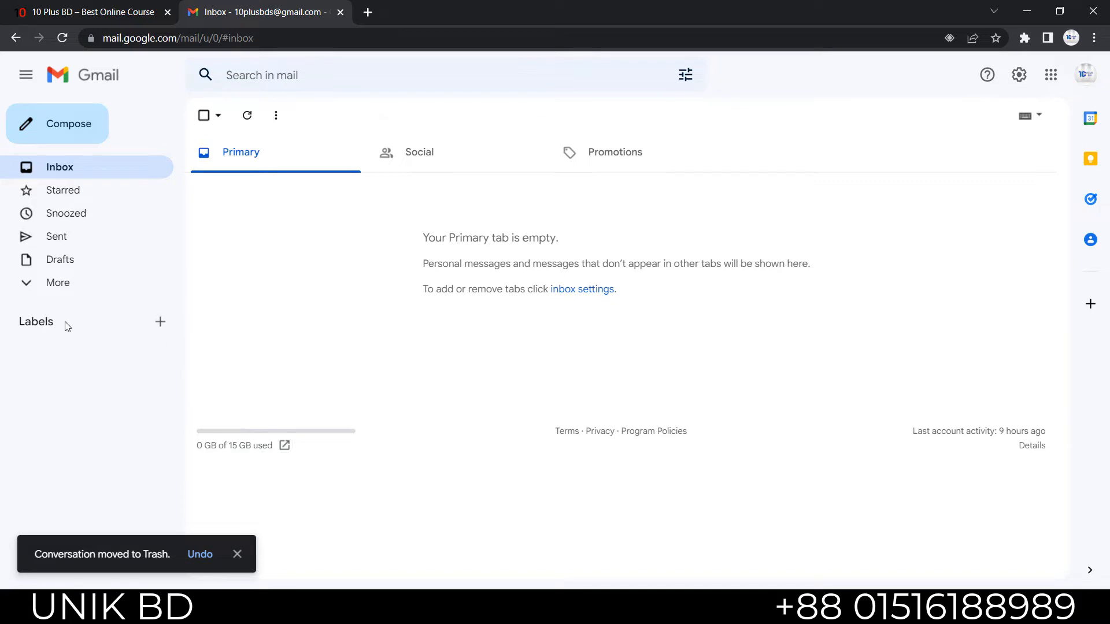
Open the unikbd.com website in a new browser tab
left_click(367, 12)
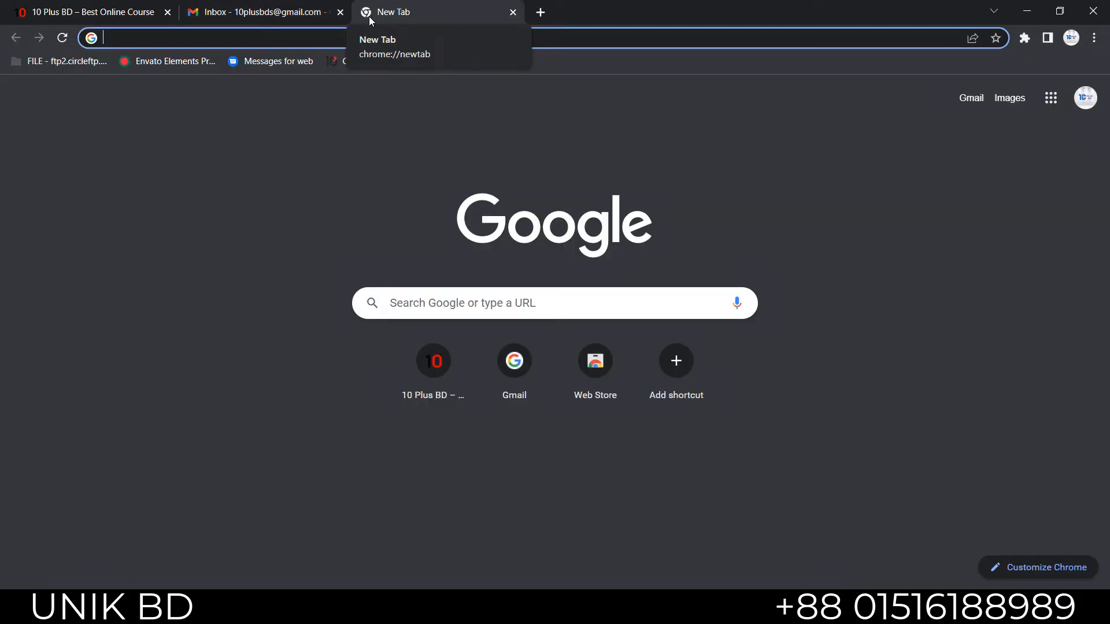
type("u")
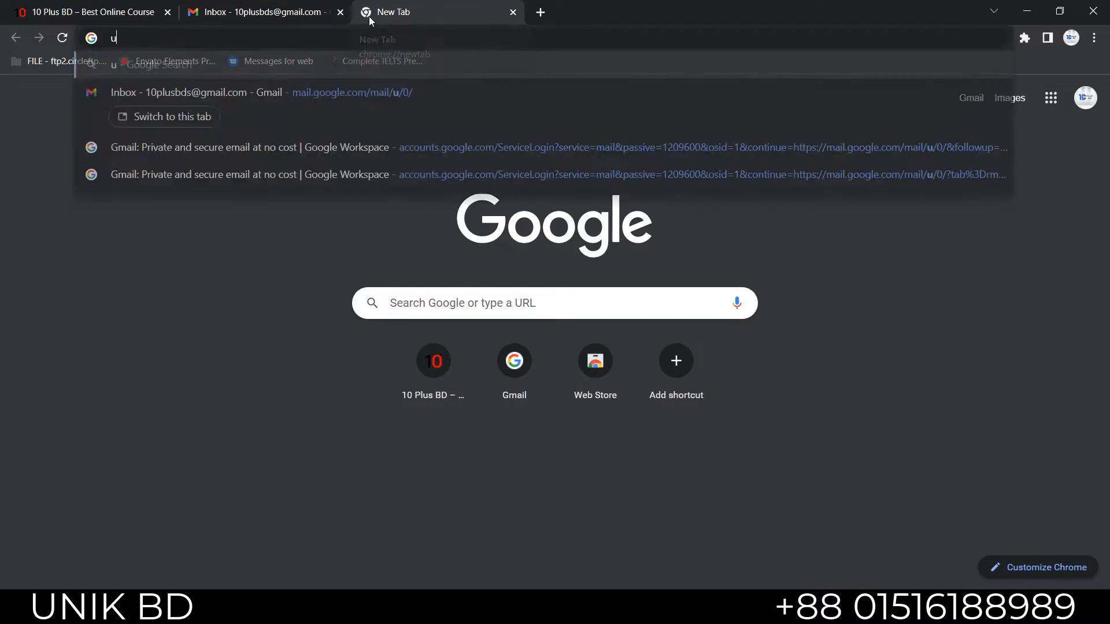
type("nikbd.com")
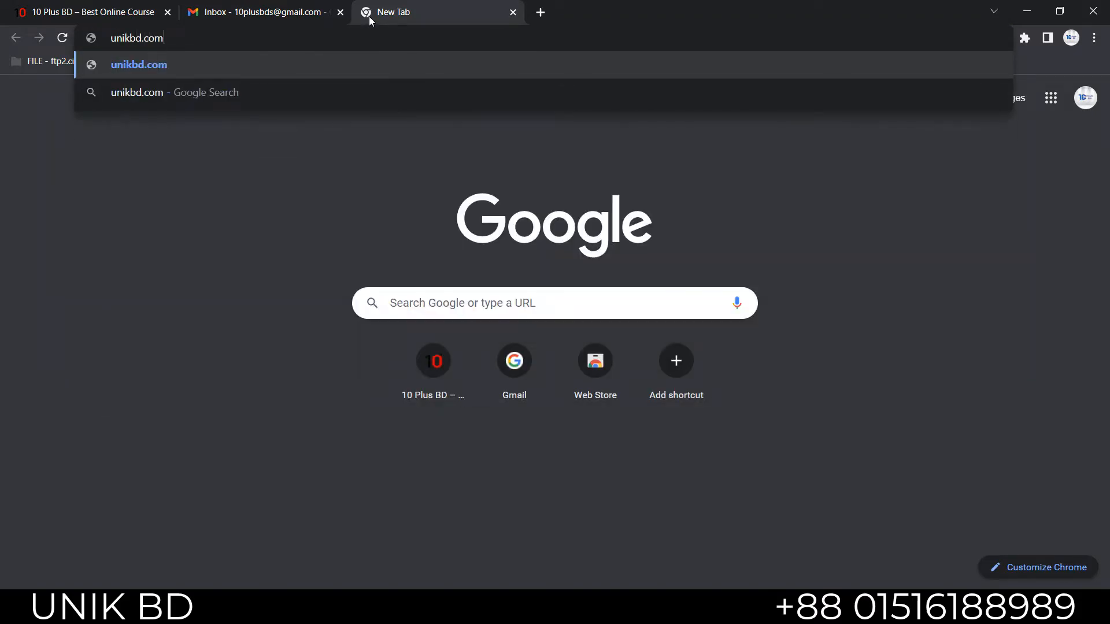
key("Return")
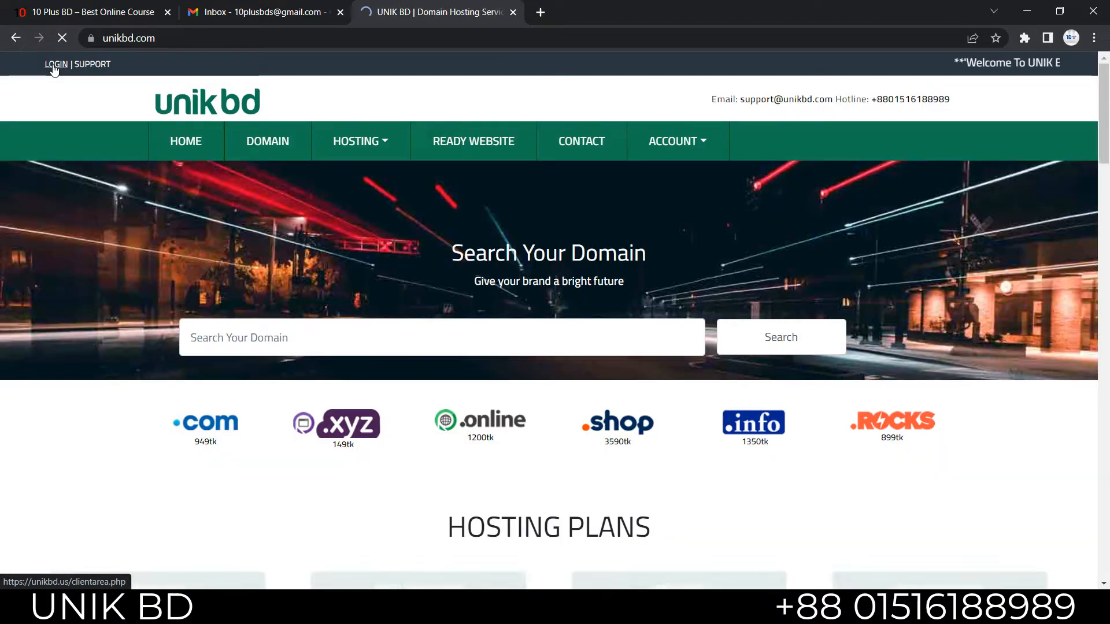
Log in to the UNIK BD client area with the account email and password, then go to Domains
left_click(55, 65)
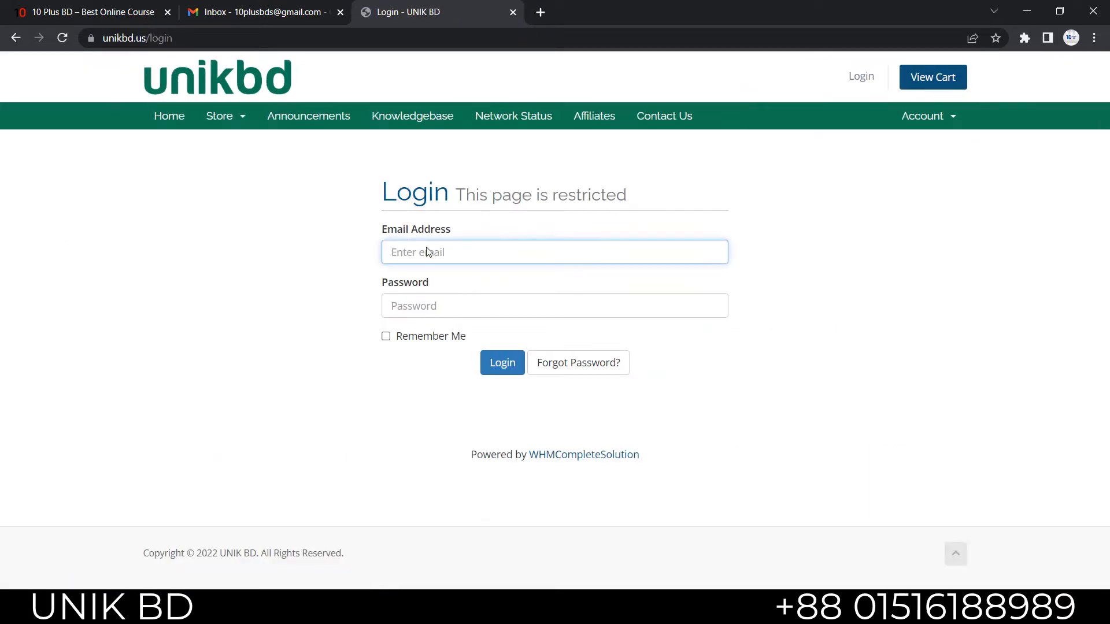
left_click(487, 307)
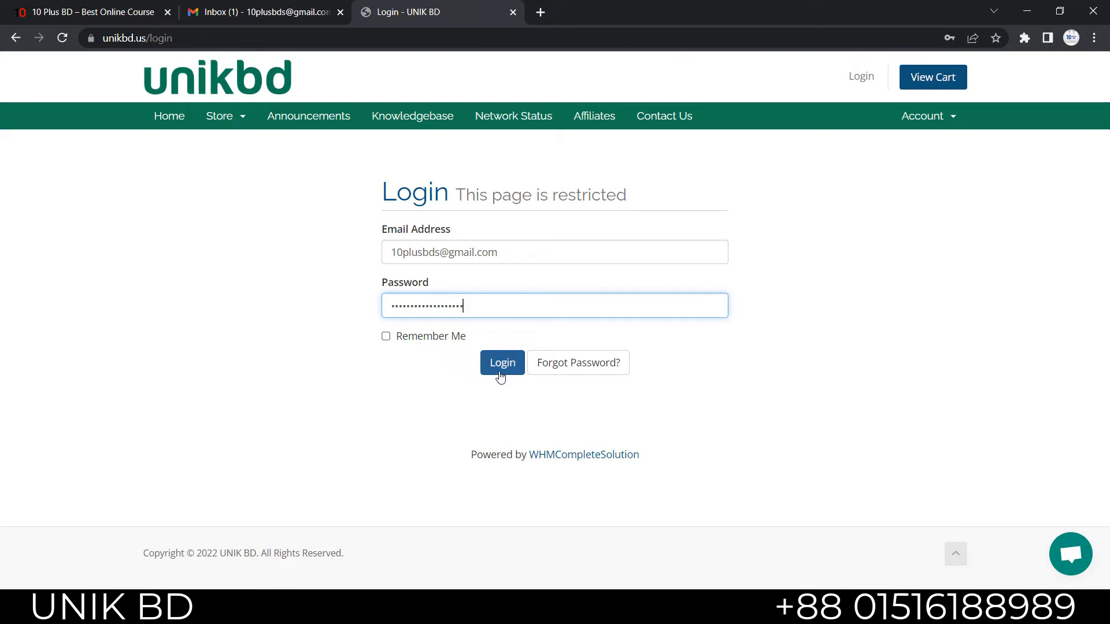
left_click(500, 373)
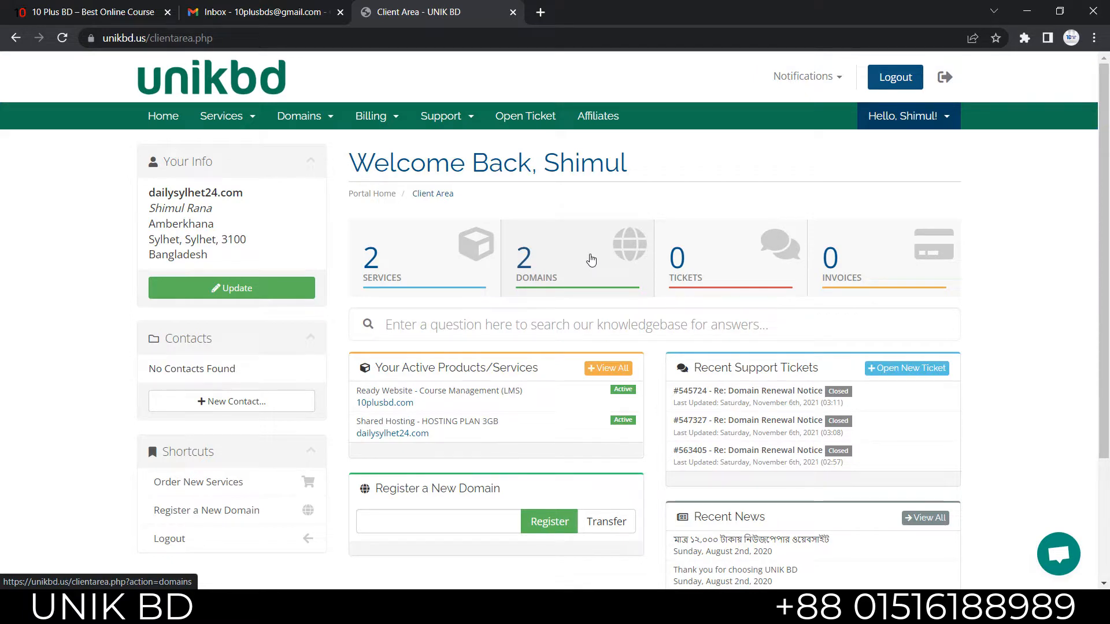
left_click(591, 260)
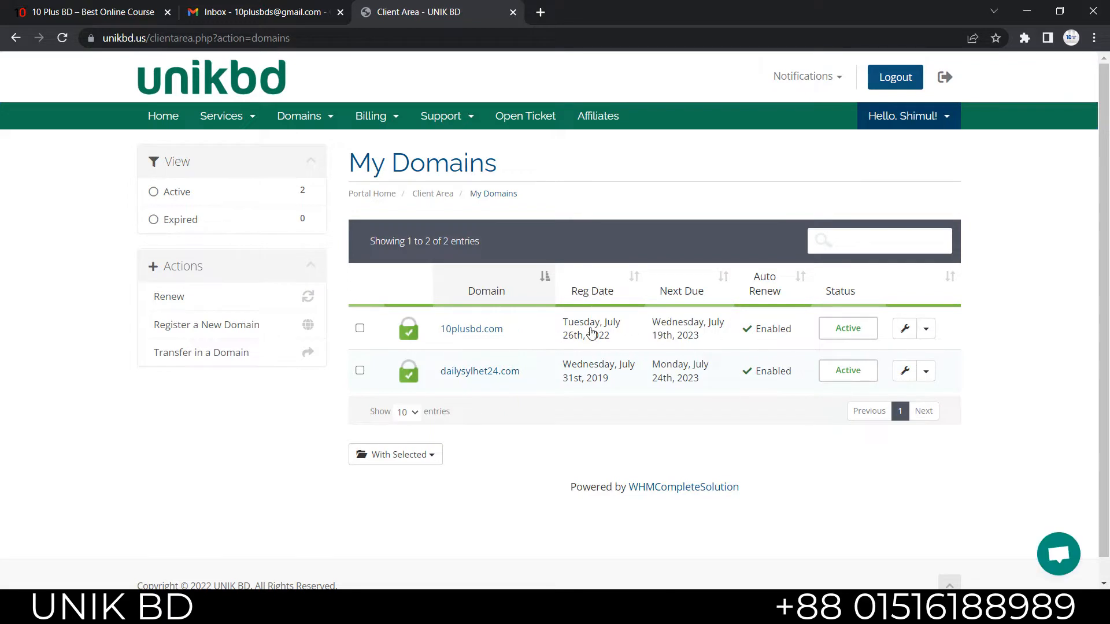
Show 10plusbd.com's nameservers, ns1.unikbd.live and ns2.unikbd.live, and open a blank tab
left_click(905, 330)
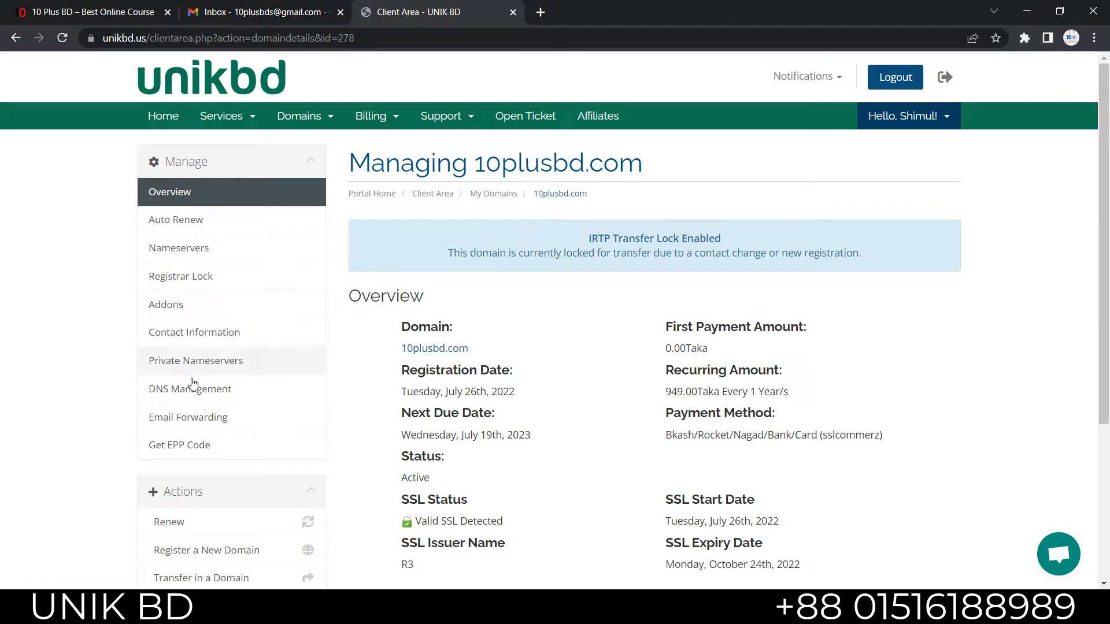
left_click(197, 258)
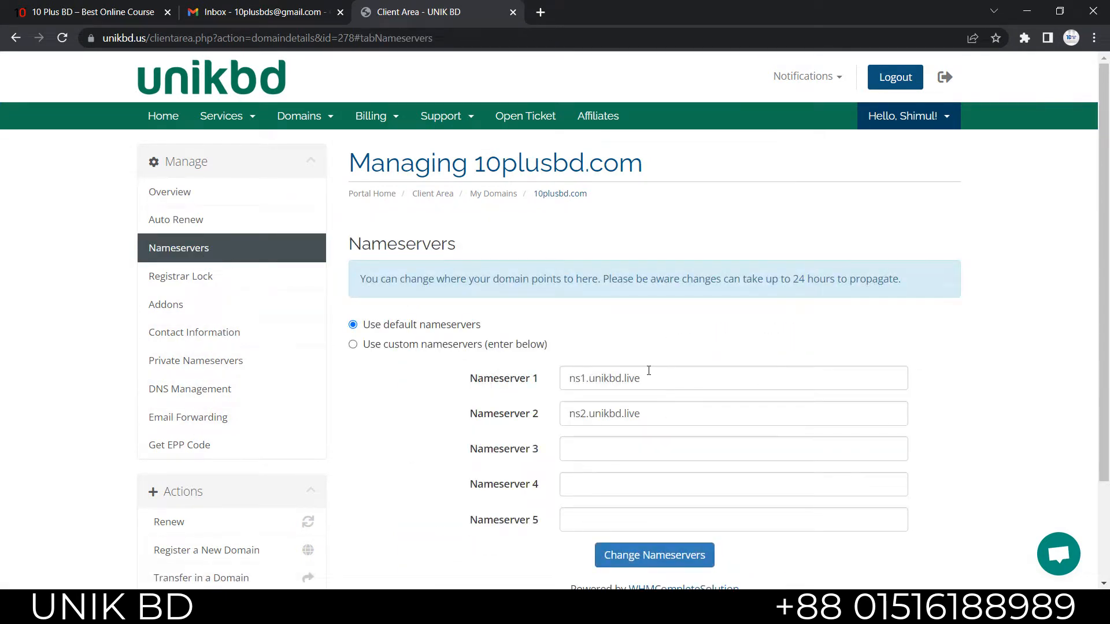
scroll(649, 371, "down", 1)
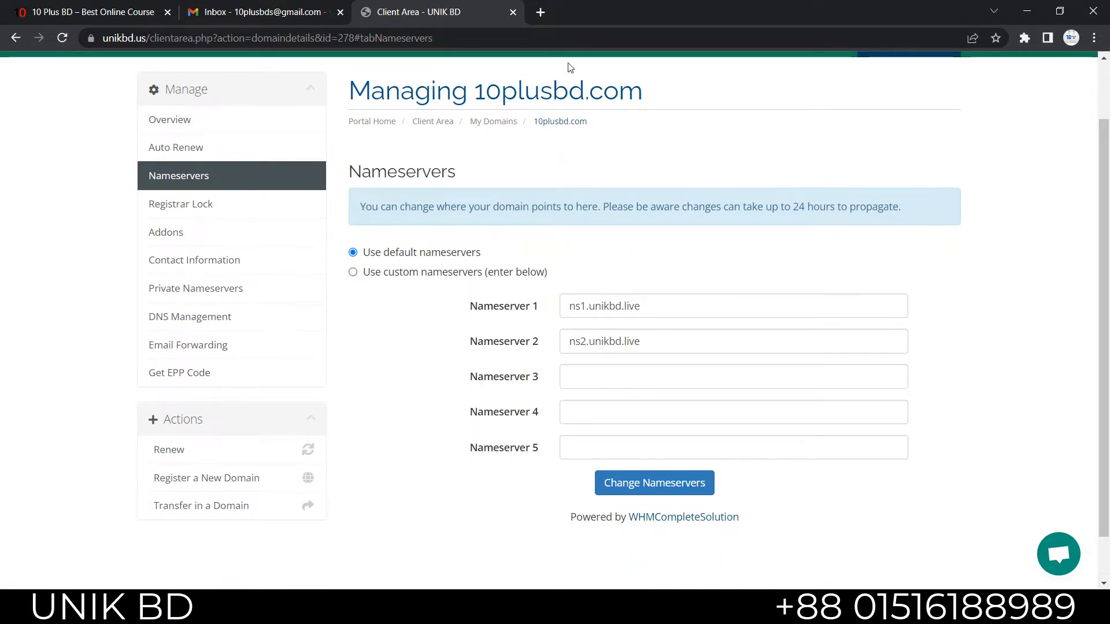
left_click(540, 12)
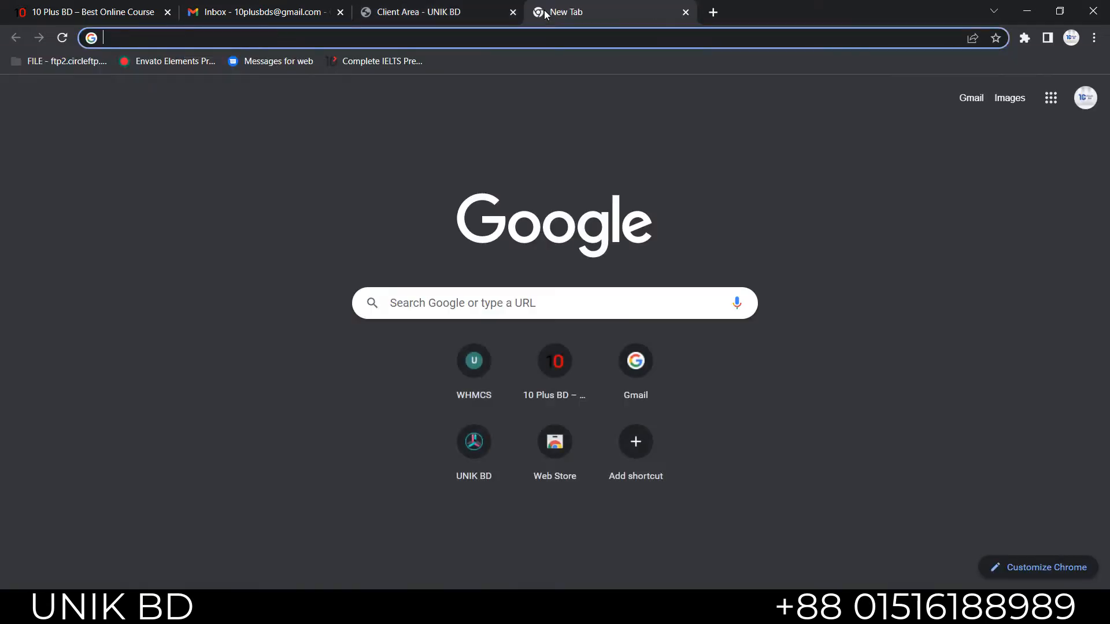
Sign up at cloudflare.com using the Gmail address and a pasted password that meets the requirements
type("cloudflar")
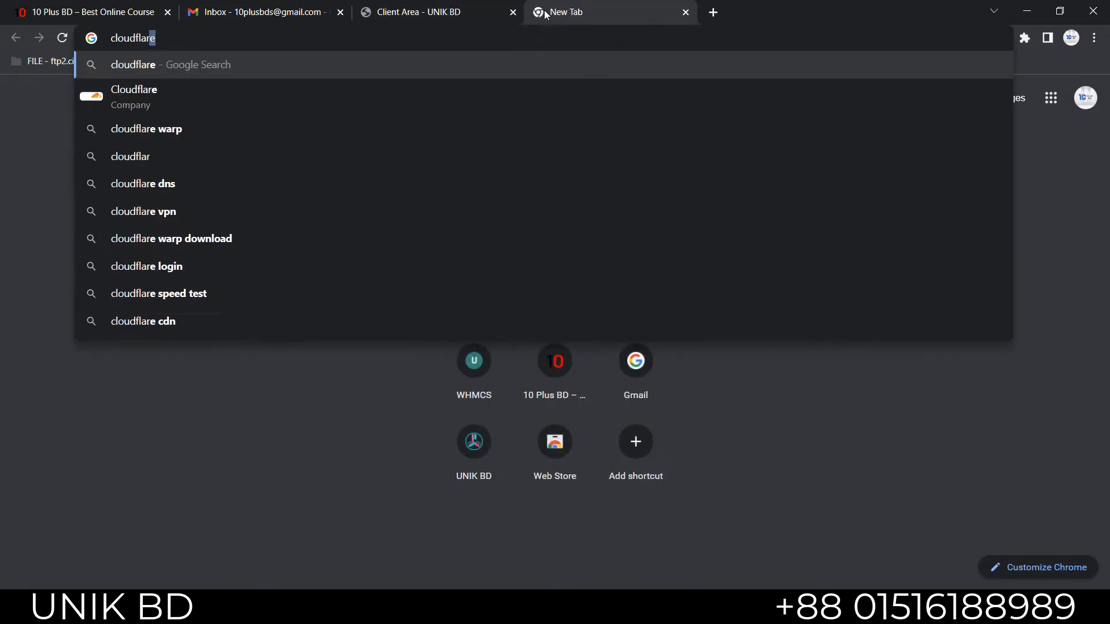
type("e")
key("ctrl+Return")
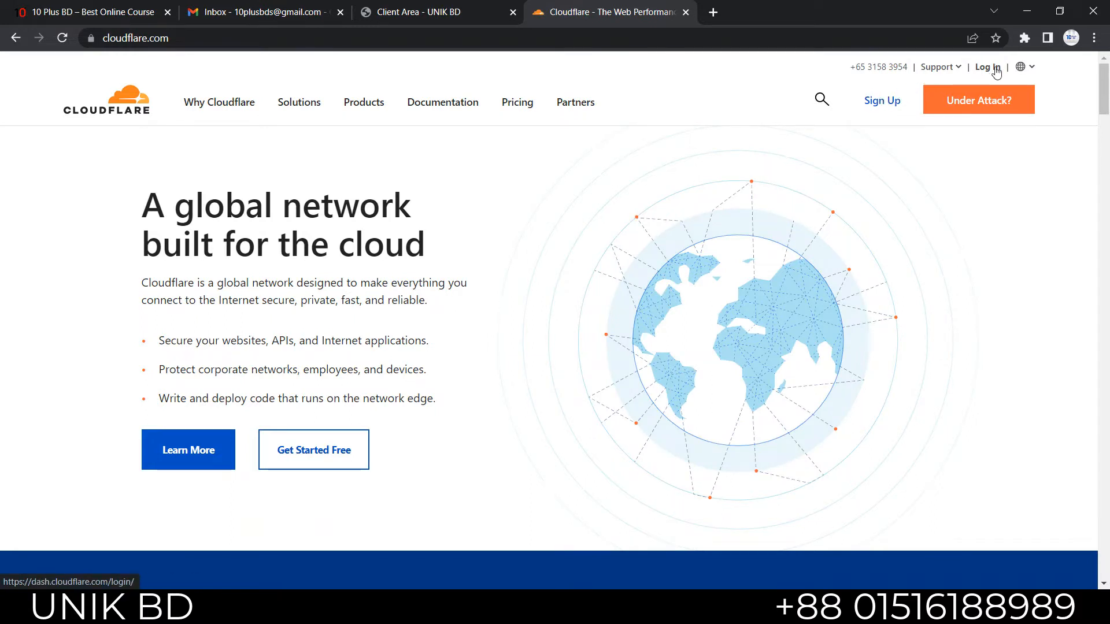
left_click(882, 102)
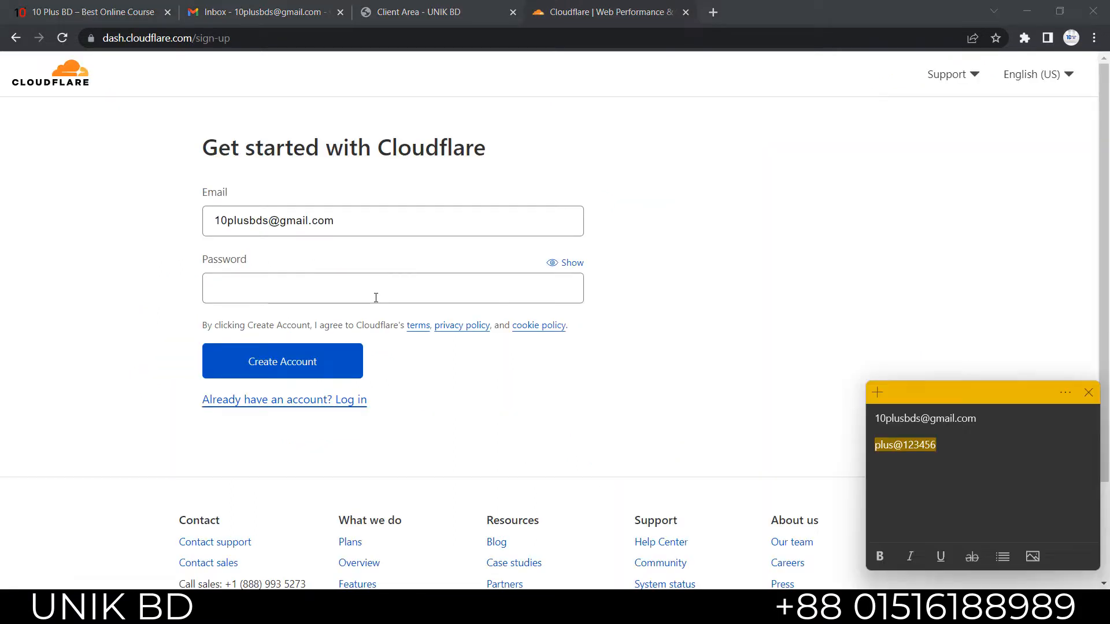
left_click(376, 297)
key("ctrl+v")
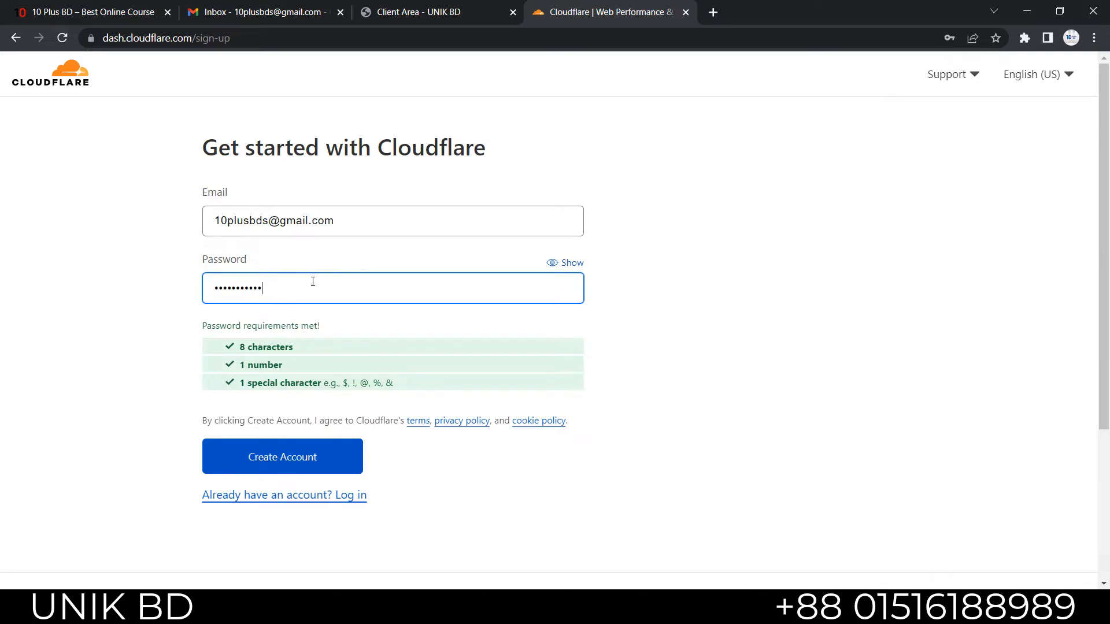
left_click(295, 467)
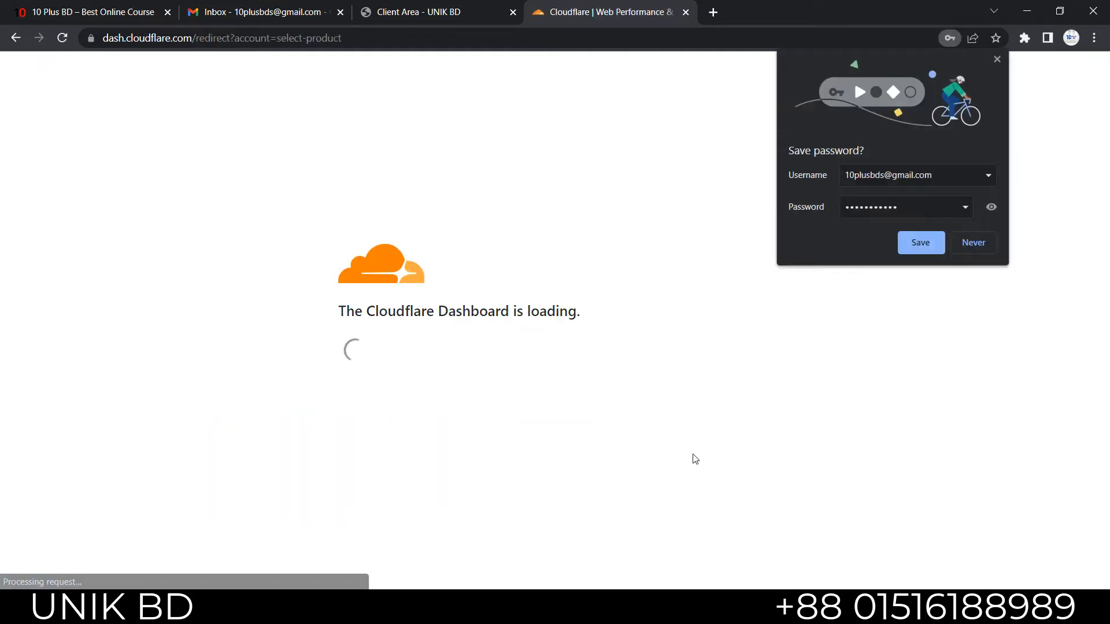
Decline Chrome's password save, start Cloudflare for Infrastructure, and enter 10plusbd.com as the site
left_click(973, 243)
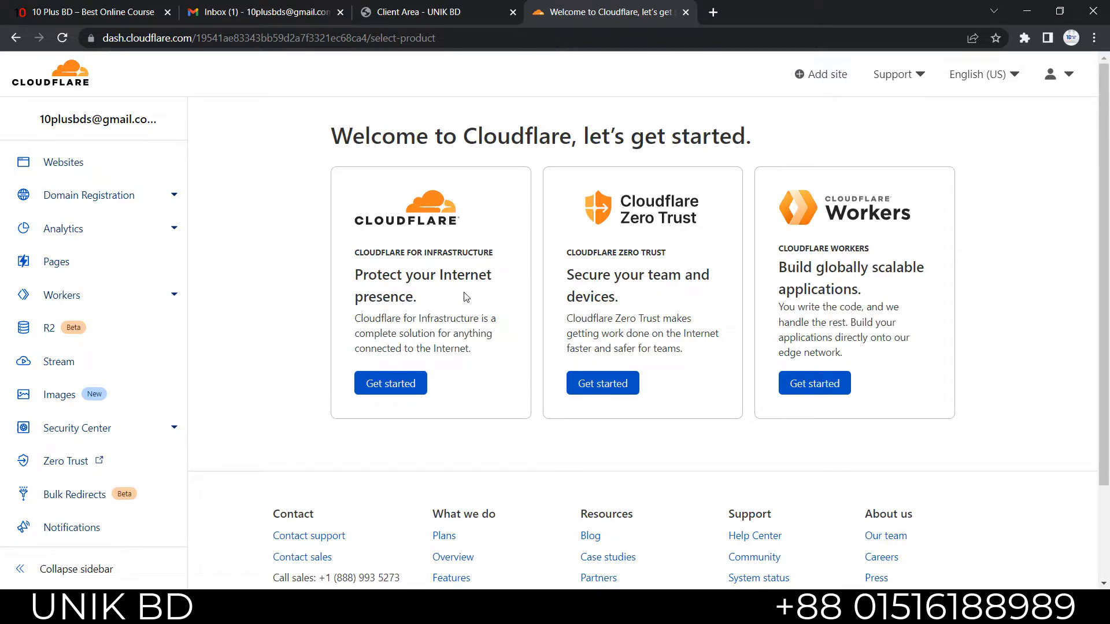
left_click(404, 389)
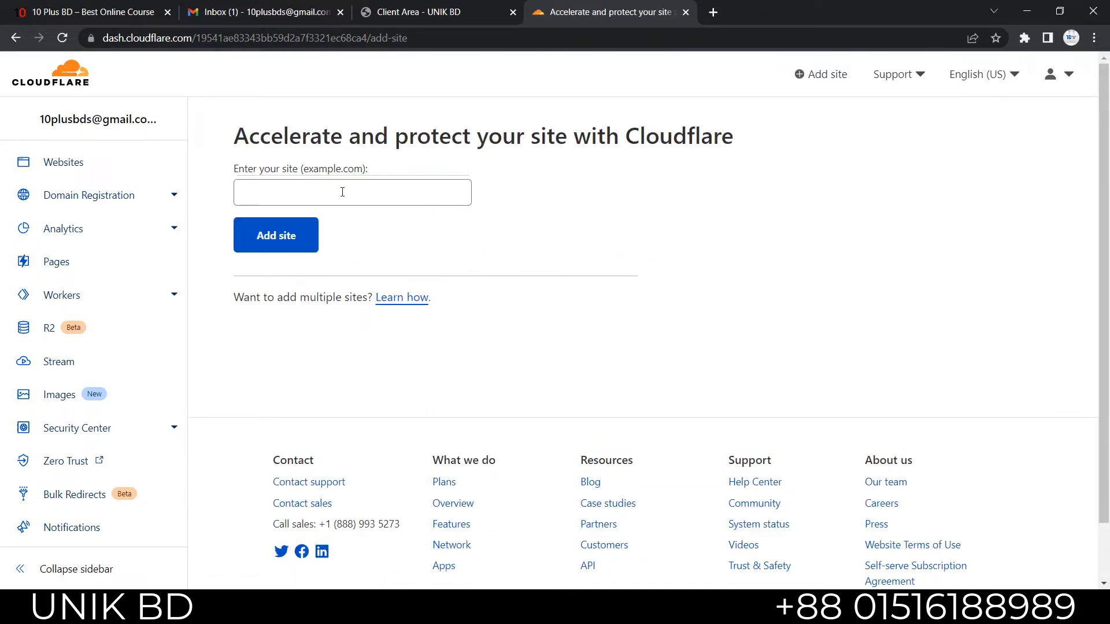
left_click(339, 184)
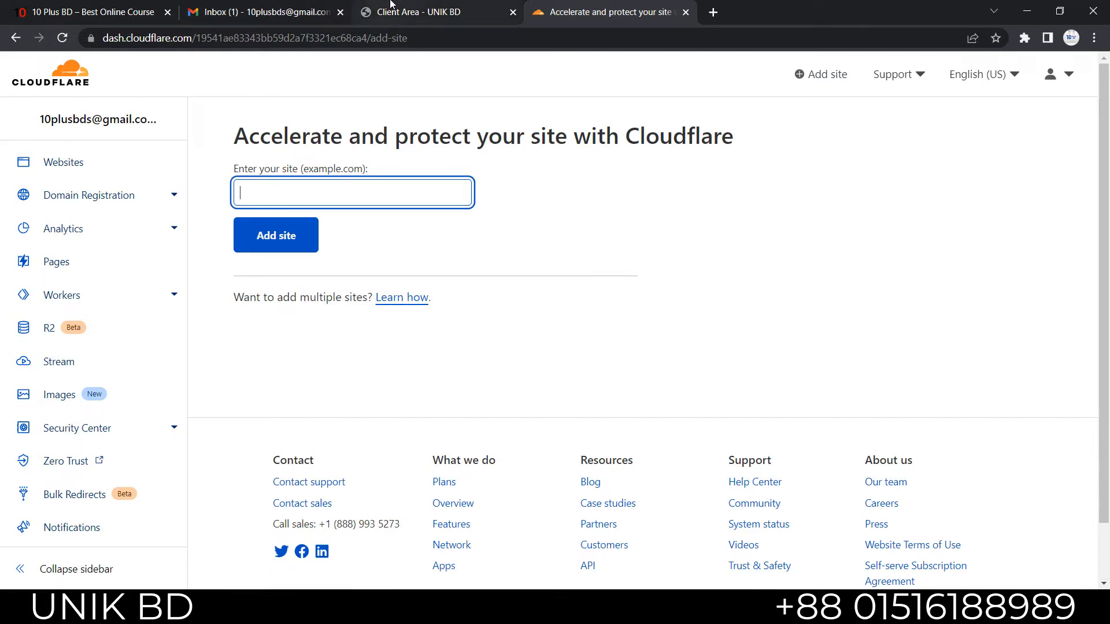
type("10plusbd.com")
Add 10plusbd.com with the Free $0 plan and let the DNS quick scan run
left_click(299, 238)
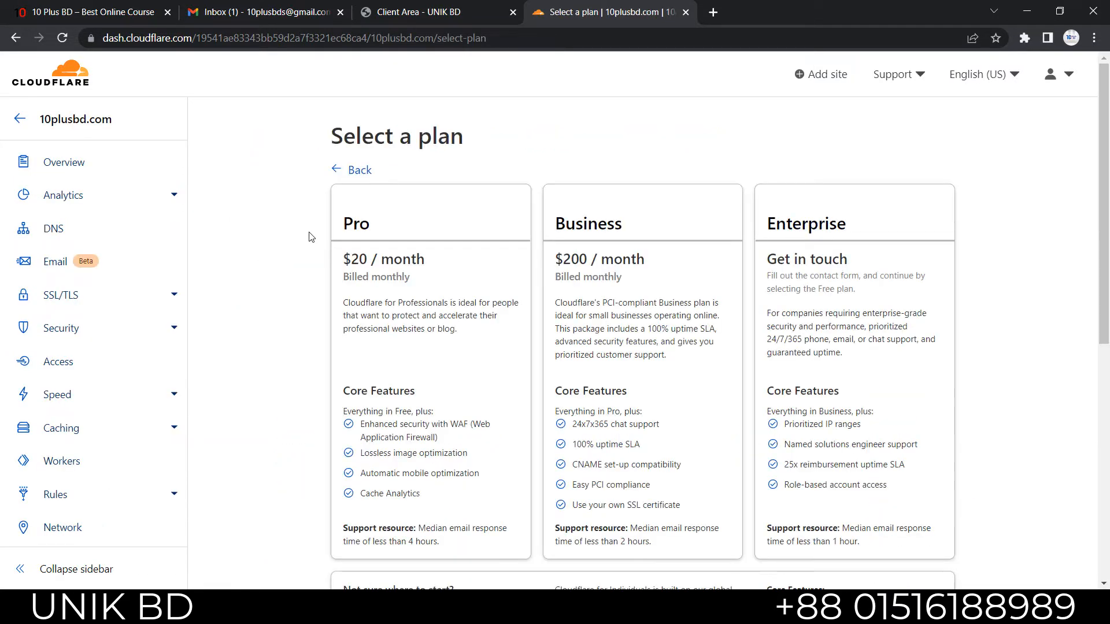
left_click_drag(1107, 207, 1105, 391)
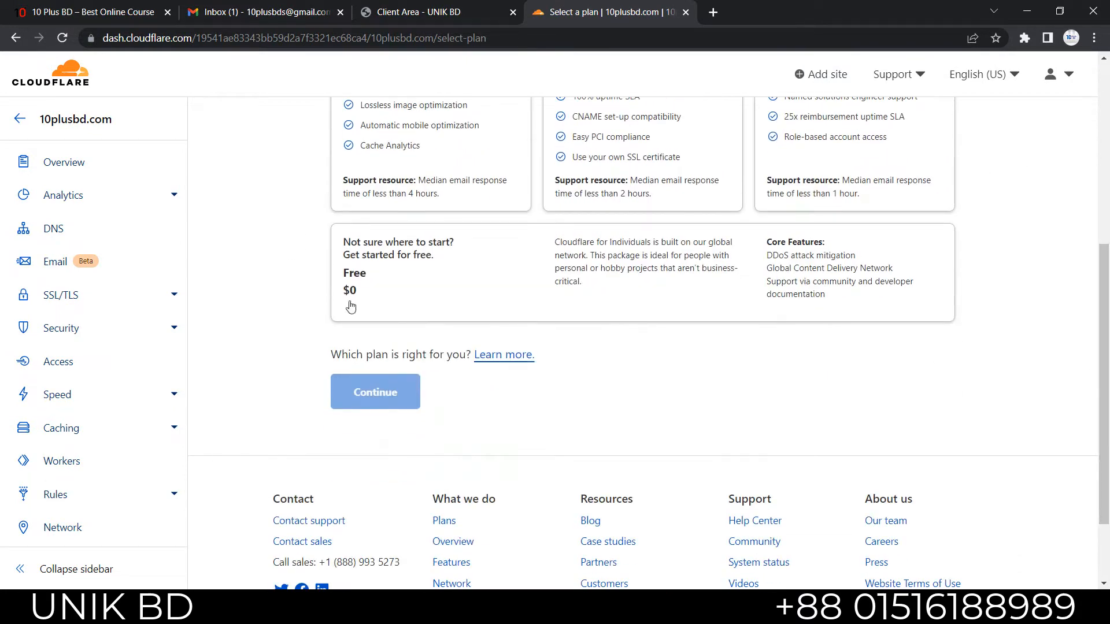
left_click(365, 275)
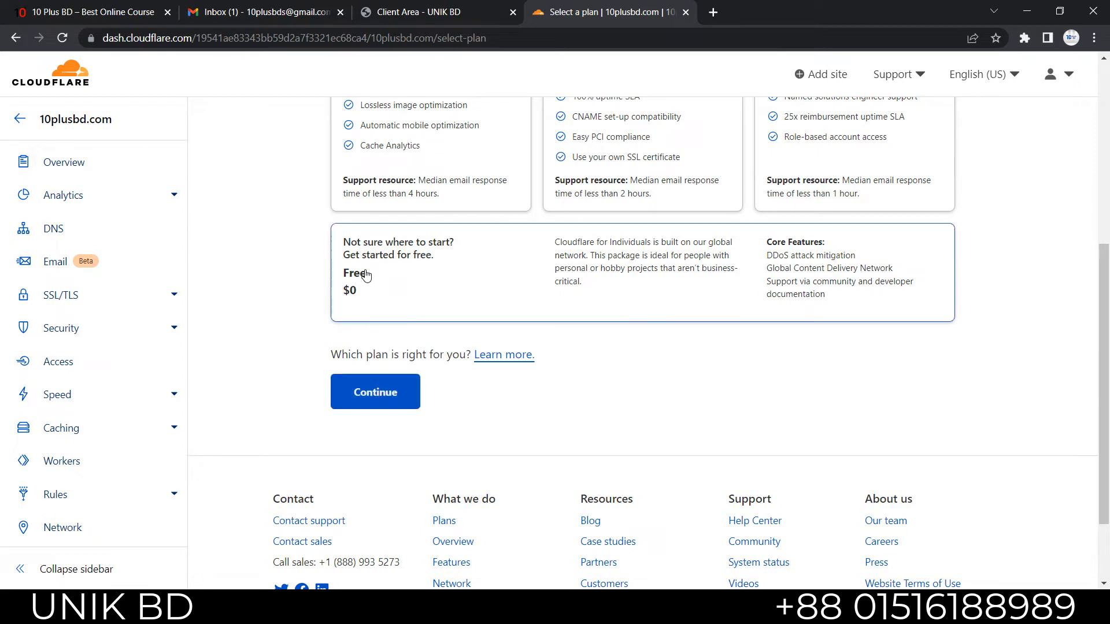
left_click(364, 392)
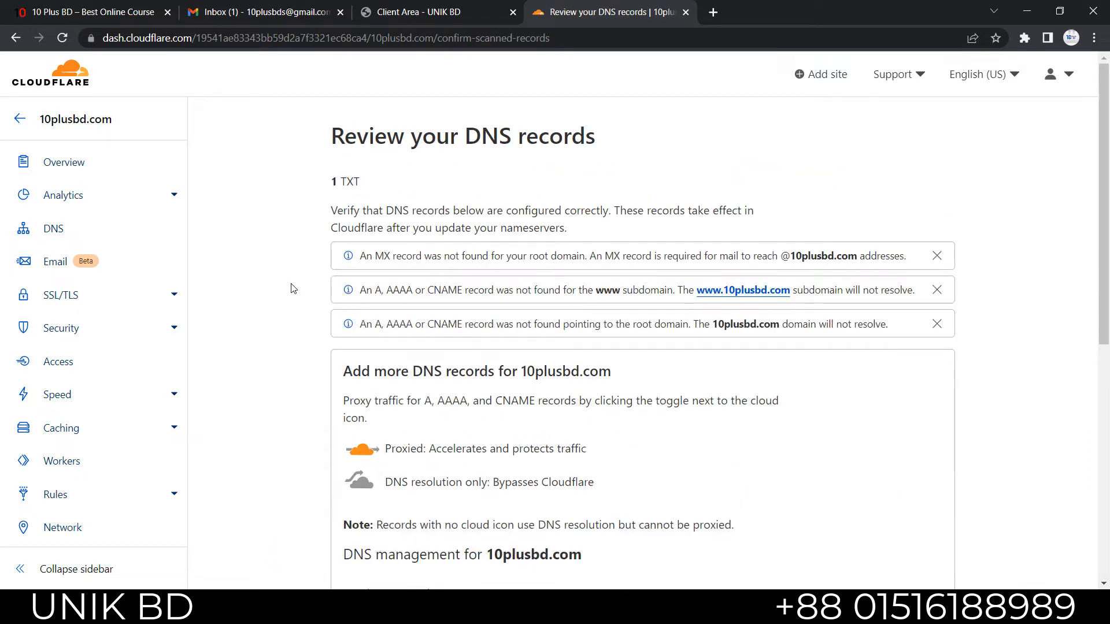
Accept the scanned TXT record to reach Cloudflare's assigned nameservers, byron and joselyn
scroll(293, 289, "down", 8)
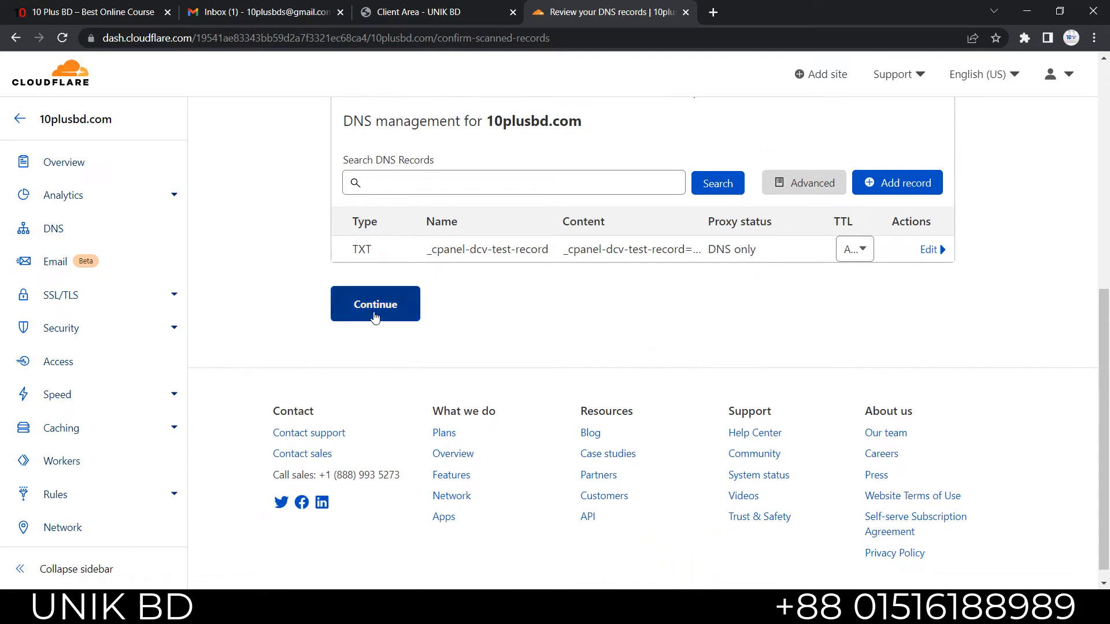
scroll(491, 275, "up", 3)
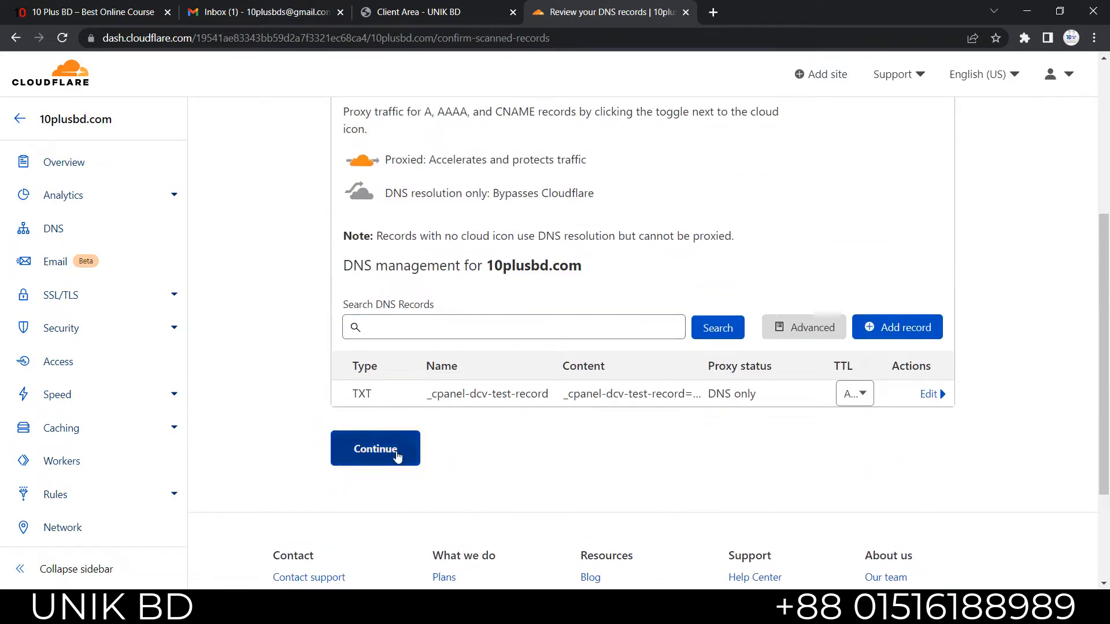
left_click(365, 452)
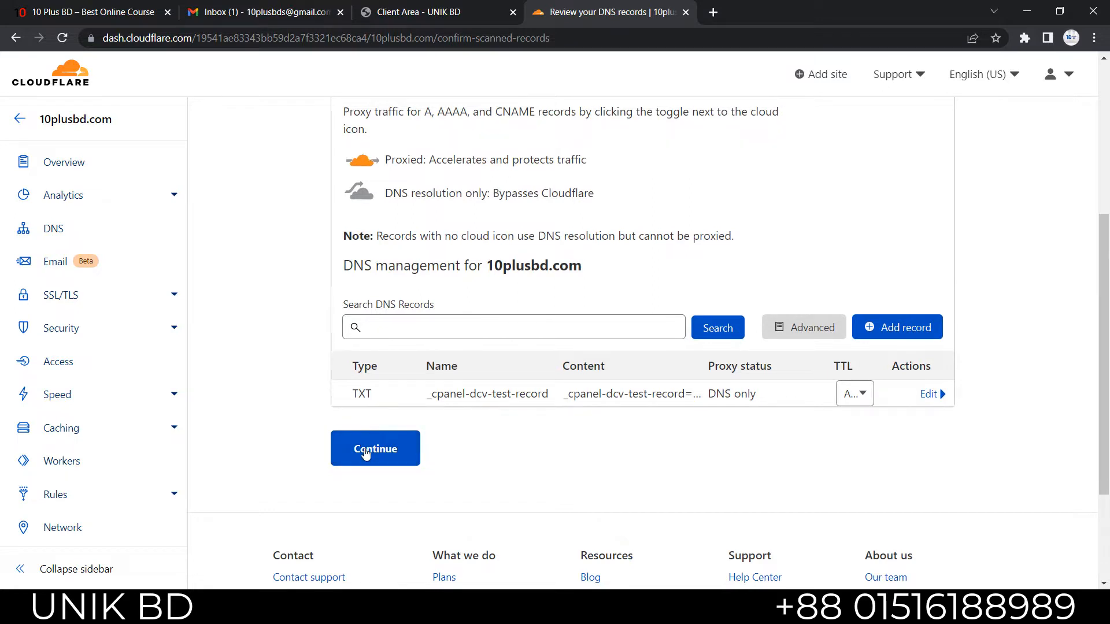
scroll(317, 417, "down", 1)
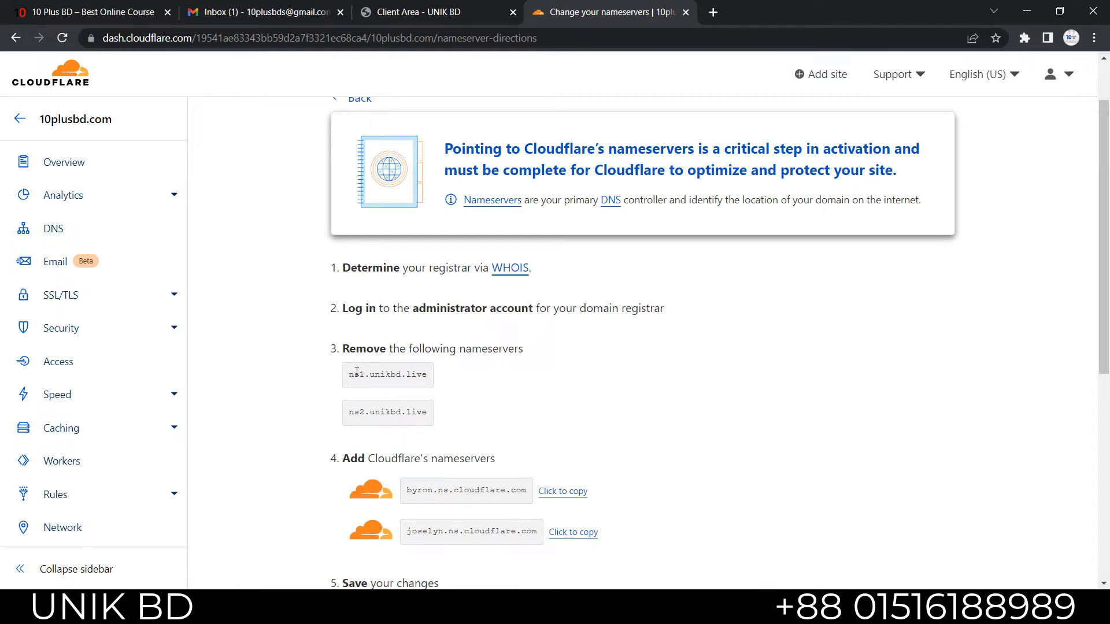
Copy byron.ns.cloudflare.com and return to the UNIK BD client area tab
left_click_drag(350, 371, 435, 382)
scroll(439, 393, "down", 1)
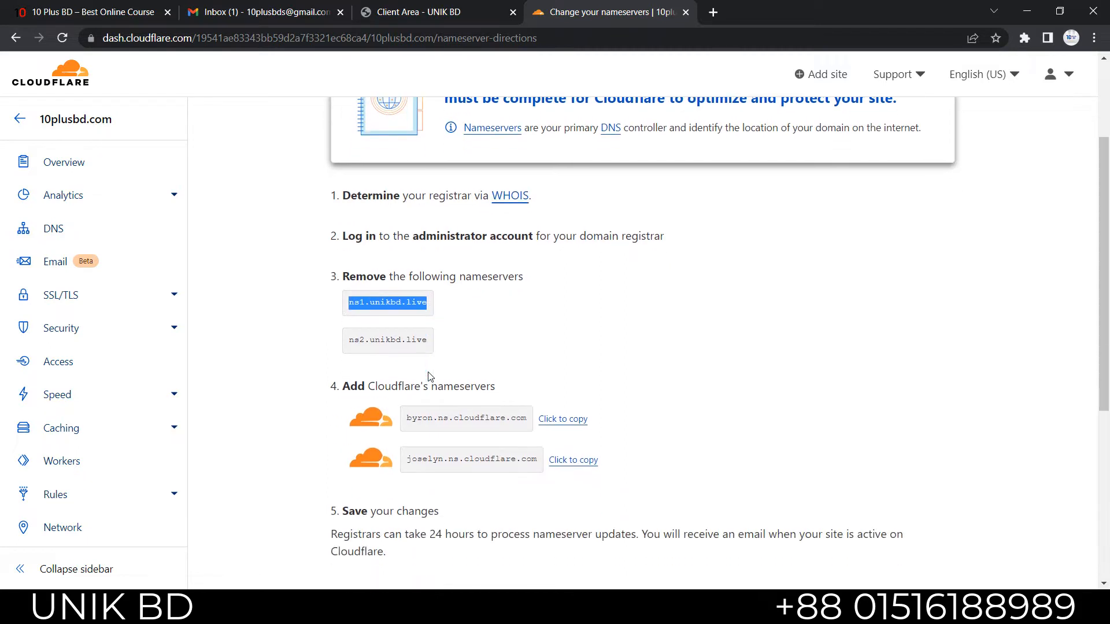
left_click(474, 444)
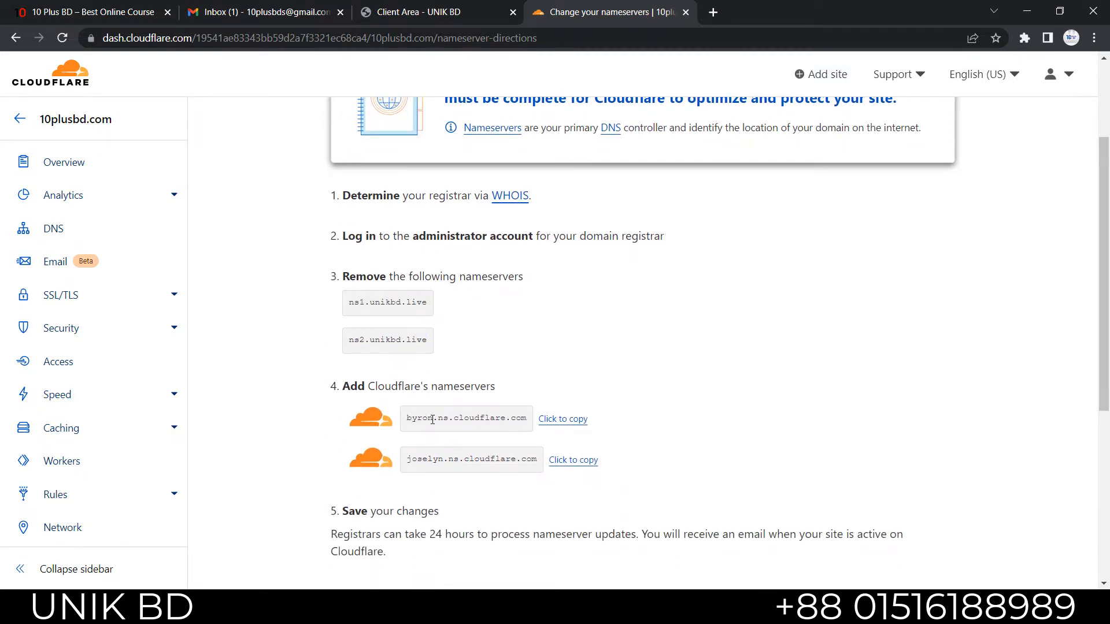
left_click(576, 424)
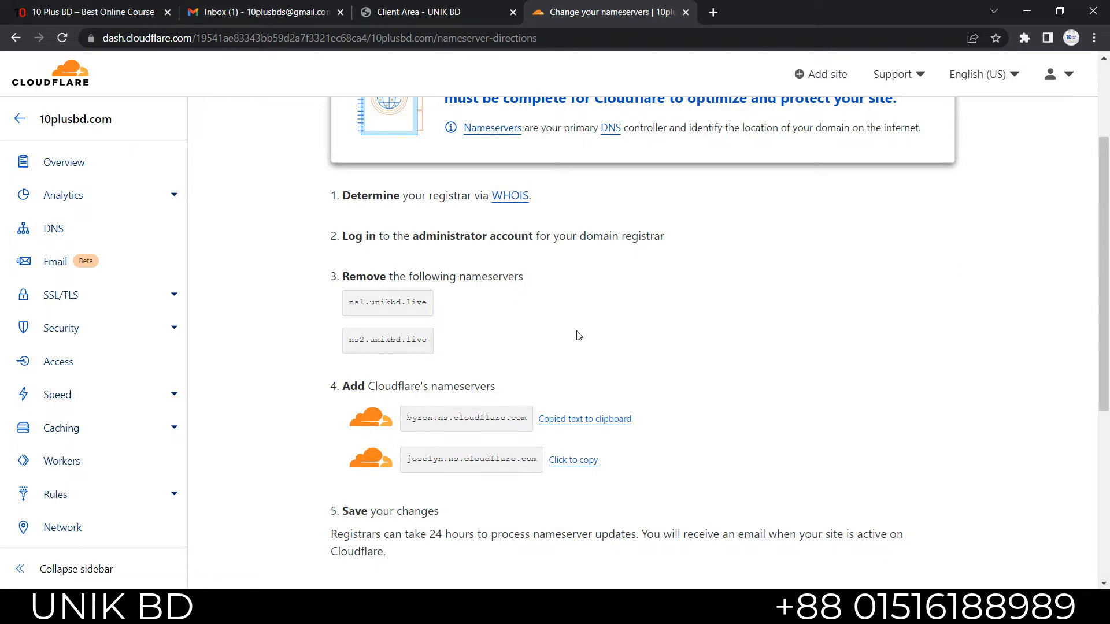
left_click(408, 7)
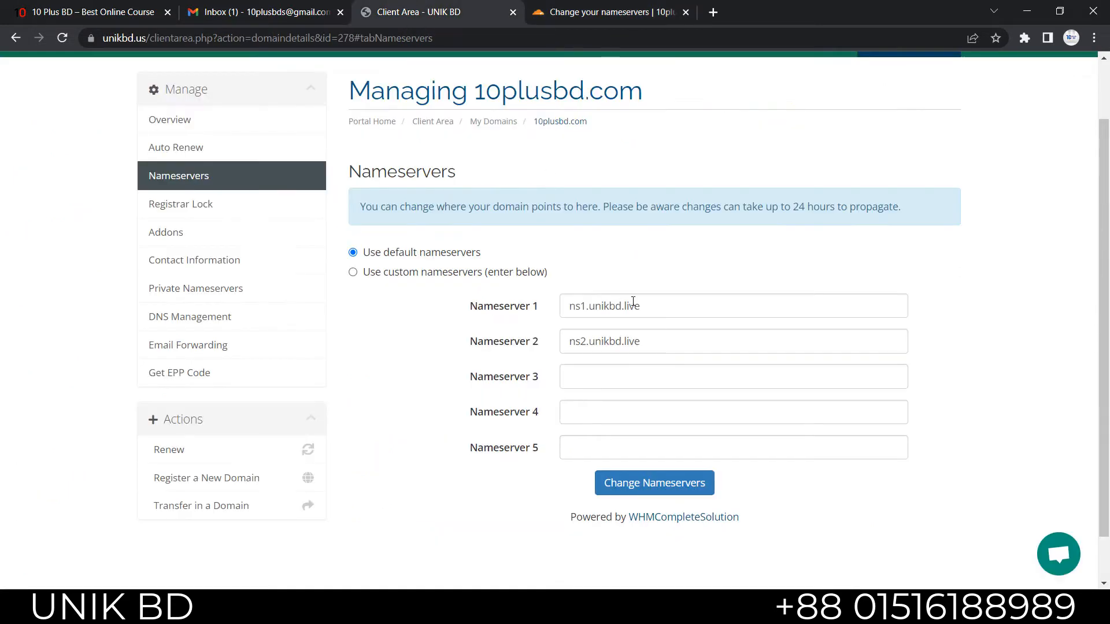
Replace Nameserver 1, ns1.unikbd.live, with byron.ns.cloudflare.com
left_click(659, 306)
scroll(615, 289, "up", 2)
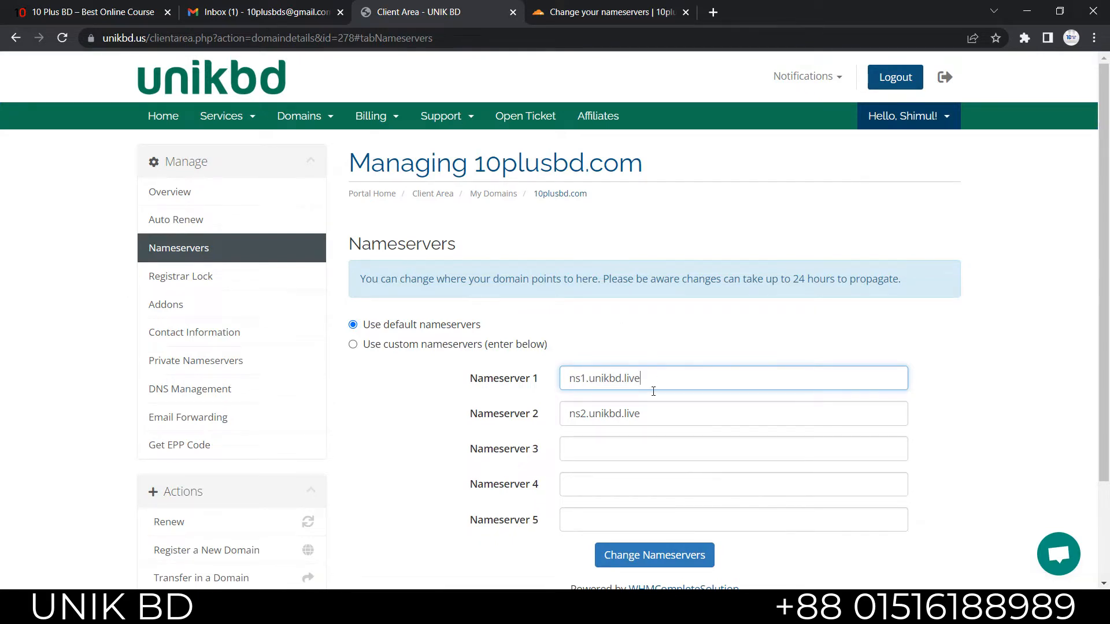
left_click_drag(641, 379, 453, 382)
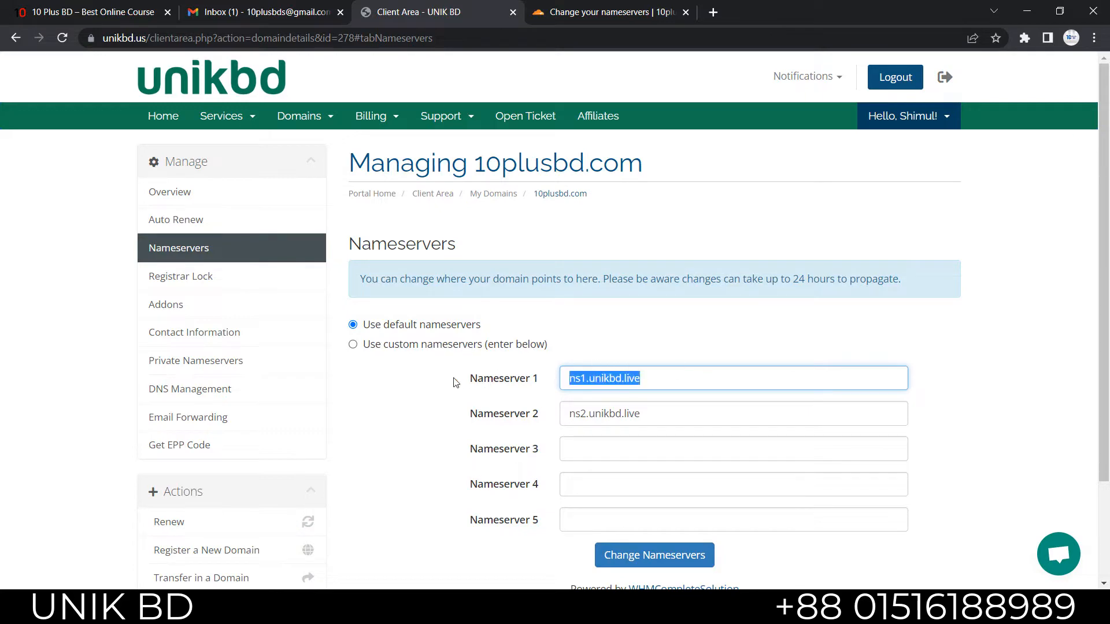
right_click(624, 379)
left_click(668, 199)
Replace Nameserver 2 with joselyn.ns.cloudflare.com and save the custom nameservers
left_click(616, 4)
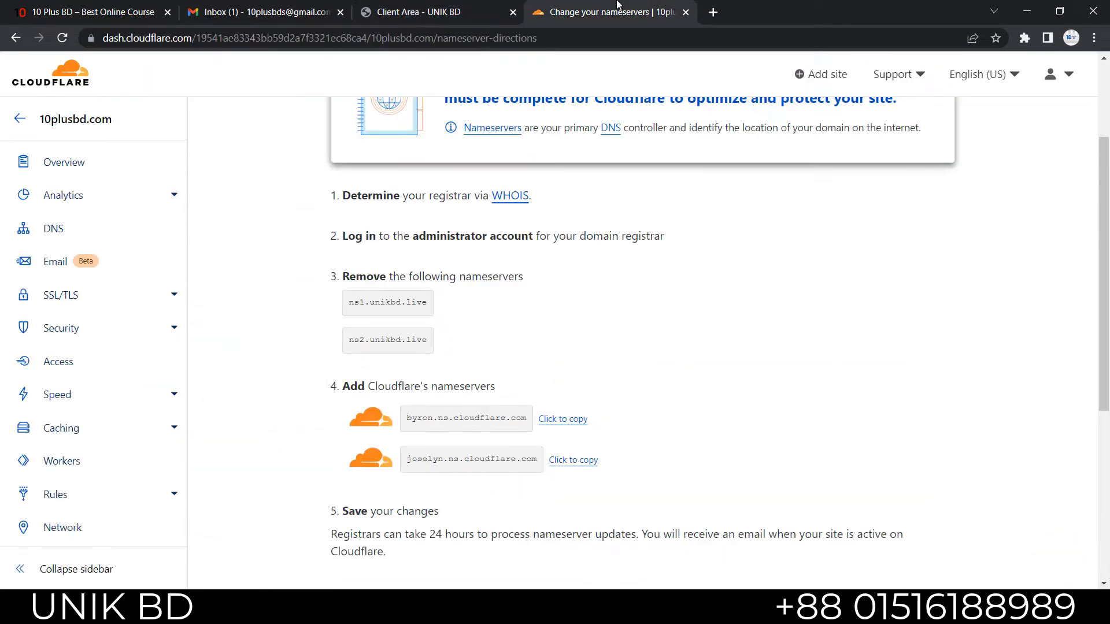
left_click(573, 460)
left_click(428, 6)
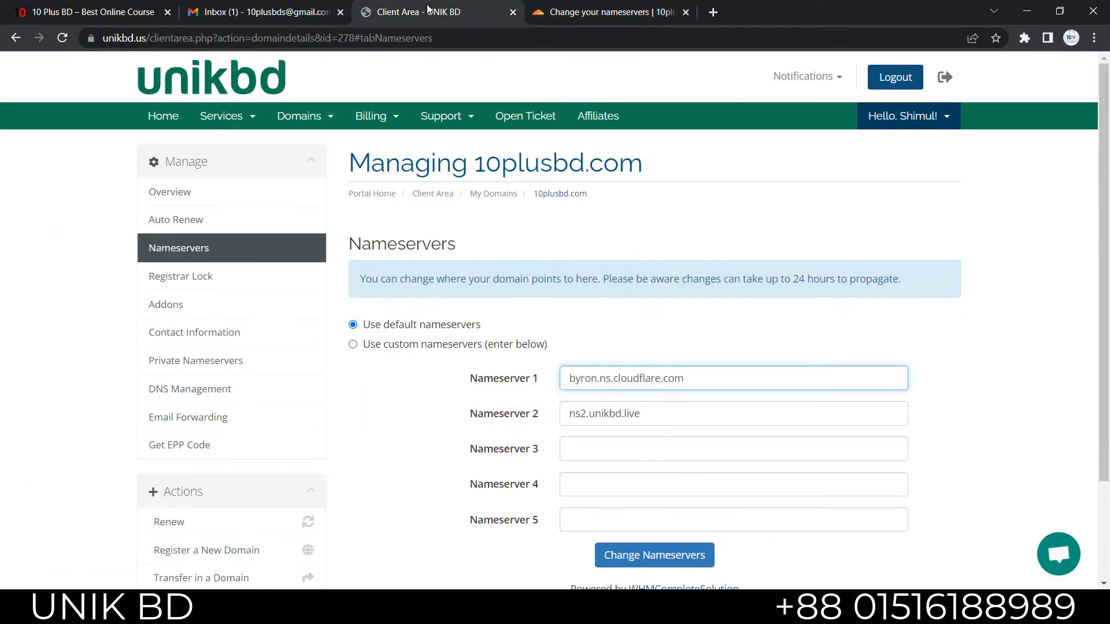
left_click_drag(648, 416, 509, 410)
right_click(612, 414)
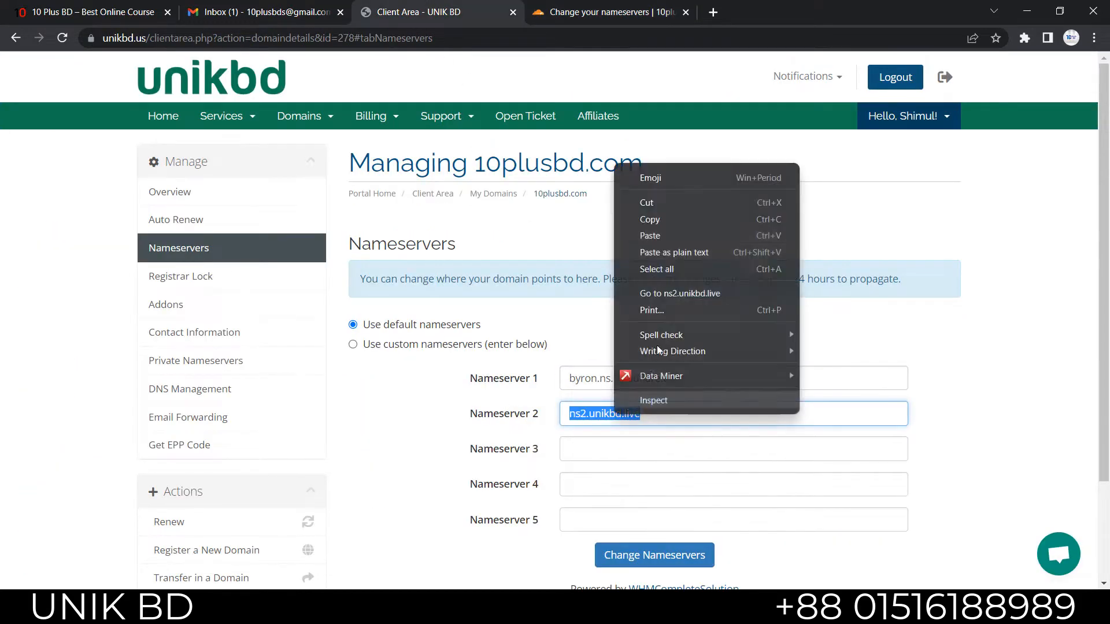
left_click(663, 242)
left_click(690, 560)
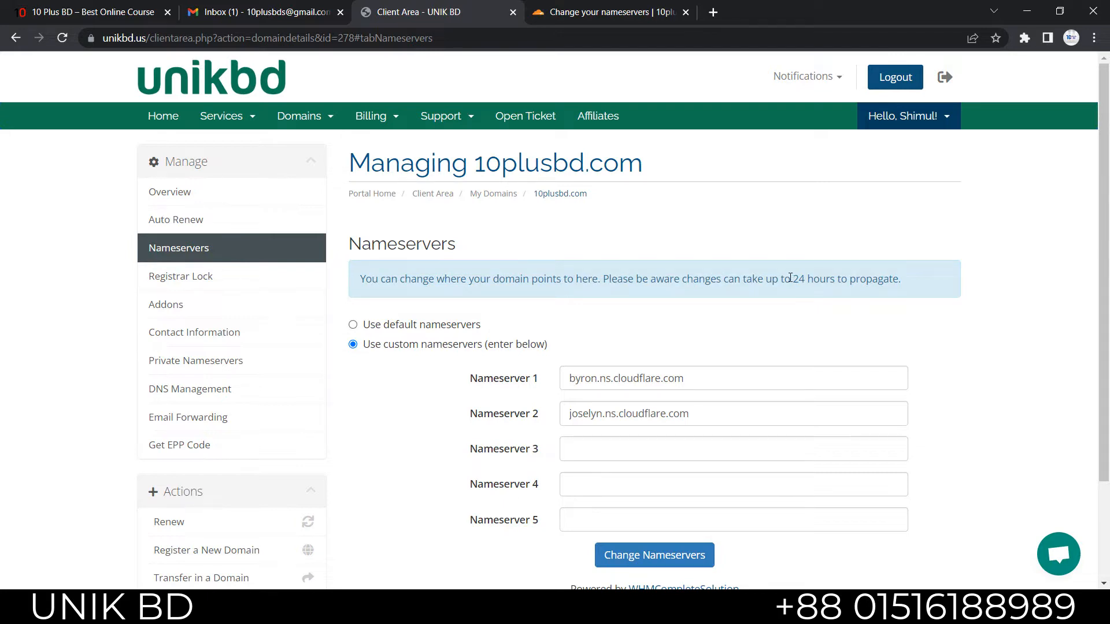
left_click_drag(789, 278, 883, 279)
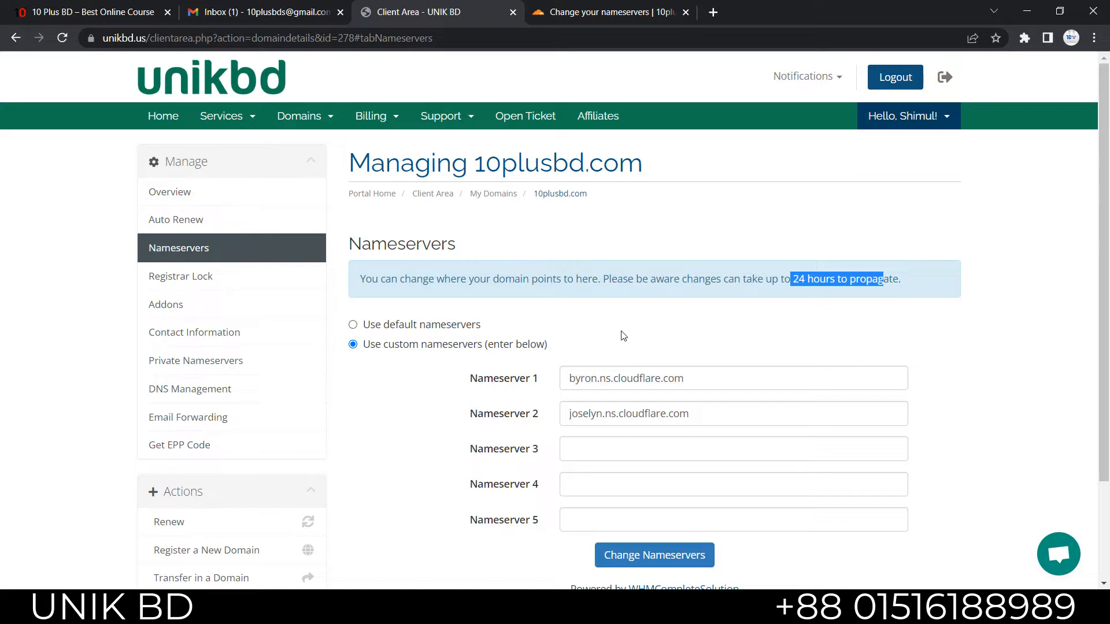
Confirm in Cloudflare that 10plusbd.com's nameservers have been changed
left_click(590, 13)
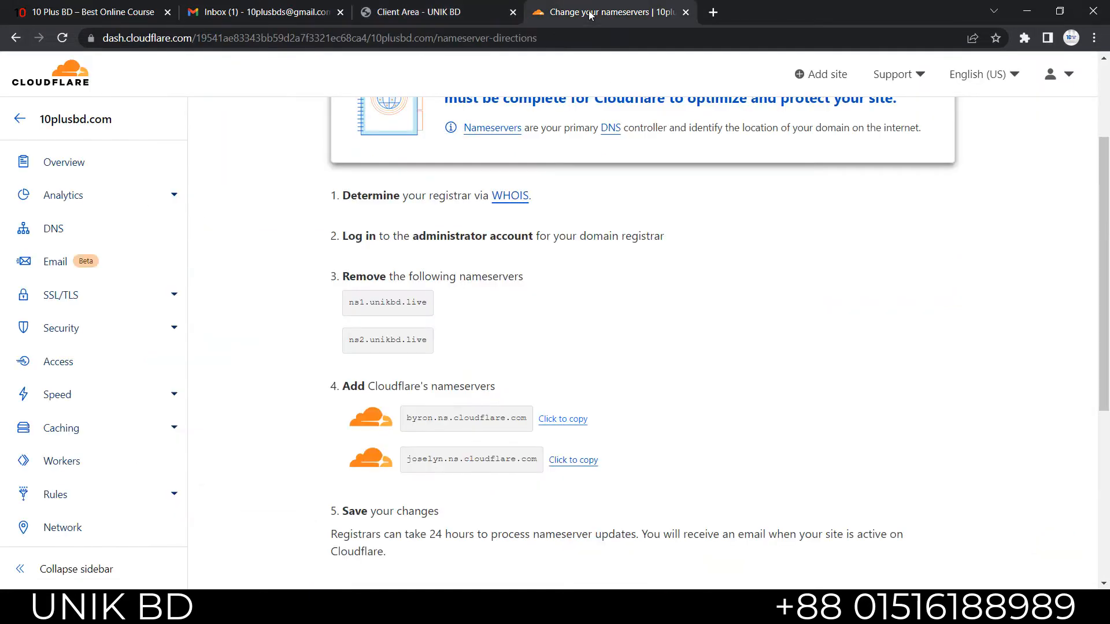
scroll(577, 368, "down", 5)
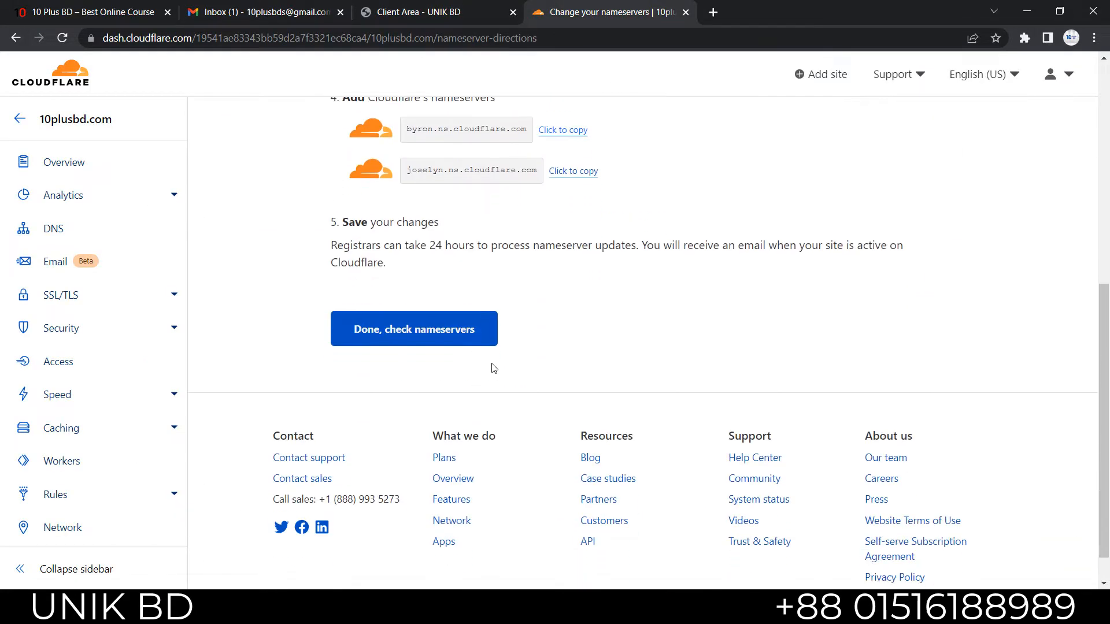
left_click(410, 333)
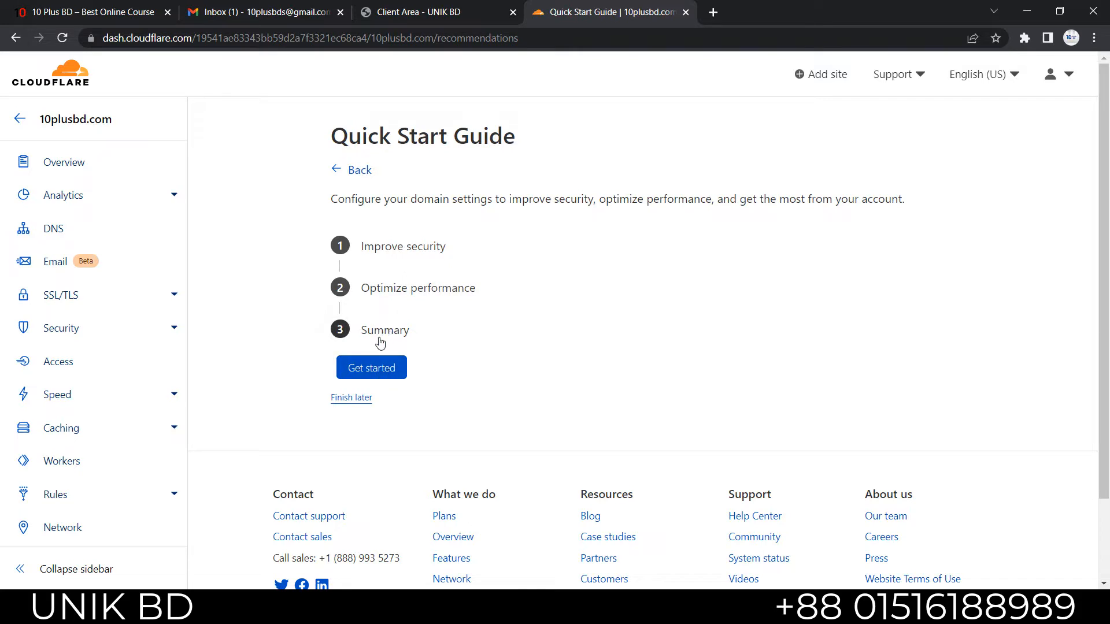
Run the Quick Start Guide: HTTPS Rewrites and Always Use HTTPS on, no Auto Minify, Brotli on
left_click(369, 371)
scroll(369, 379, "down", 5)
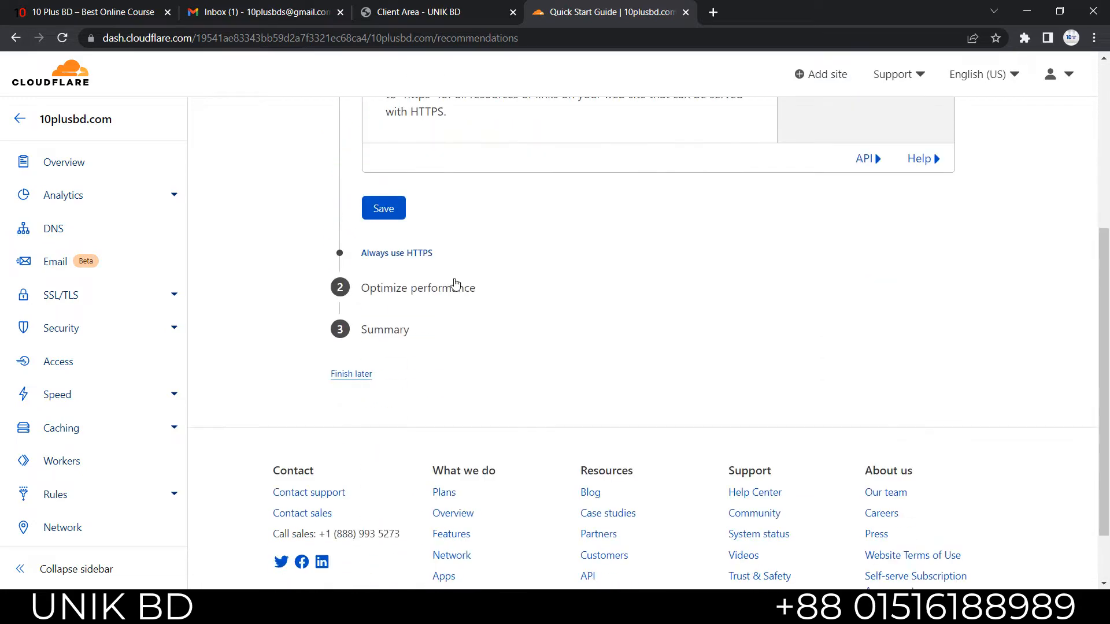
scroll(451, 284, "up", 2)
left_click(399, 348)
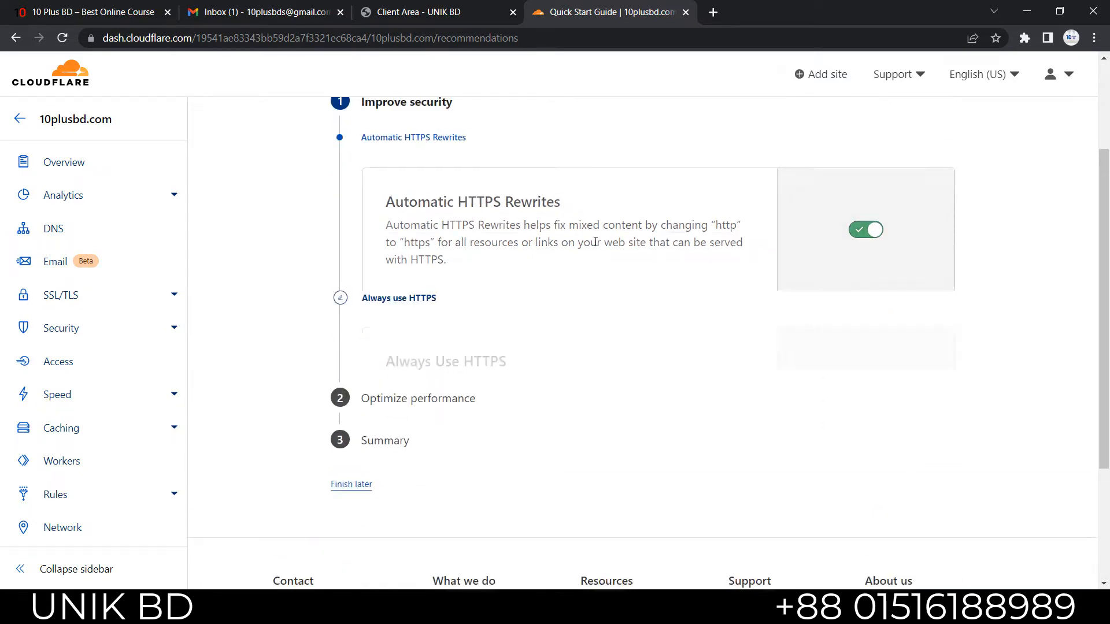
left_click(866, 247)
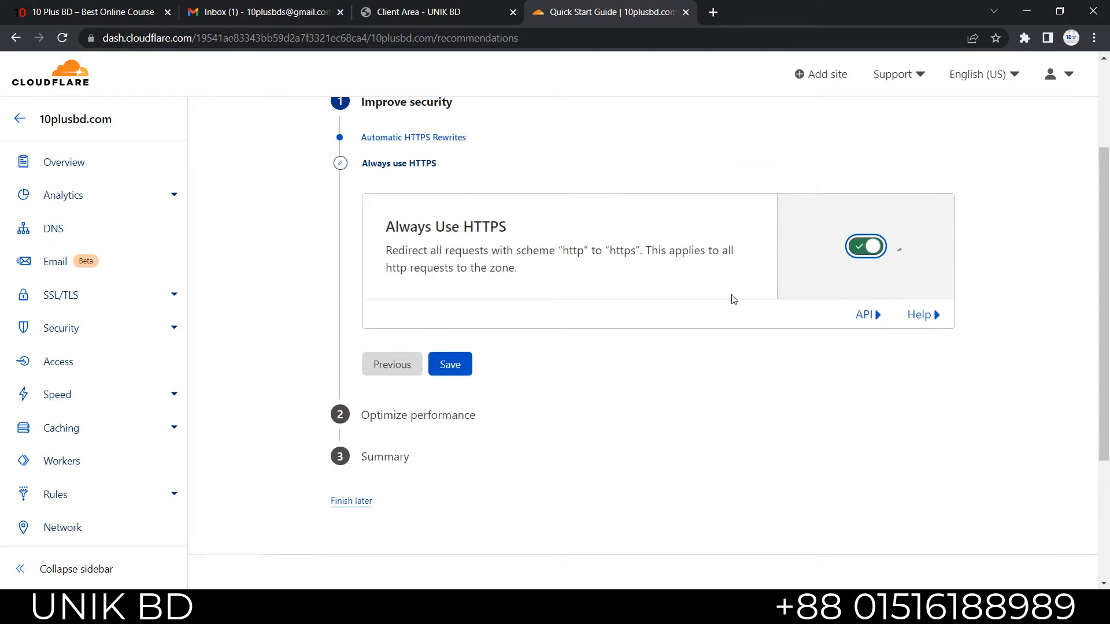
left_click(456, 367)
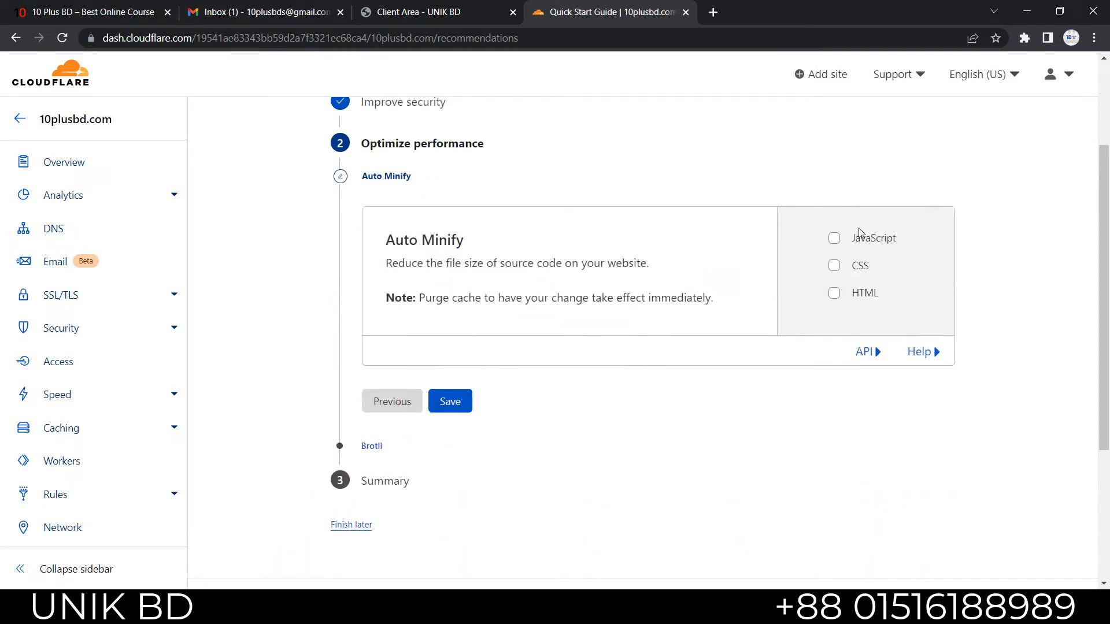
left_click(452, 407)
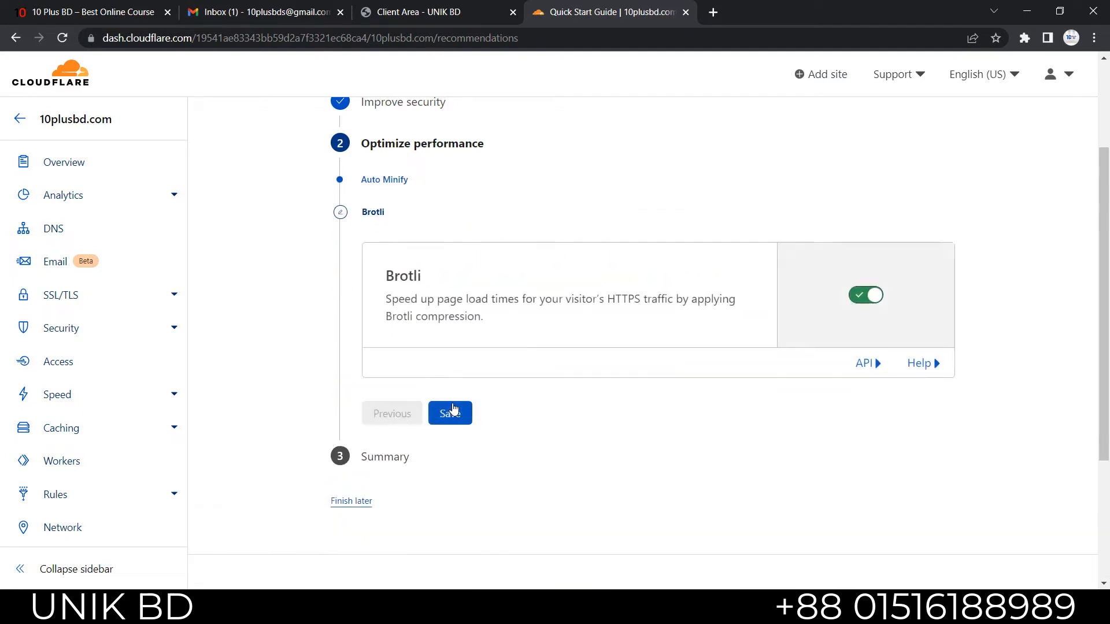
left_click(450, 414)
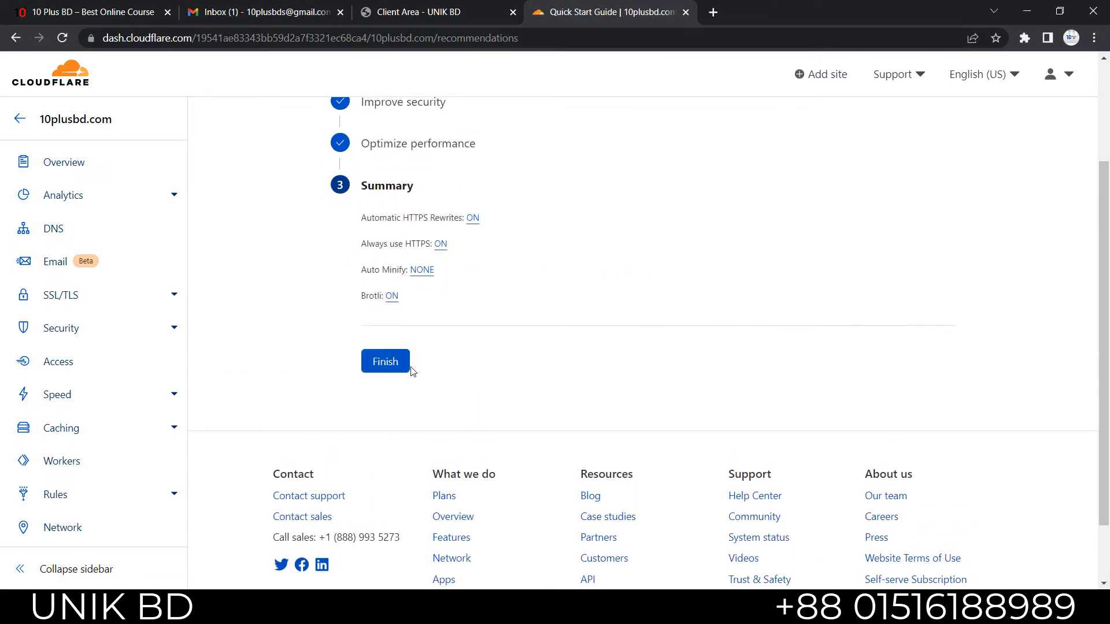
left_click(397, 361)
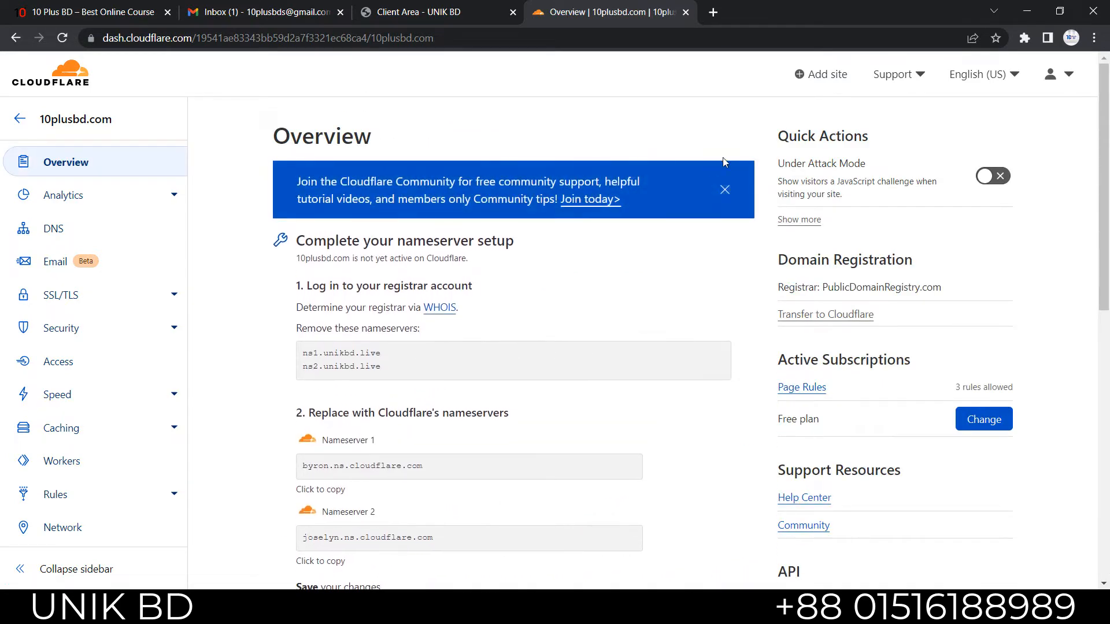
Close the Join the Cloudflare Community banner and trigger Check nameservers for 10plusbd.com
left_click(725, 195)
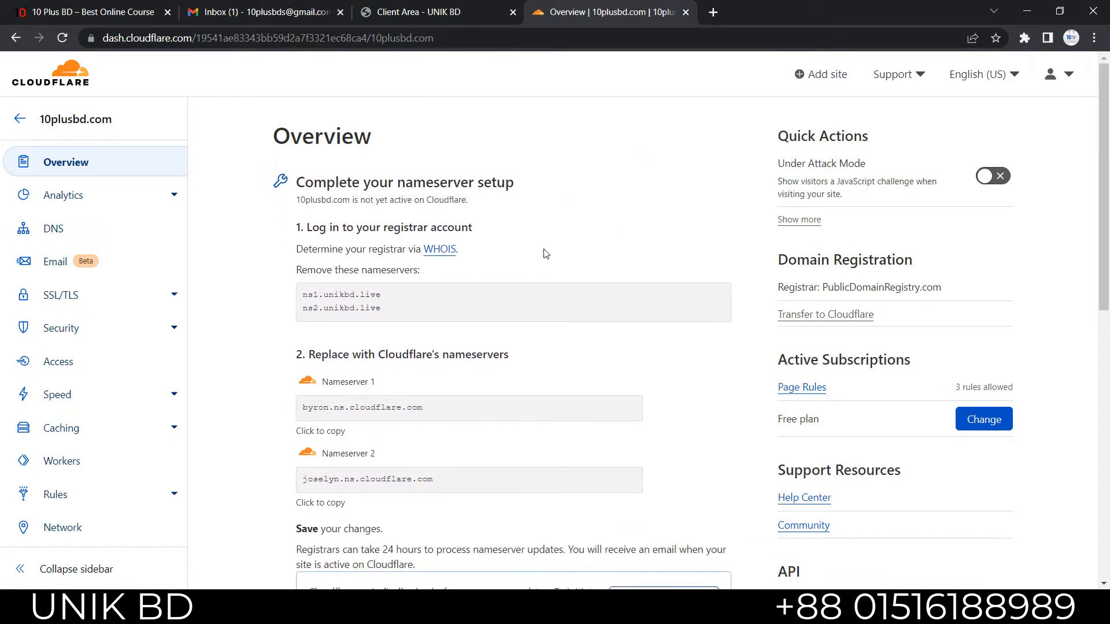
scroll(545, 252, "down", 2)
scroll(545, 253, "down", 2)
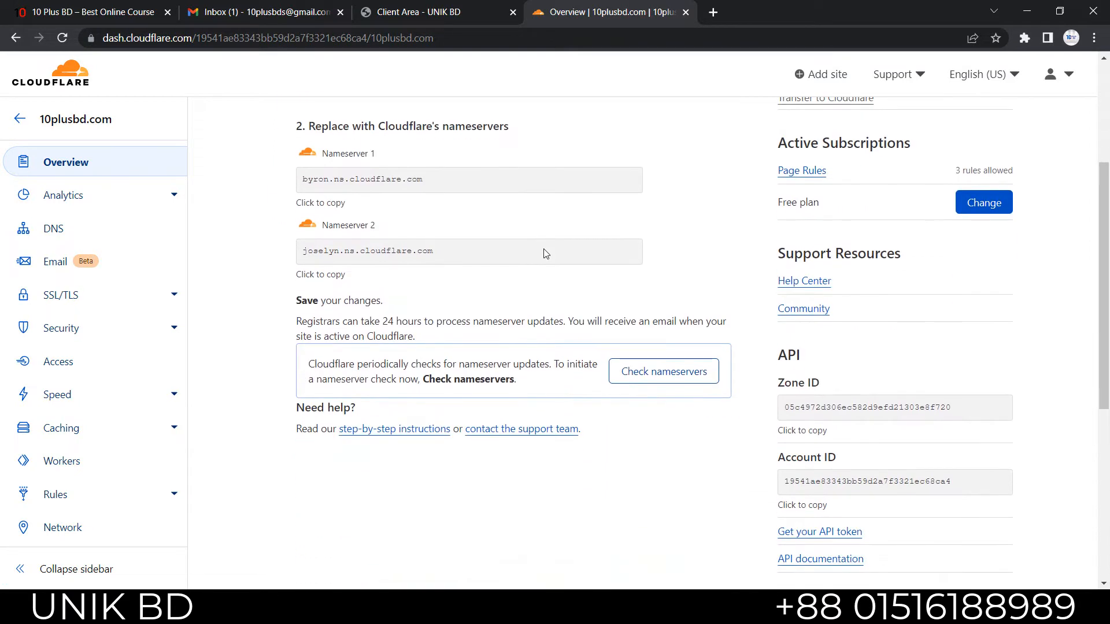
left_click(656, 383)
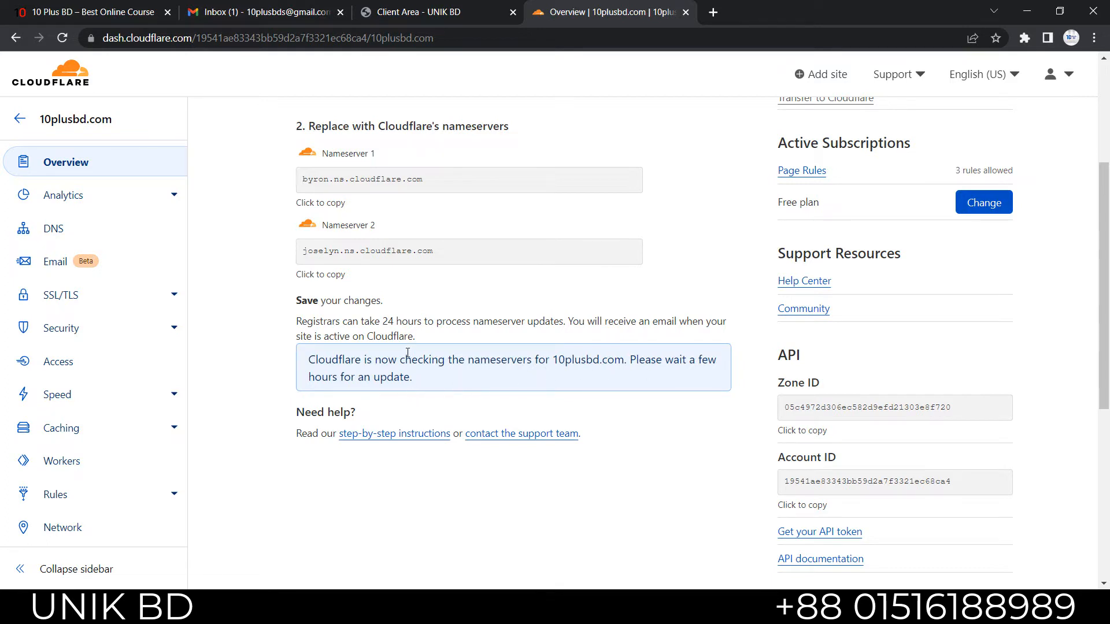
scroll(408, 352, "down", 6)
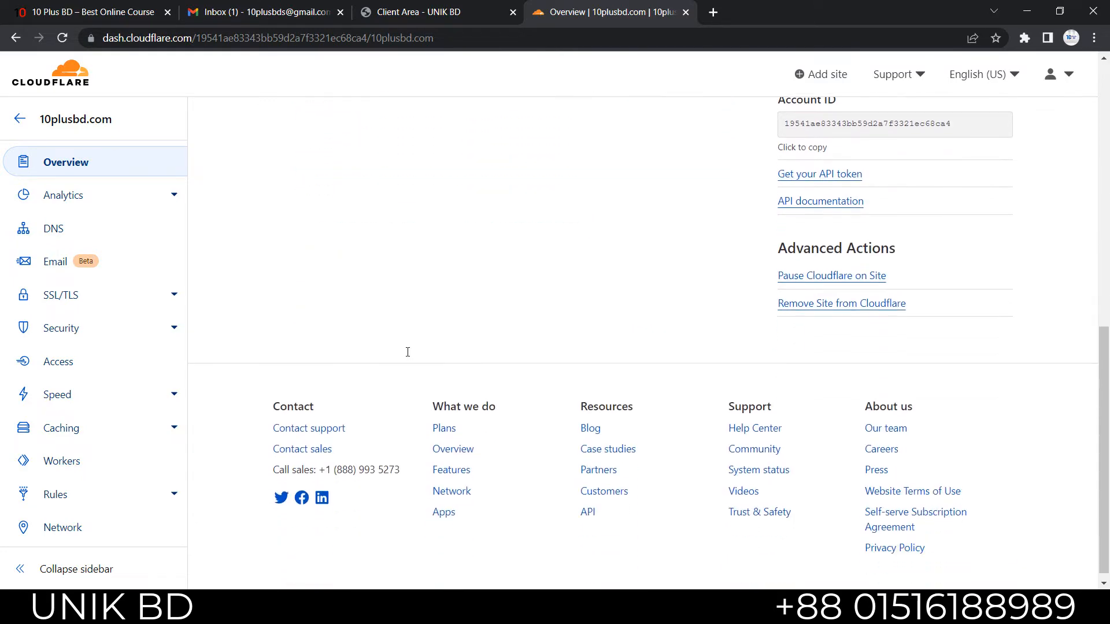
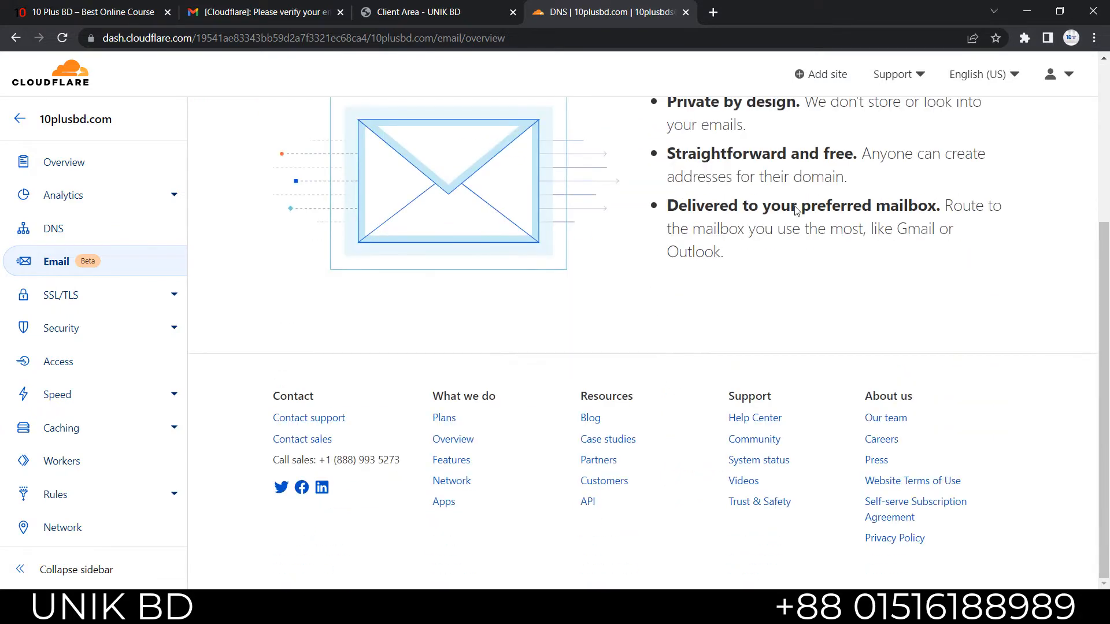
Scroll up the Email Routing getting-started page for 10plusbd.com
scroll(805, 208, "up", 5)
Start the Email Routing setup and focus the Custom address field
left_click(665, 226)
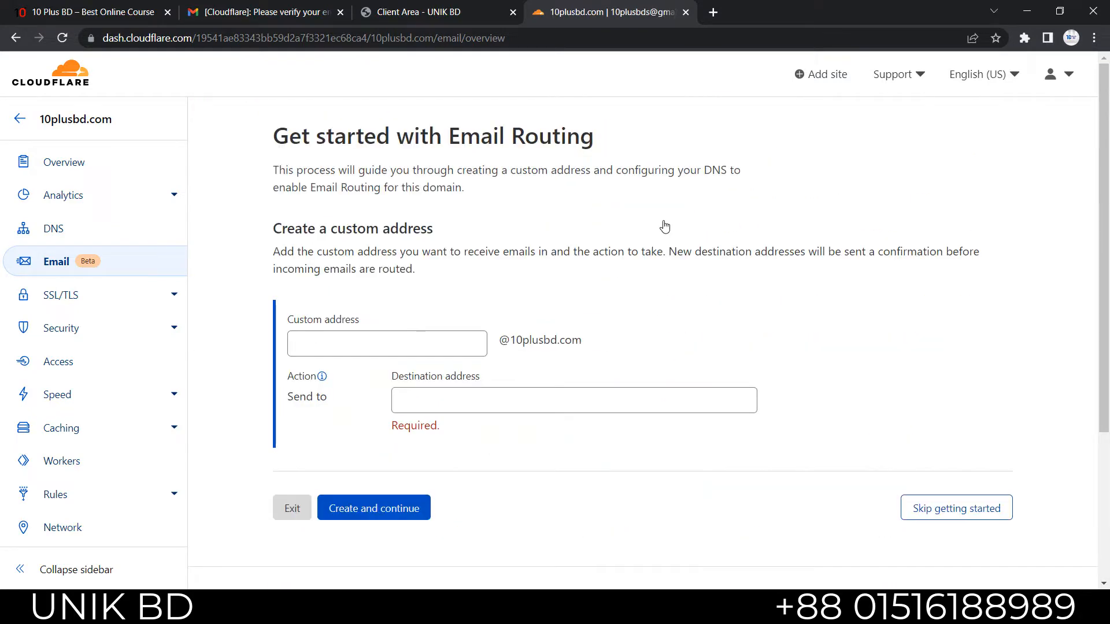
left_click(450, 402)
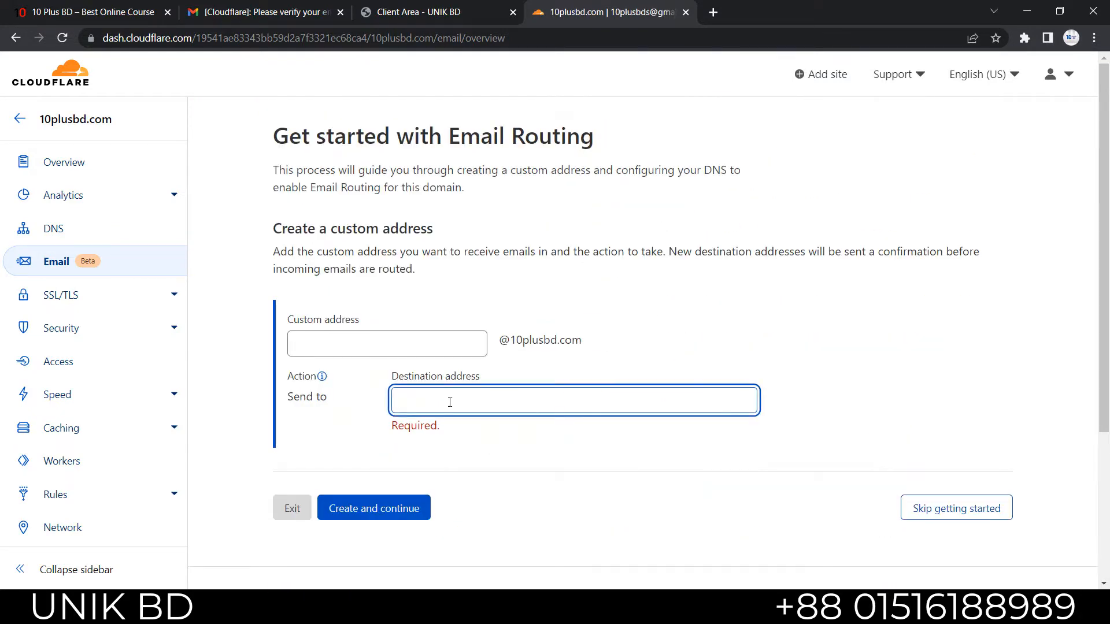
left_click(402, 347)
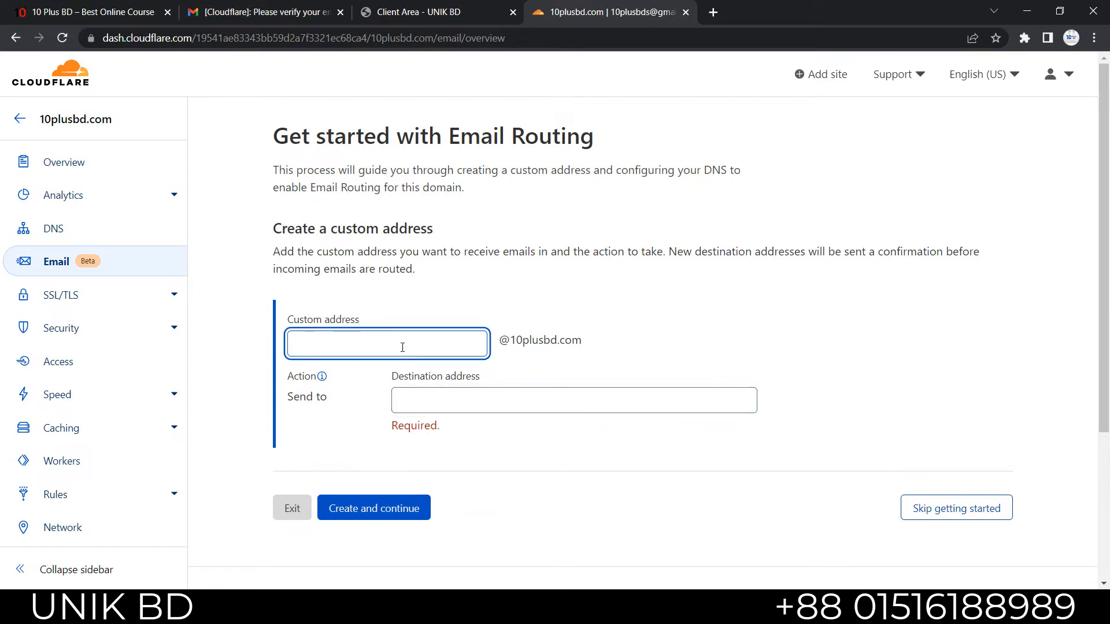
left_click_drag(583, 340, 503, 343)
left_click(500, 340)
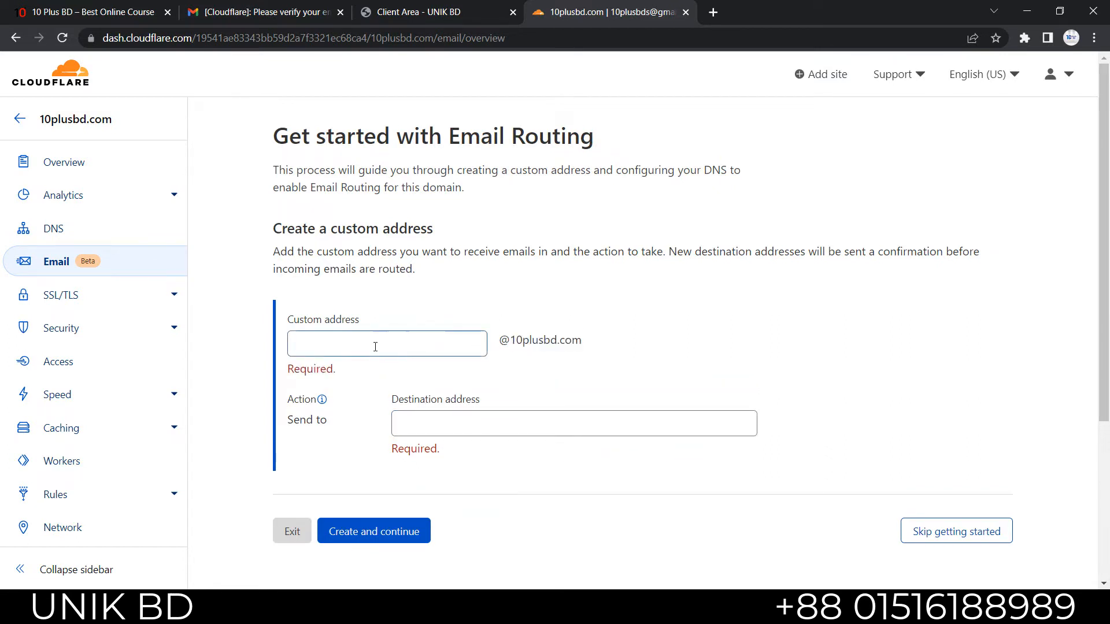
left_click(374, 346)
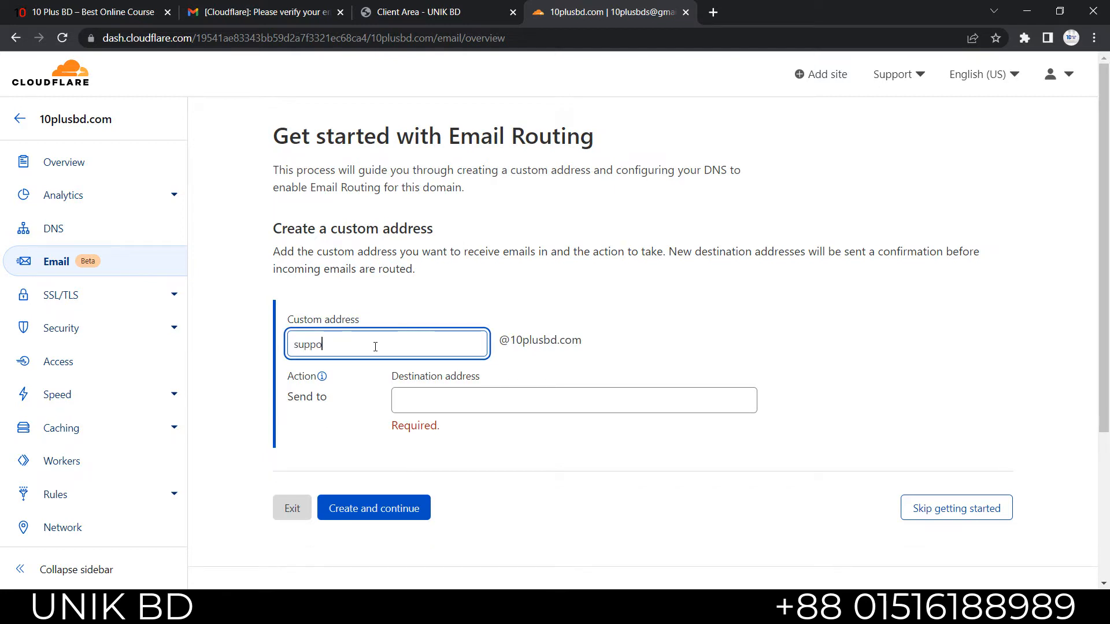
key("ctrl+a")
key("BackSpace")
key("BackSpace")
key("BackSpace")
key("BackSpace")
key("BackSpace")
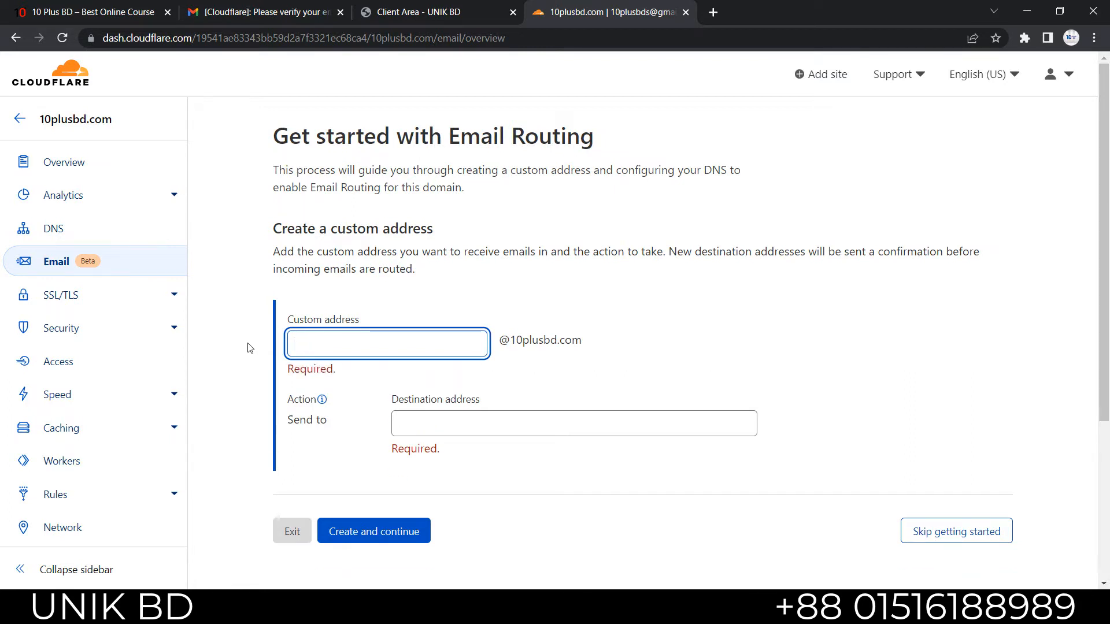
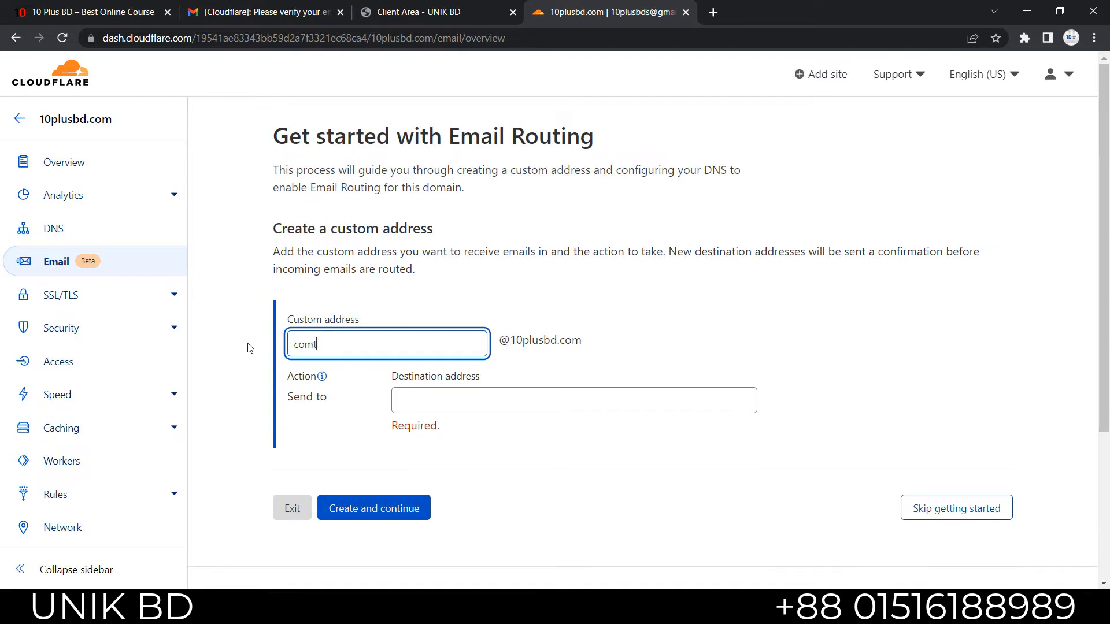
key("BackSpace")
key("BackSpace")
key("BackSpace")
key("BackSpace")
key("BackSpace")
left_click(421, 406)
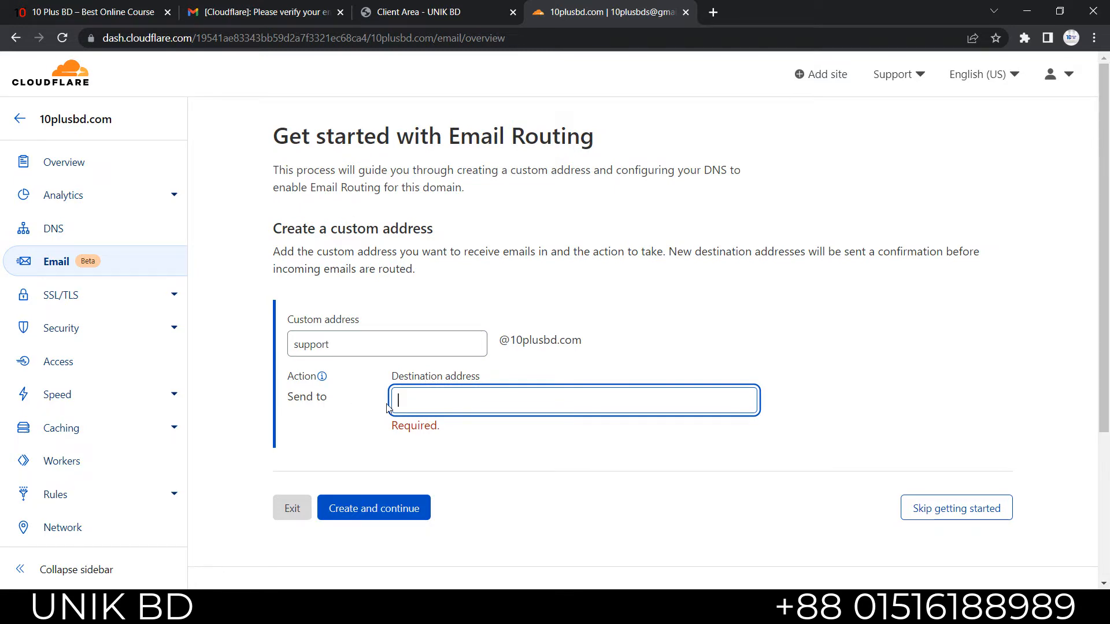
Copy the Gmail account's address from the Google account panel, then return to Cloudflare
left_click(298, 12)
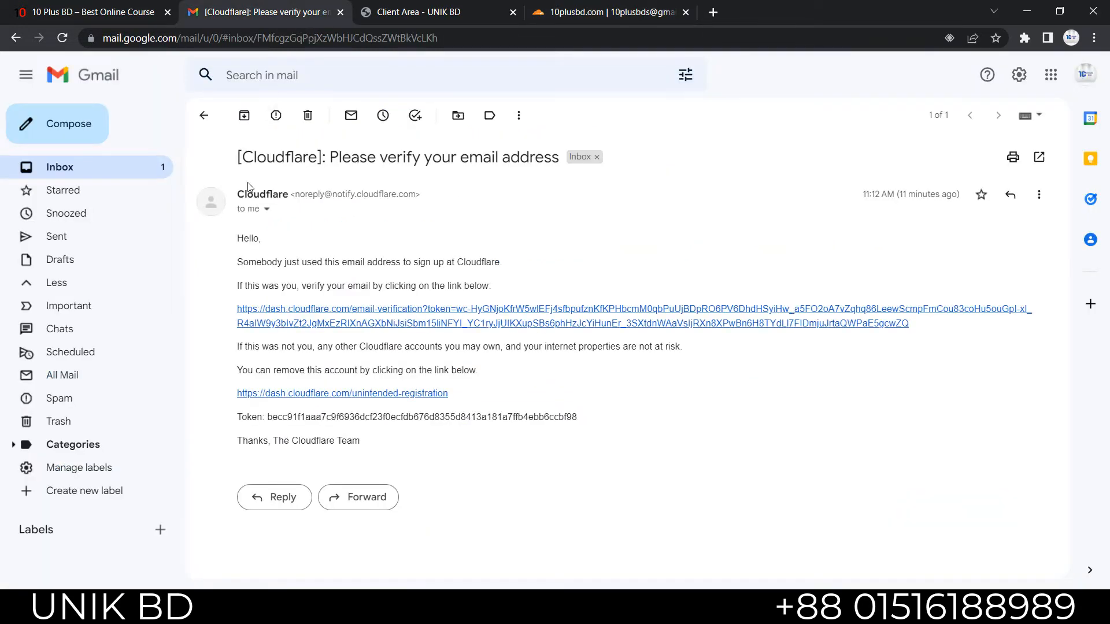
left_click(91, 166)
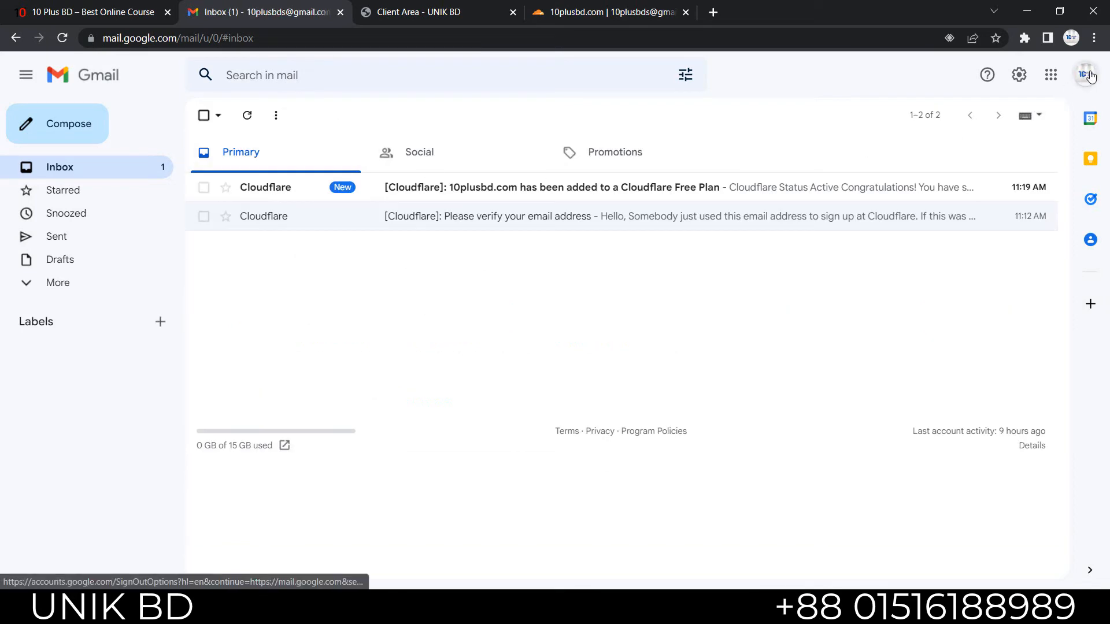
left_click(1088, 76)
triple_click(980, 200)
key("ctrl+c")
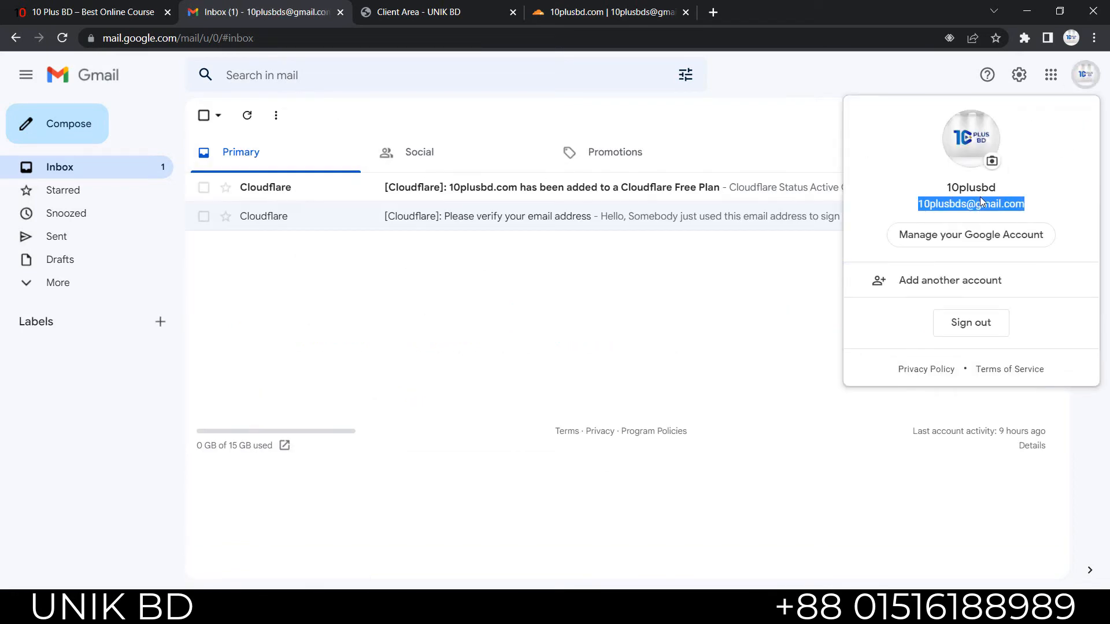
left_click(442, 10)
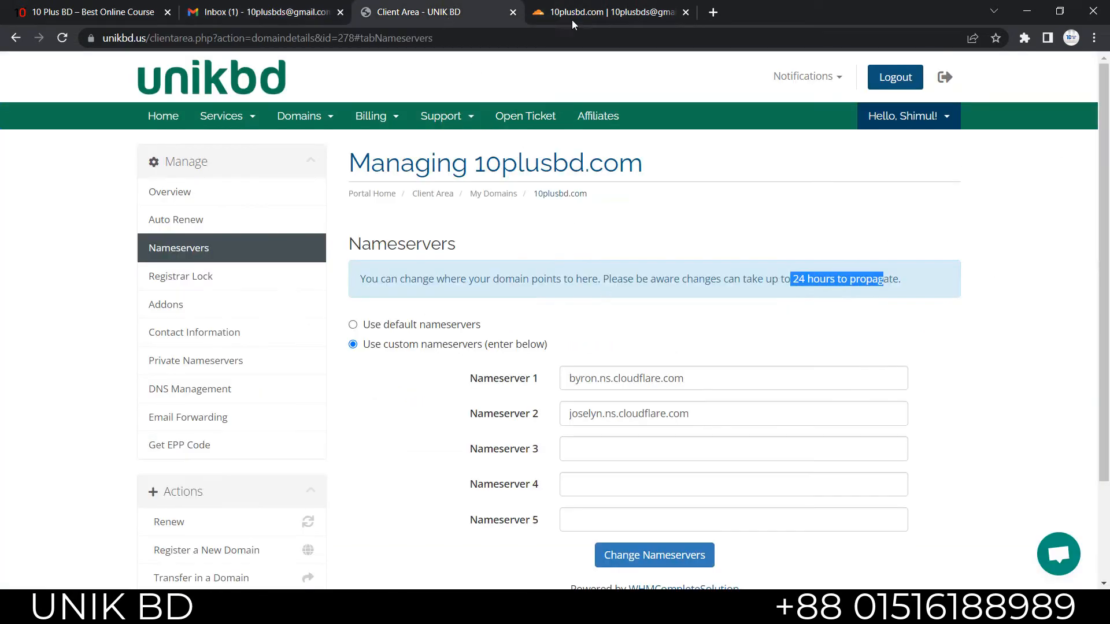
left_click(529, 13)
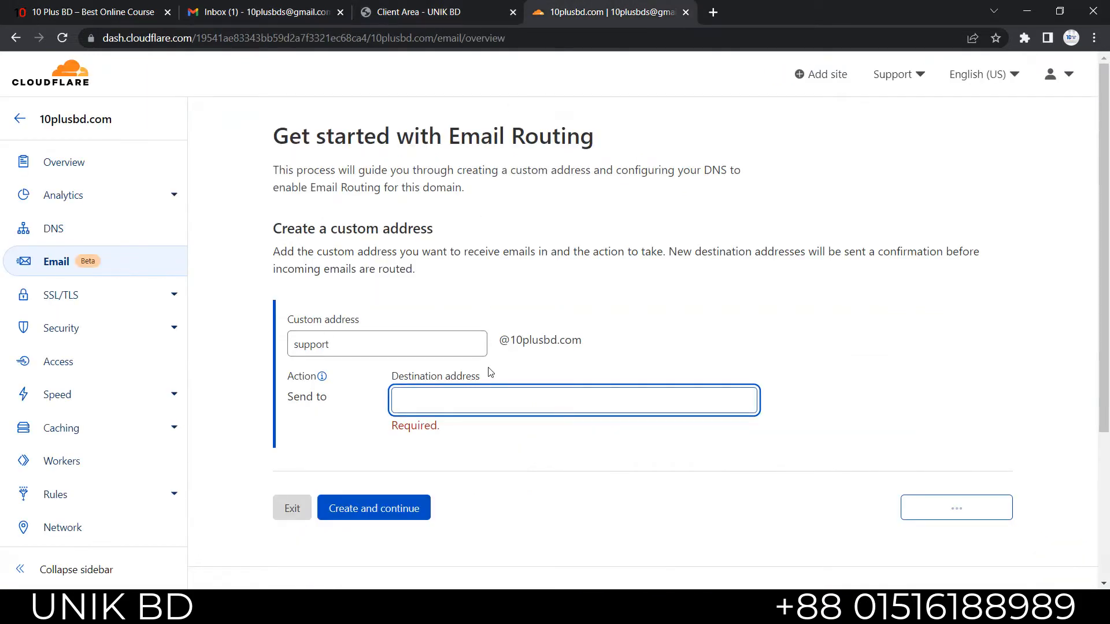
Paste the Gmail address as destination and create the support custom address
key("ctrl+v")
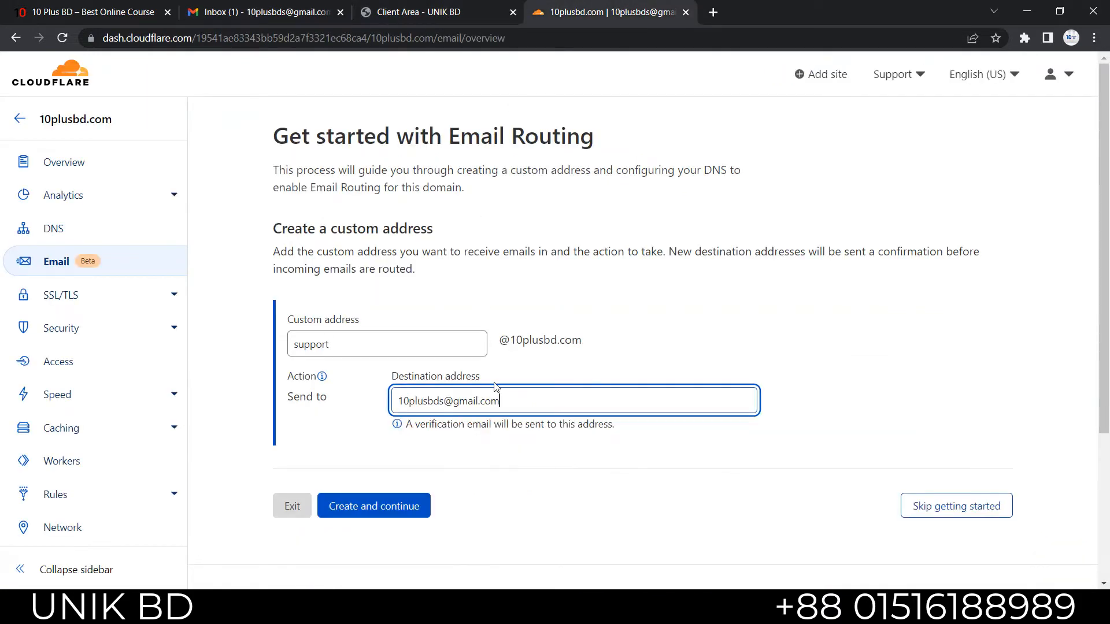
left_click(380, 509)
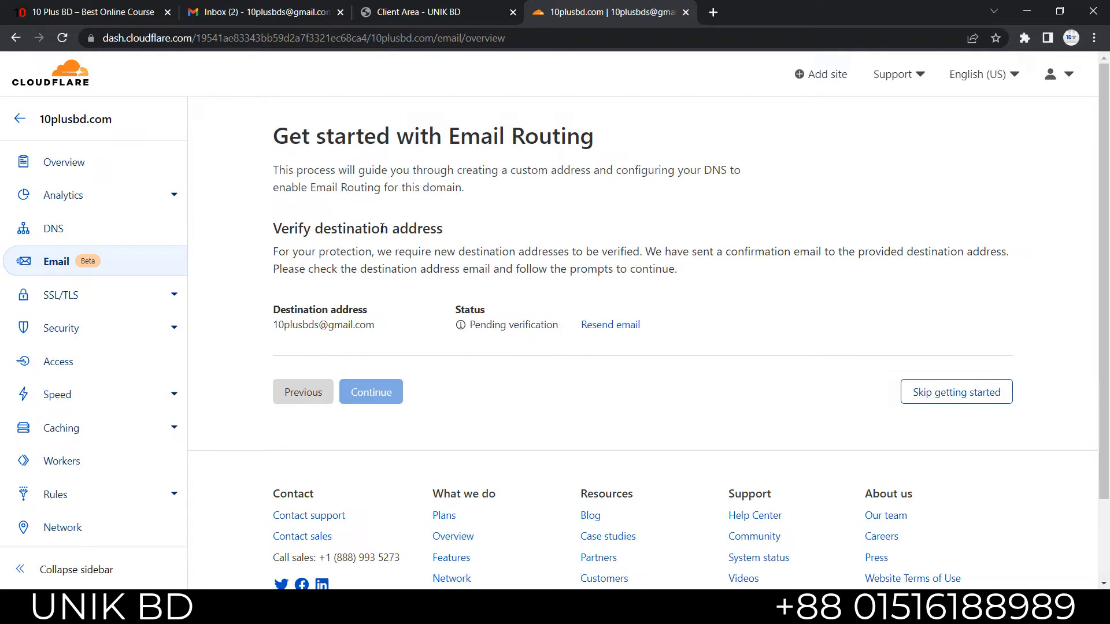
Open the 'Verify Email Routing address' email in Gmail and verify the destination address
left_click(267, 9)
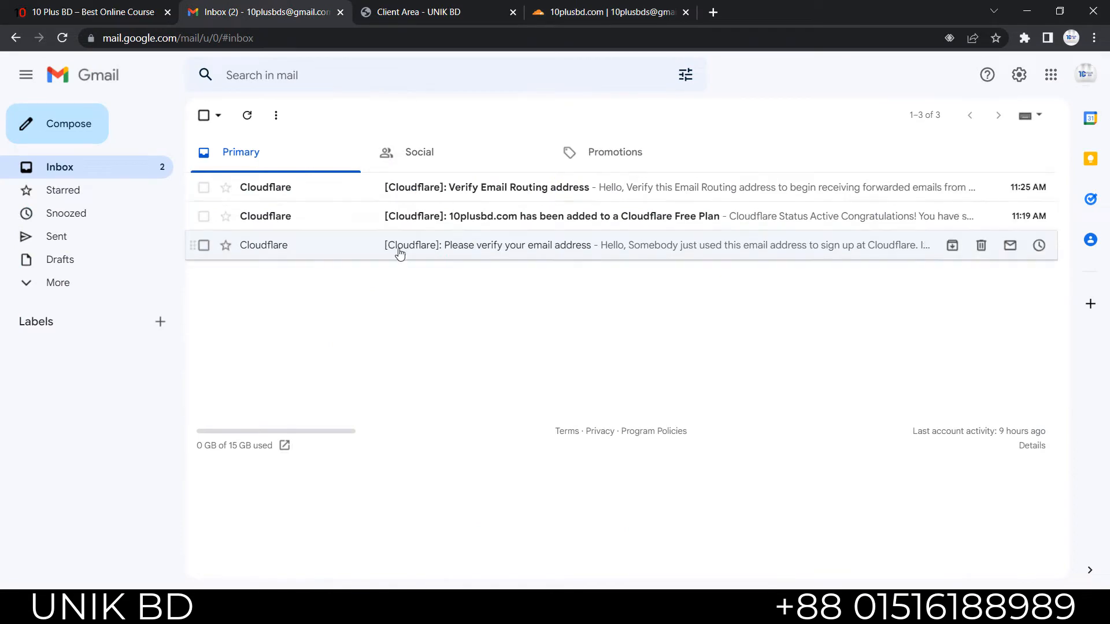
left_click(529, 218)
scroll(497, 289, "down", 5)
scroll(495, 289, "up", 5)
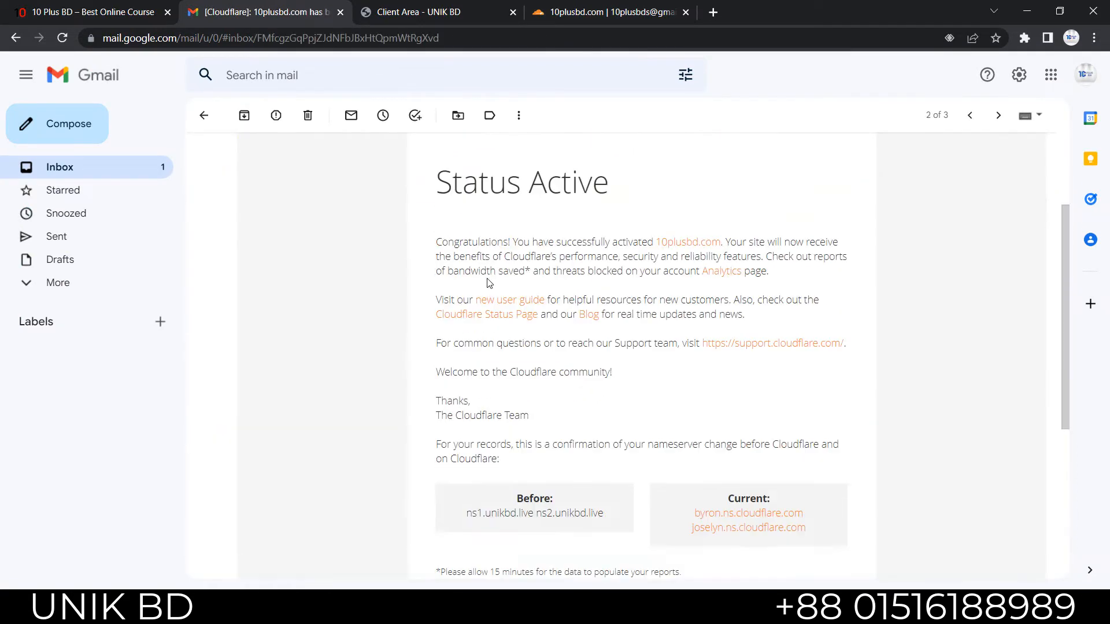
left_click(202, 111)
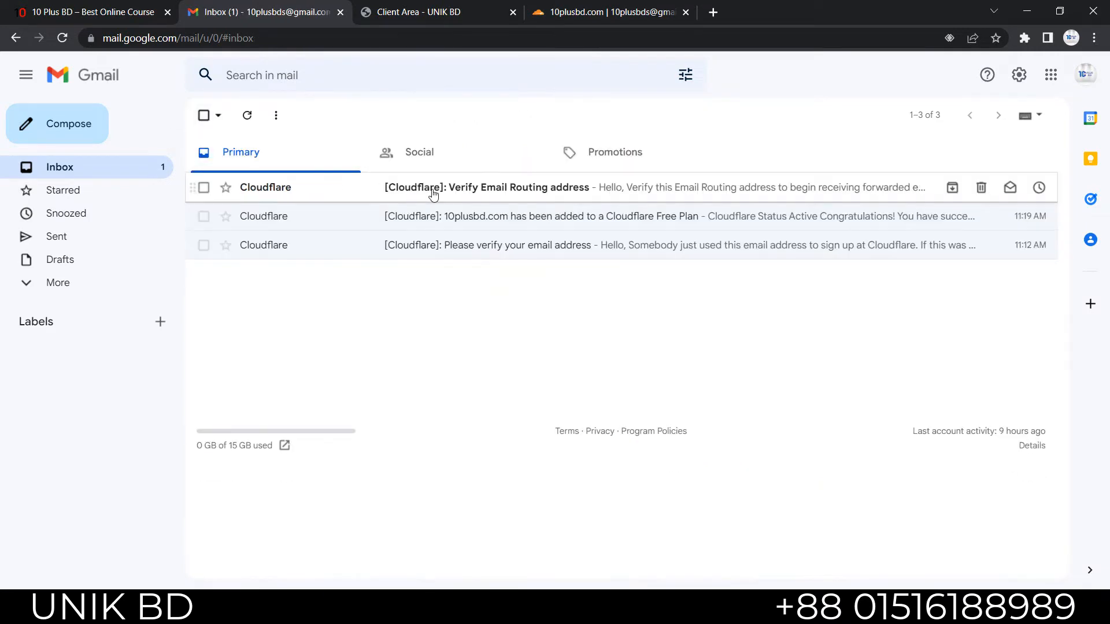
left_click(489, 198)
left_click(496, 400)
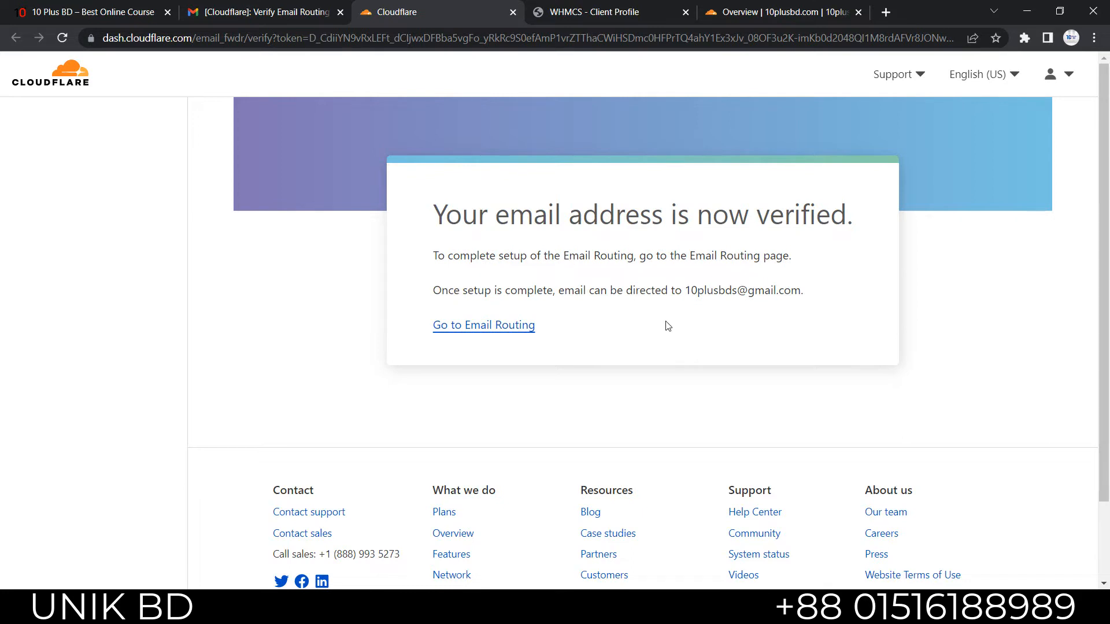
Enable Email Routing for 10plusbd.com, adding the required MX and TXT records
left_click(752, 17)
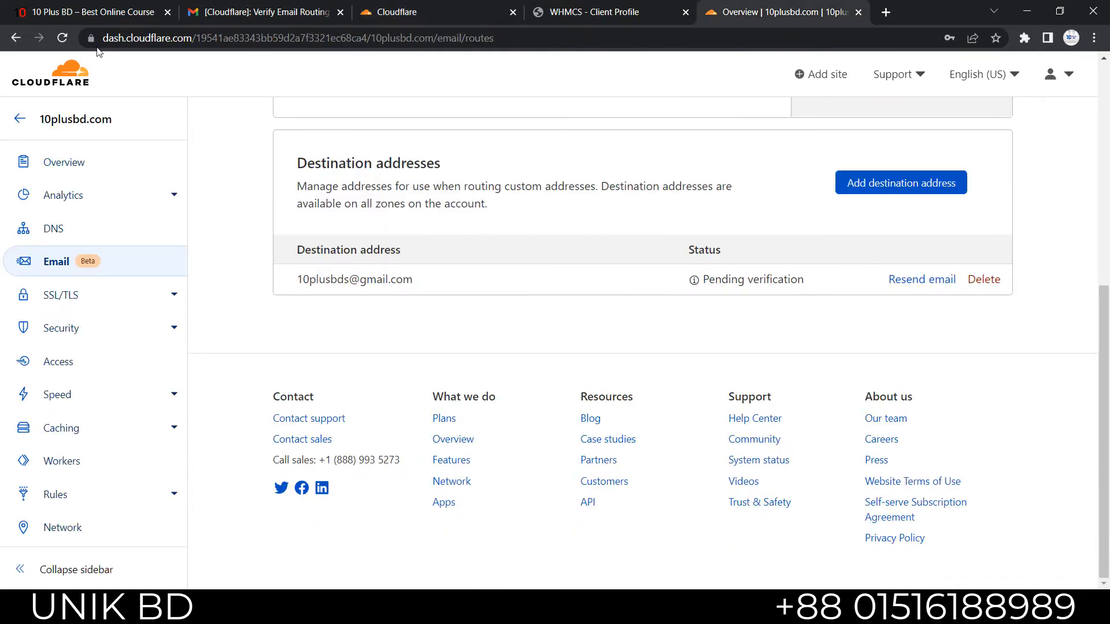
left_click(66, 263)
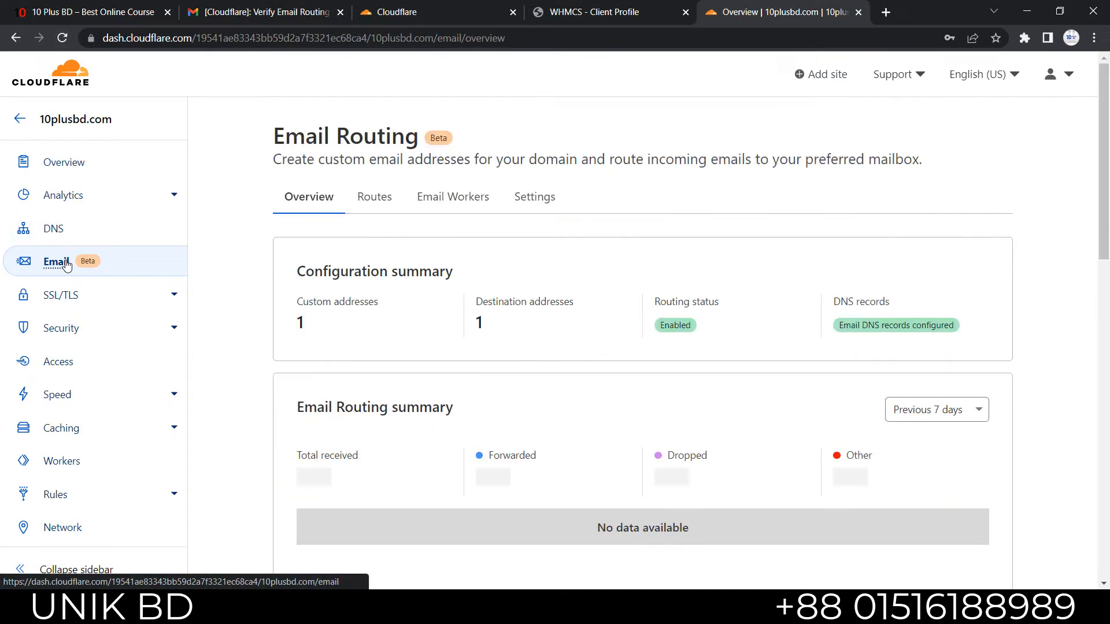
scroll(288, 242, "down", 8)
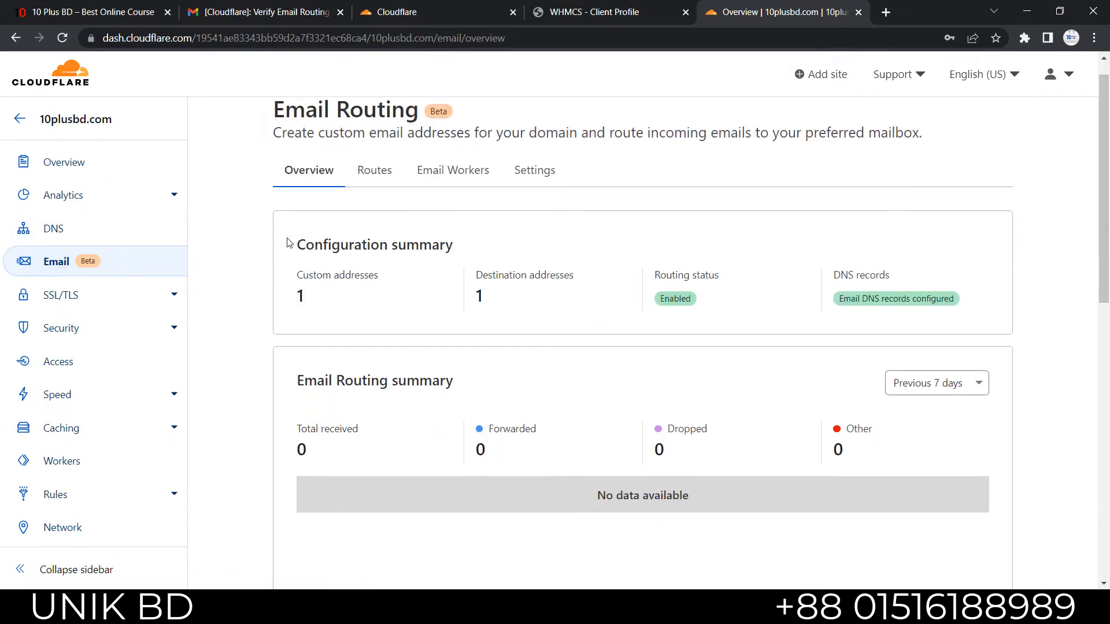
scroll(288, 242, "up", 8)
scroll(277, 232, "down", 8)
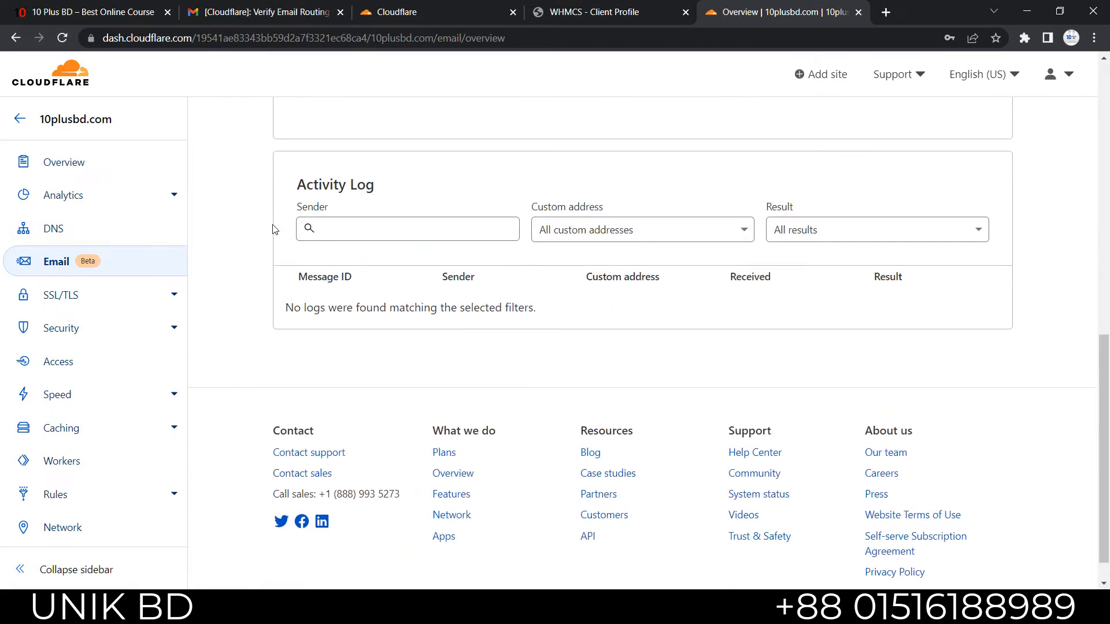
scroll(273, 228, "up", 6)
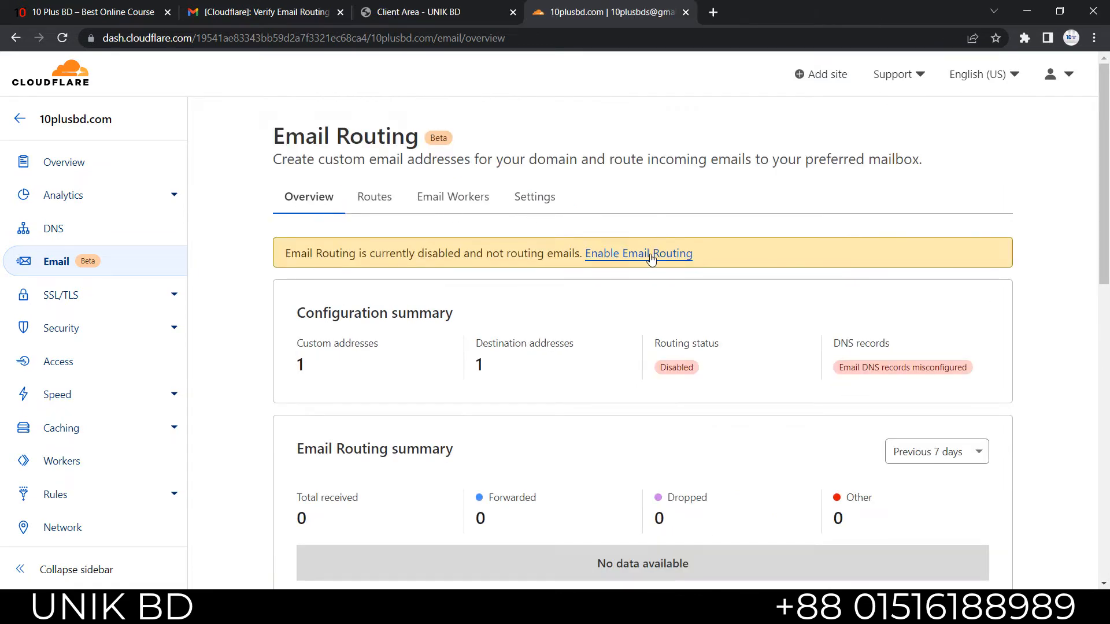
left_click(650, 254)
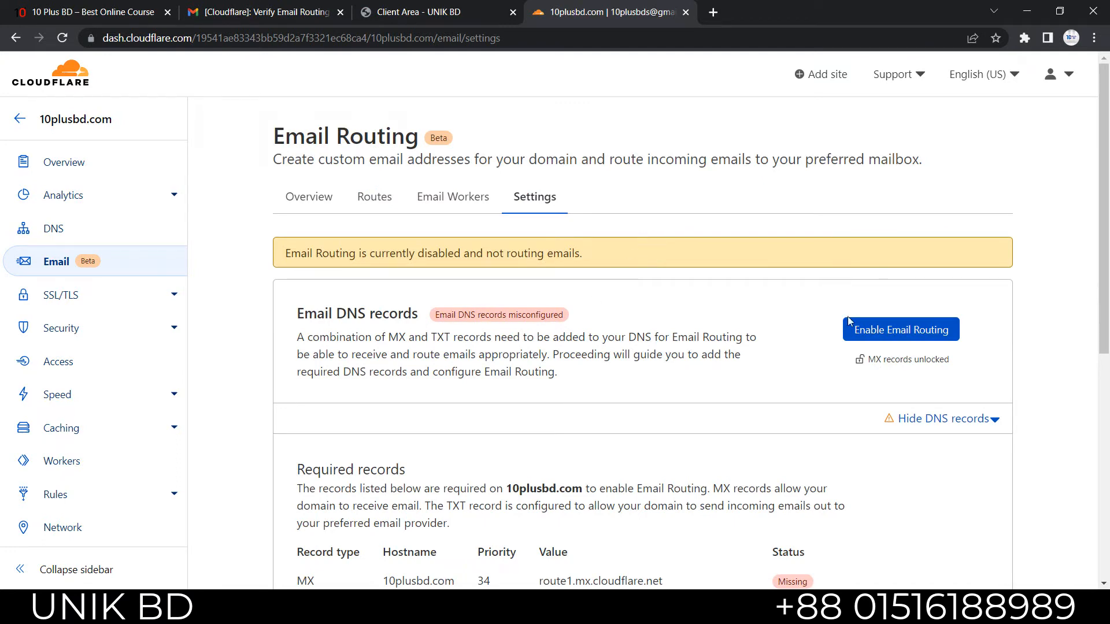
left_click(894, 332)
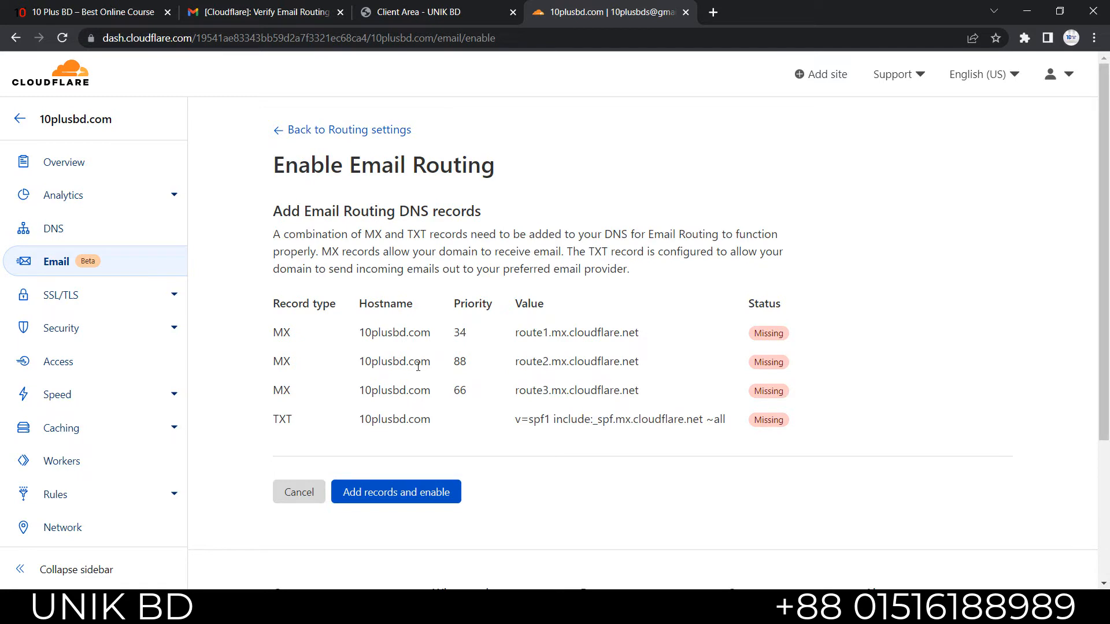
left_click(375, 495)
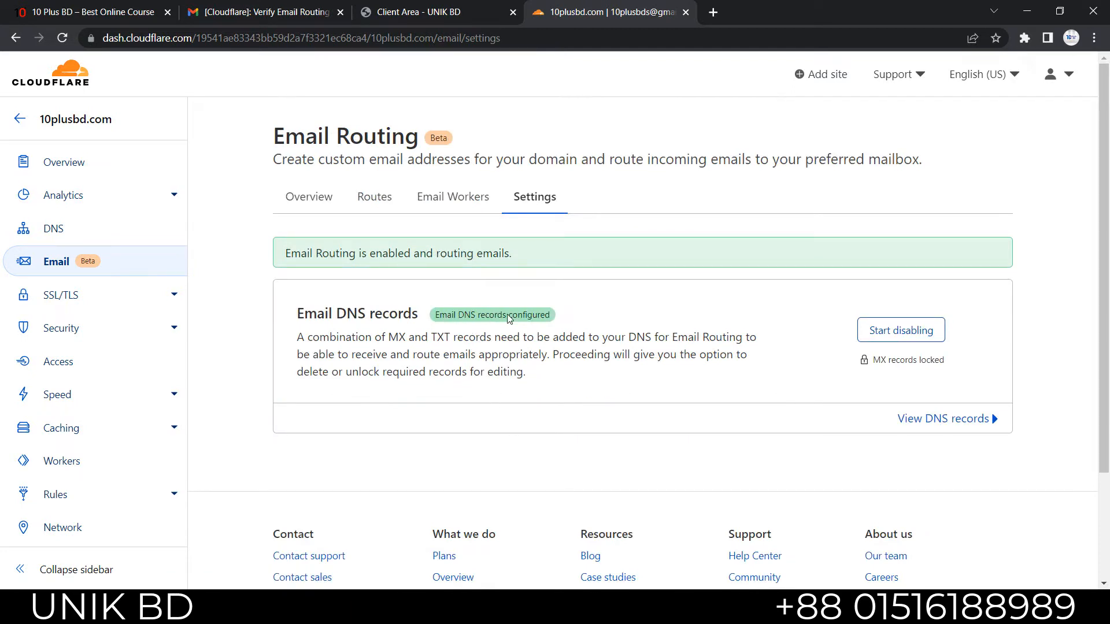
left_click(264, 11)
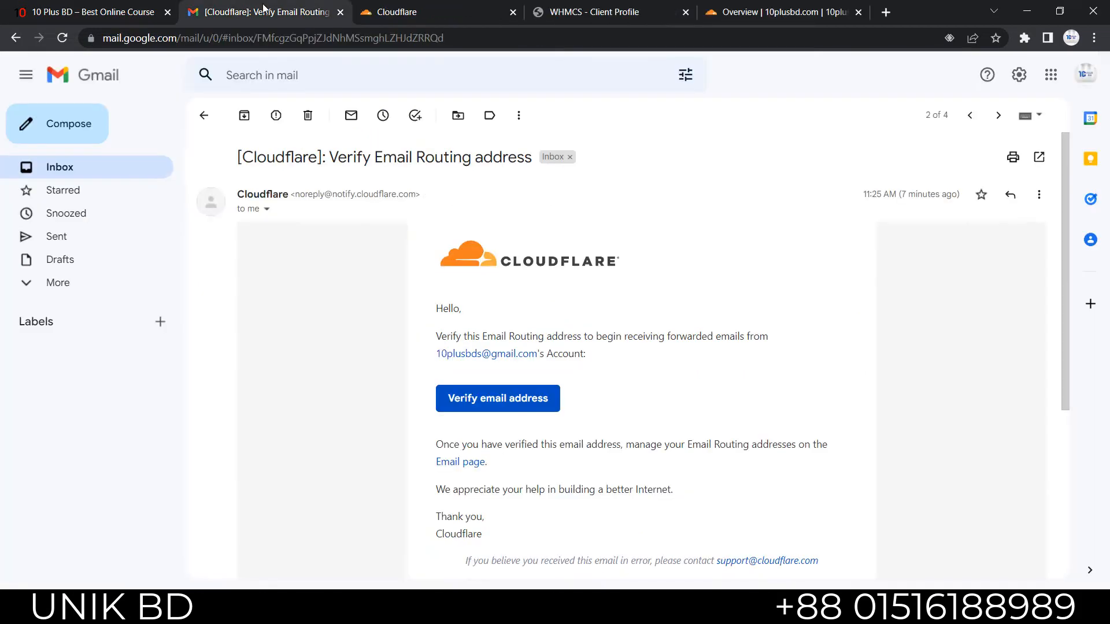
left_click(77, 167)
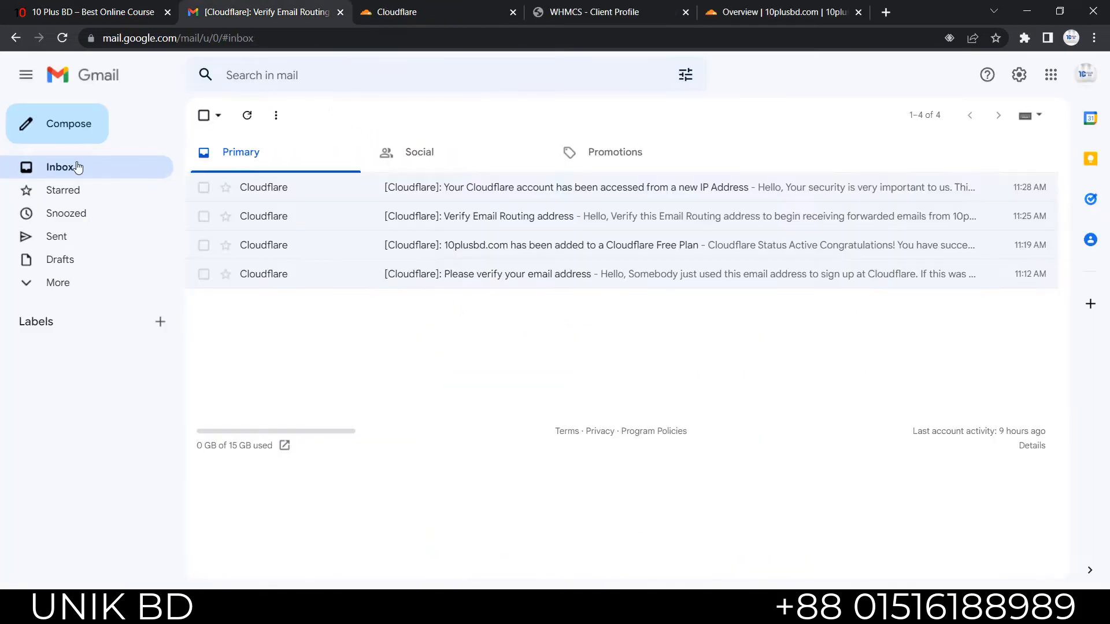
left_click(1081, 81)
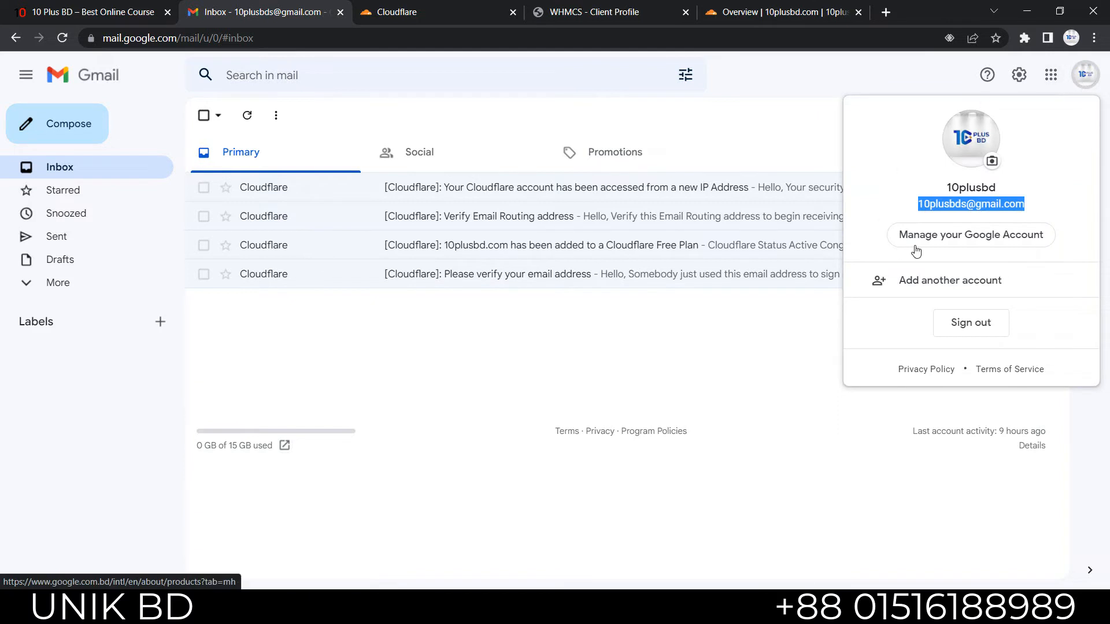
left_click(985, 242)
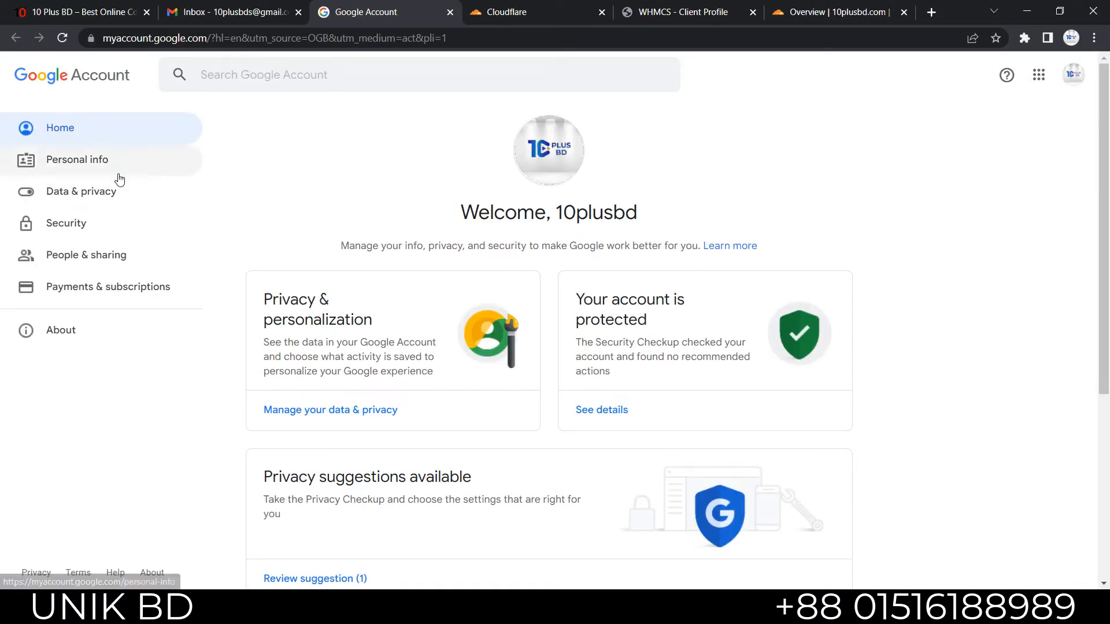
Begin 2-Step Verification setup under Security and re-enter the account password
left_click(85, 223)
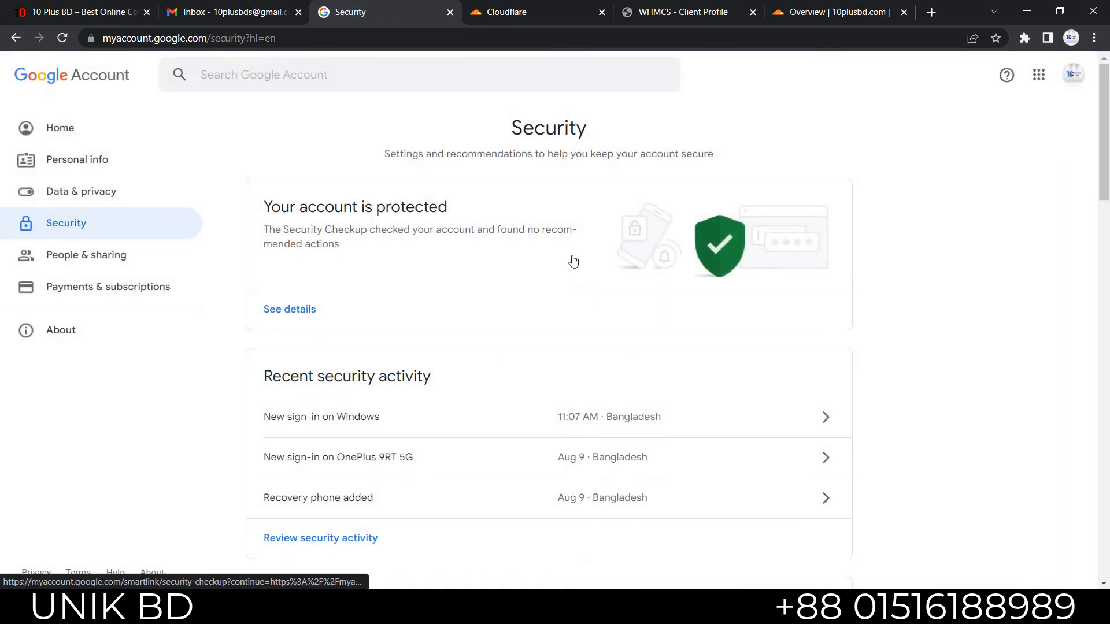
scroll(569, 260, "down", 9)
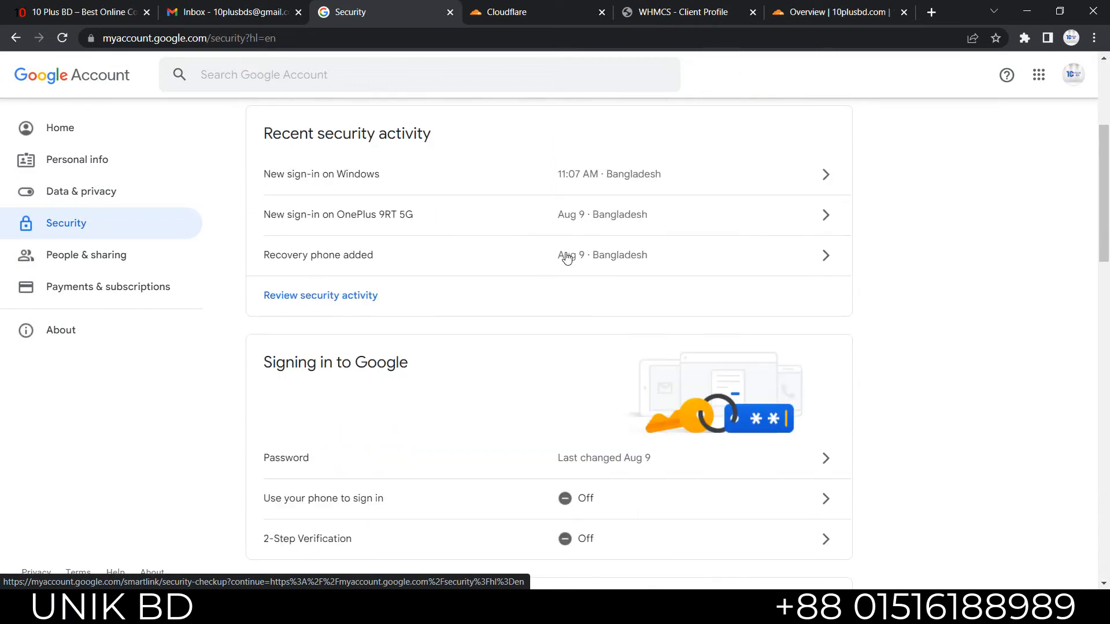
scroll(565, 259, "down", 1)
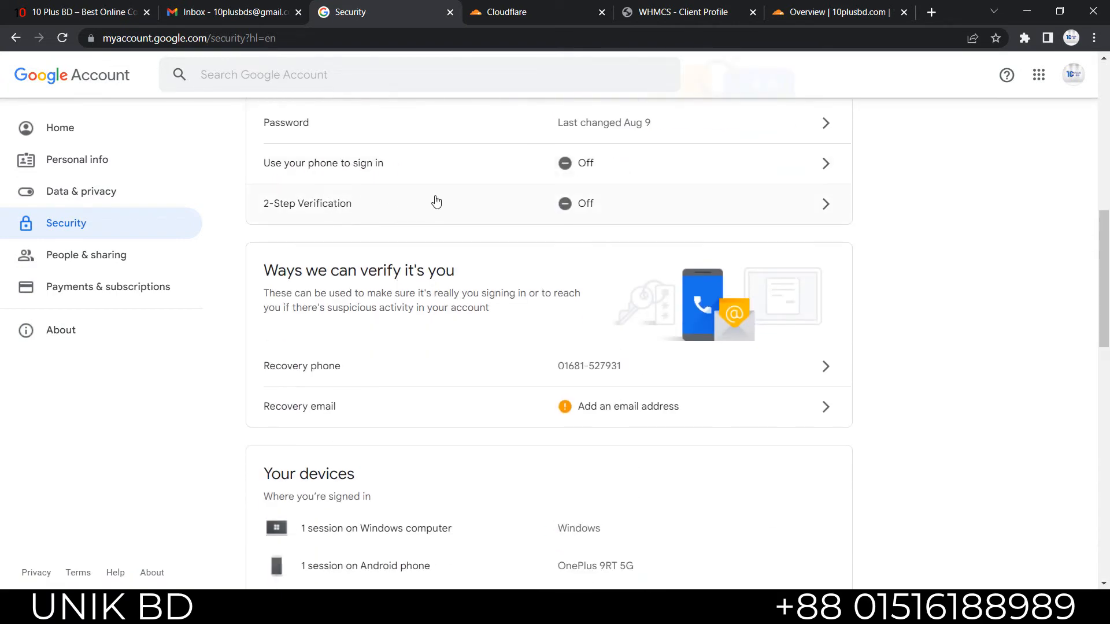
scroll(593, 217, "up", 1)
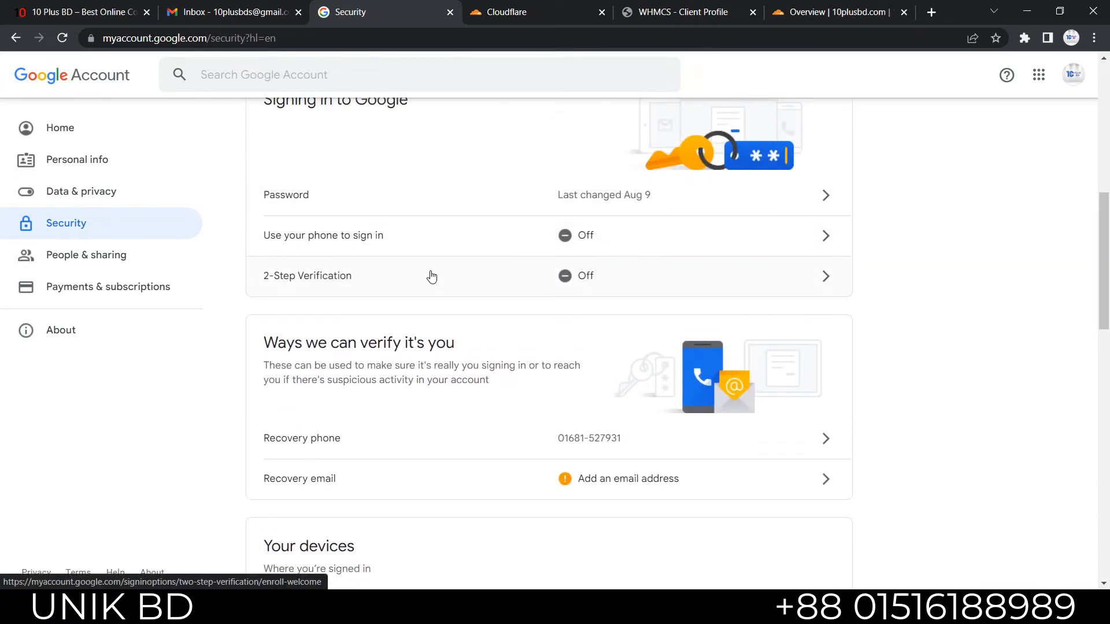
scroll(432, 277, "up", 1)
left_click(618, 348)
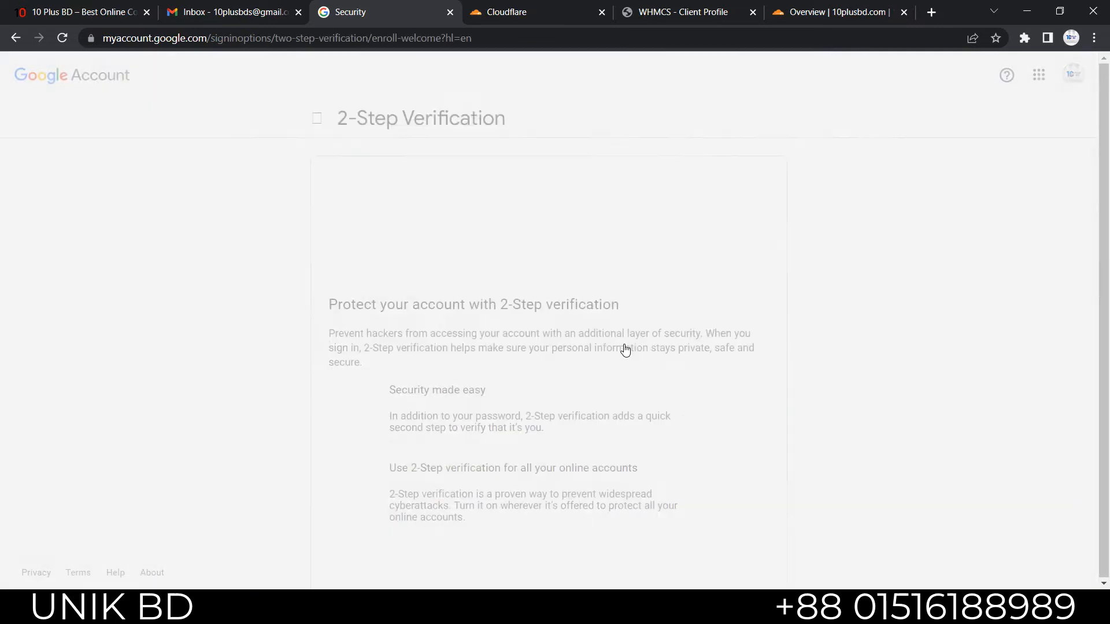
scroll(607, 339, "down", 2)
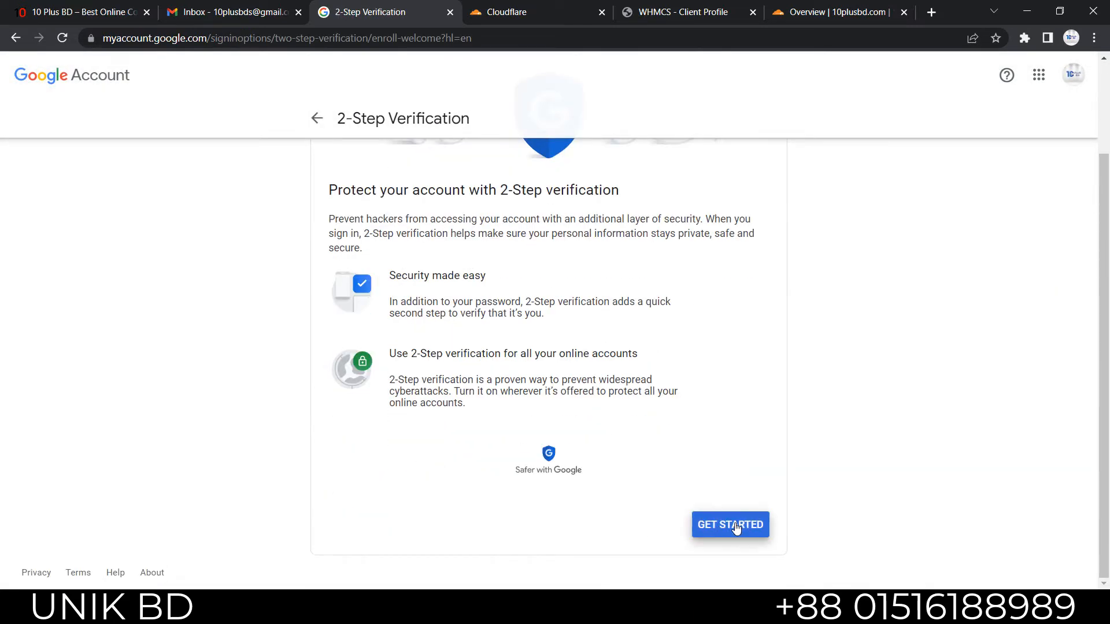
left_click(735, 529)
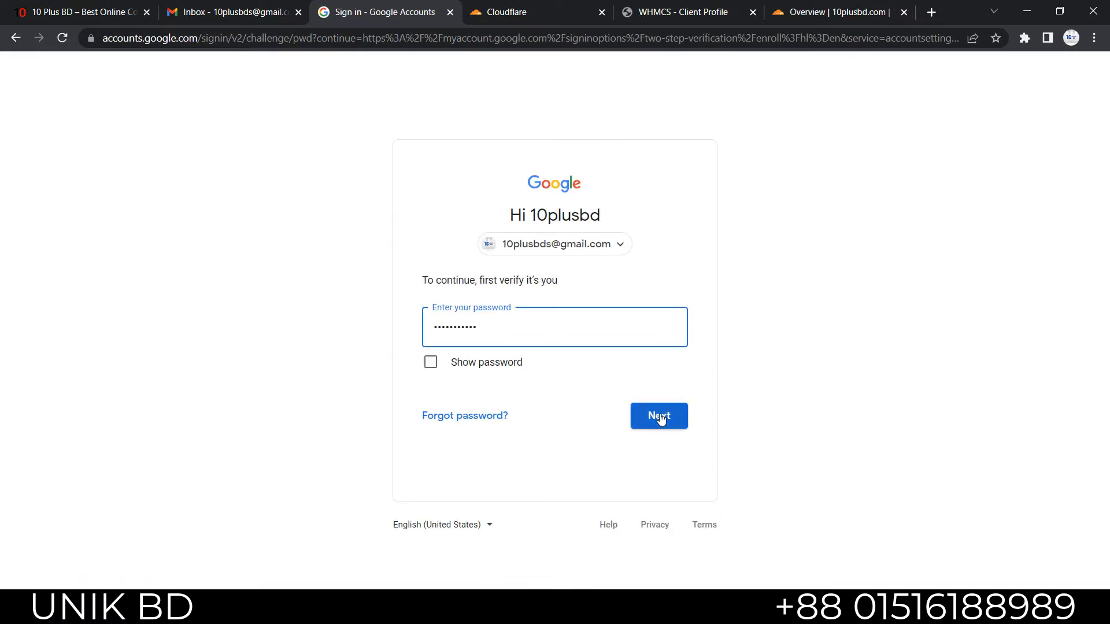
left_click(661, 420)
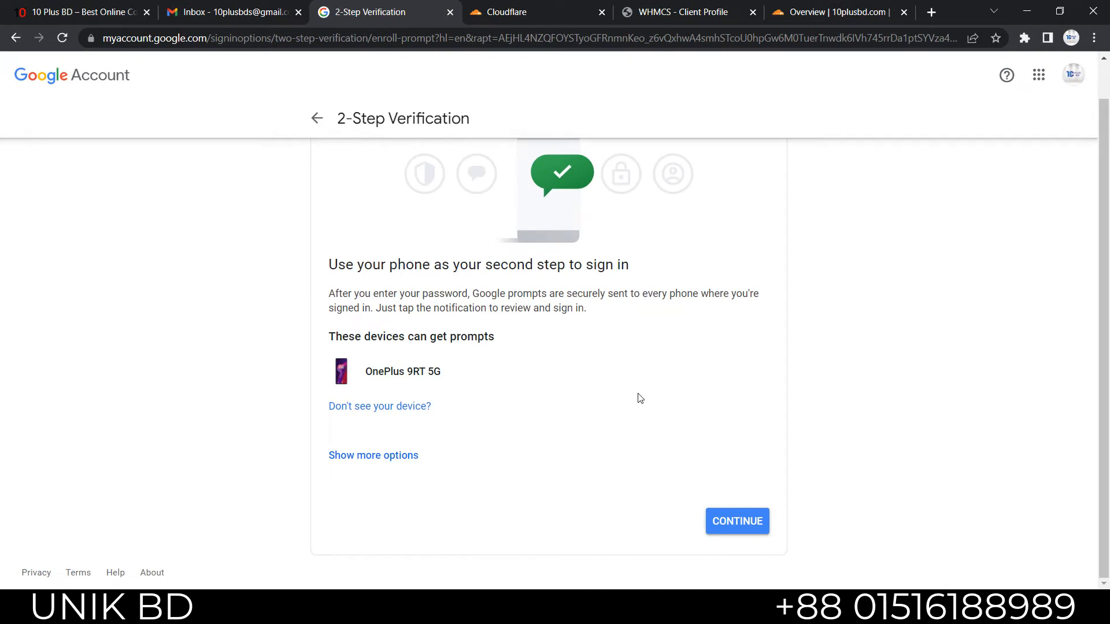
Add the phone number for text-message codes, enter the received code, and turn 2-Step Verification on
left_click(410, 455)
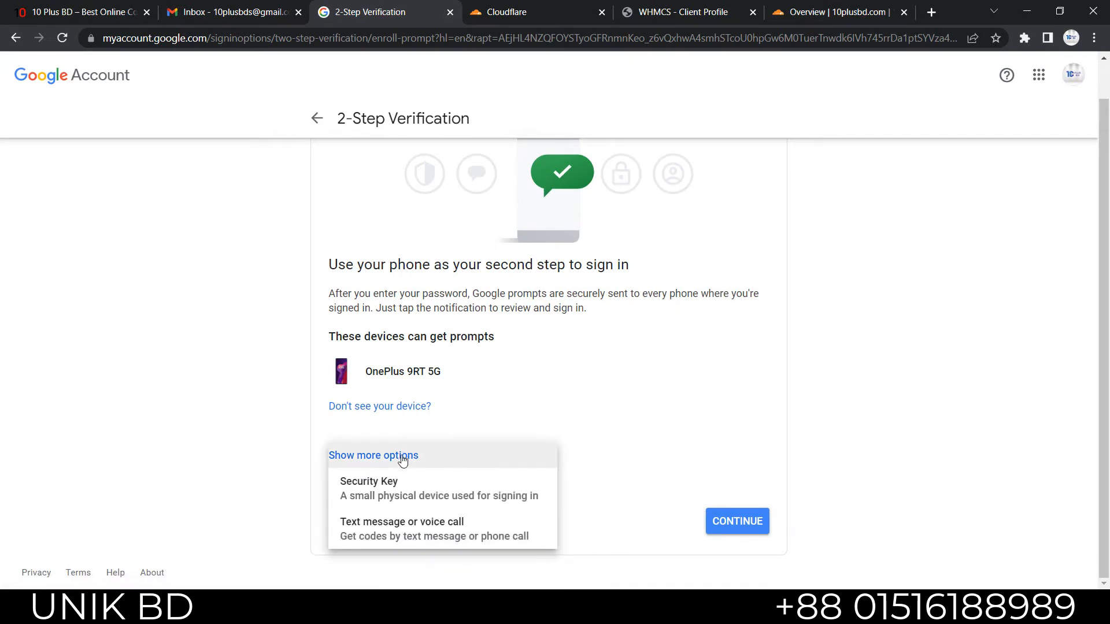
left_click(410, 525)
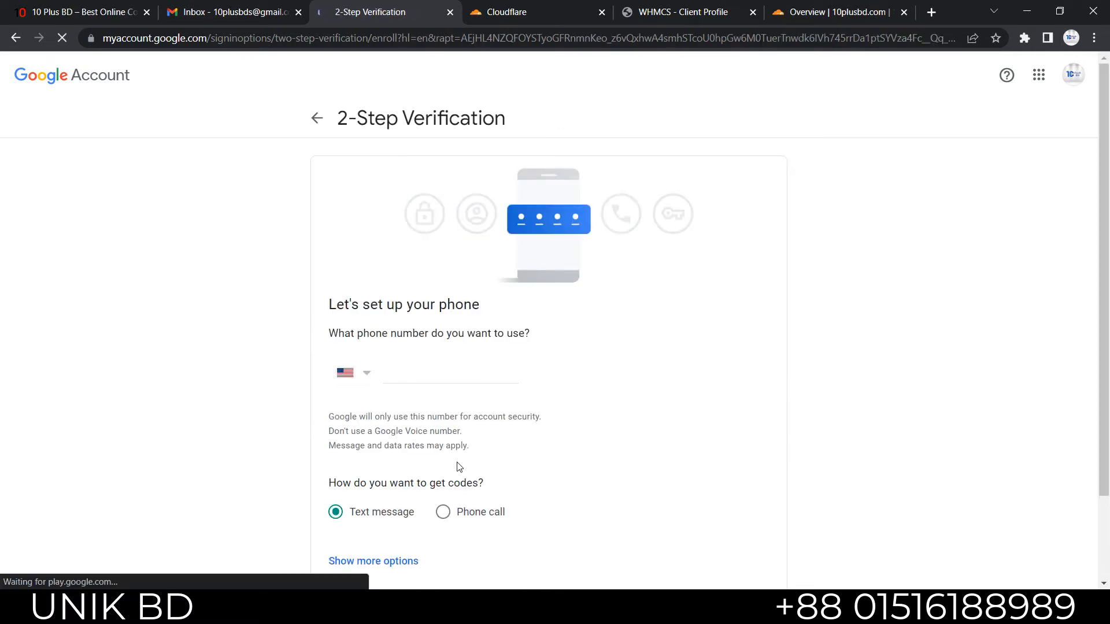
left_click(386, 375)
key("ctrl+v")
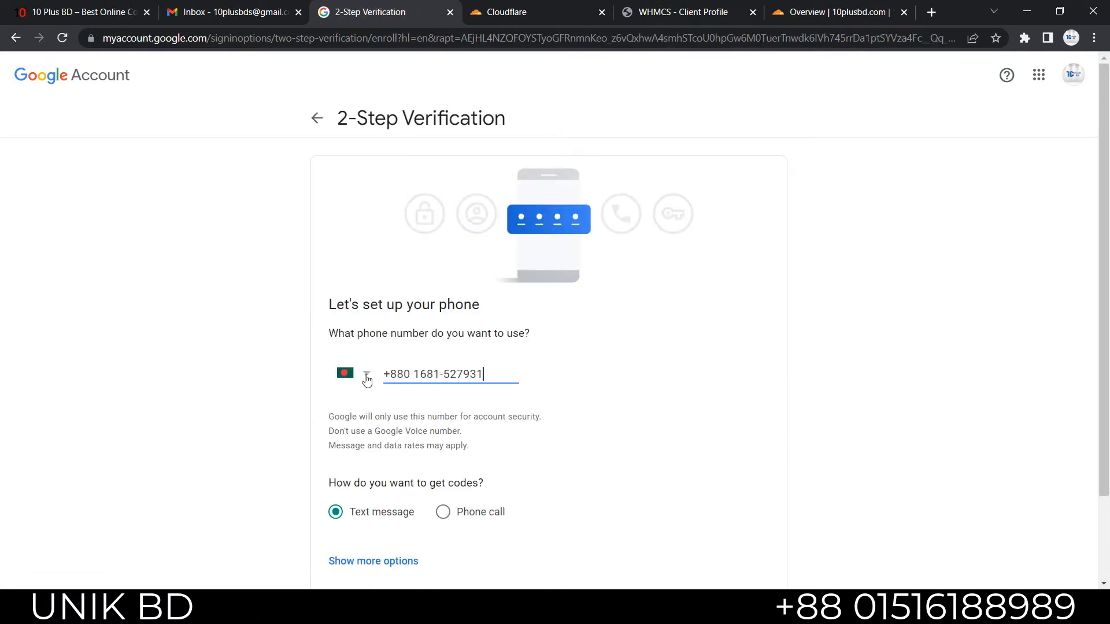
scroll(744, 530, "down", 2)
left_click(737, 524)
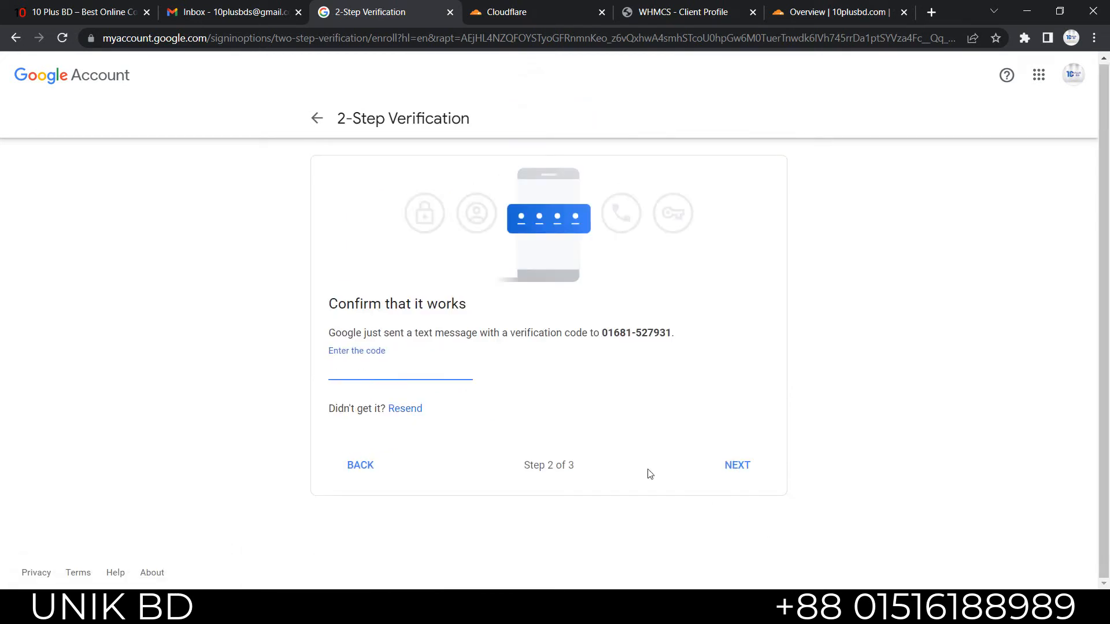
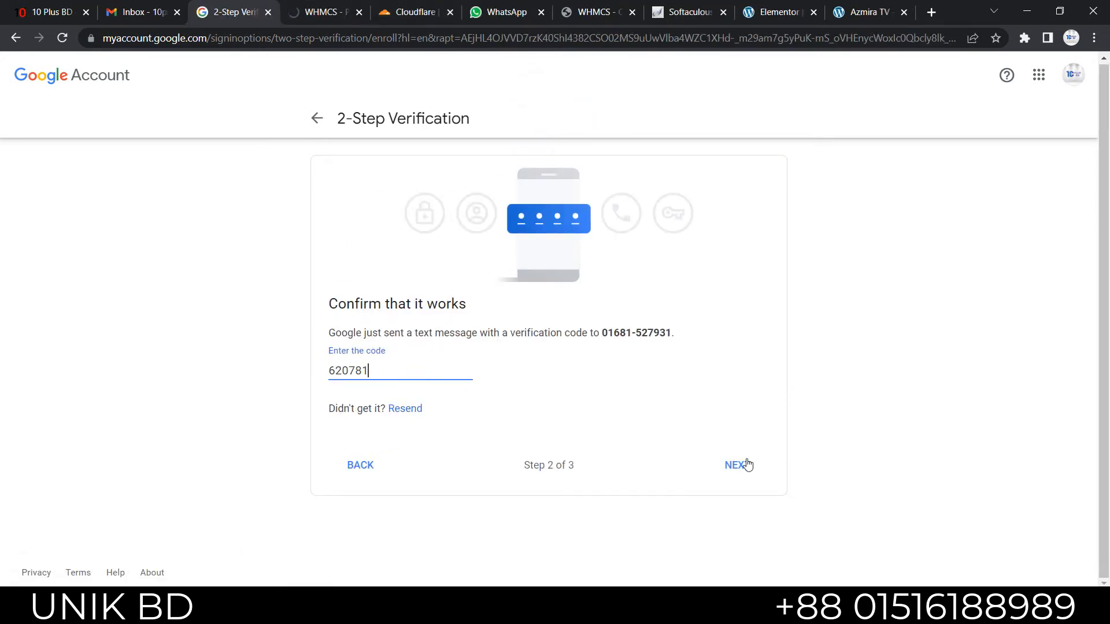
left_click(738, 465)
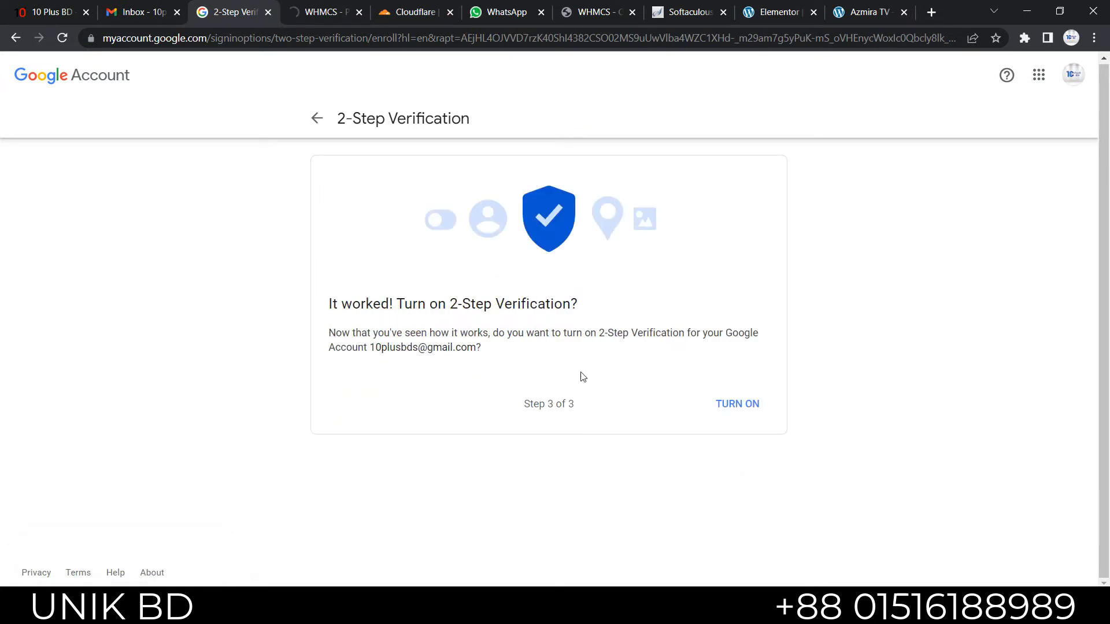
left_click(741, 406)
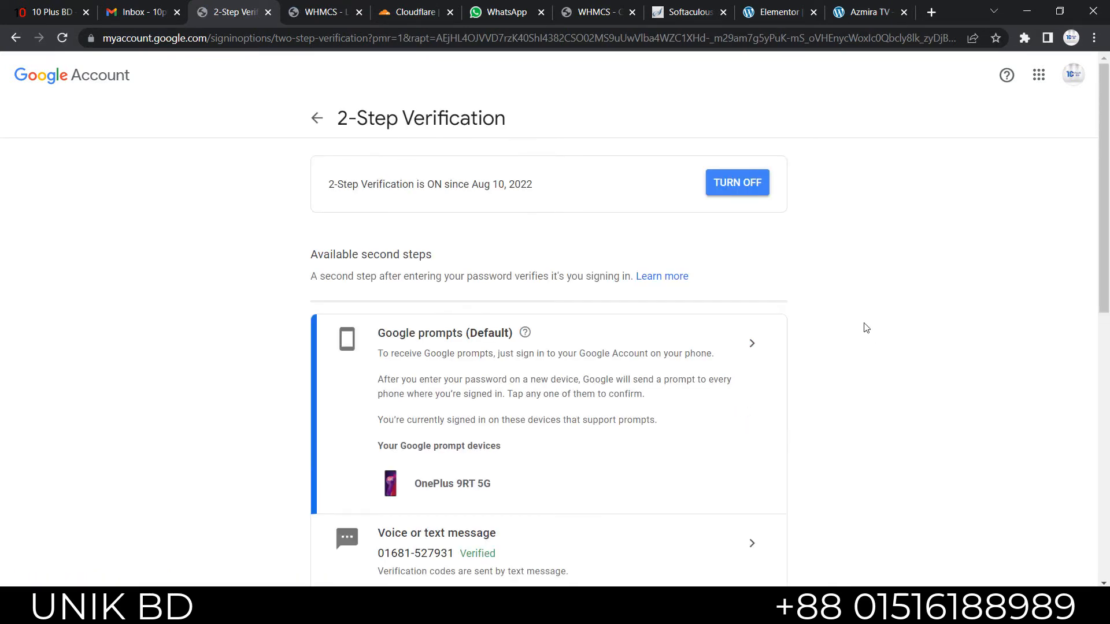
Return to the Security overview, confirming 2-Step Verification shows On
scroll(819, 286, "down", 2)
scroll(819, 286, "down", 5)
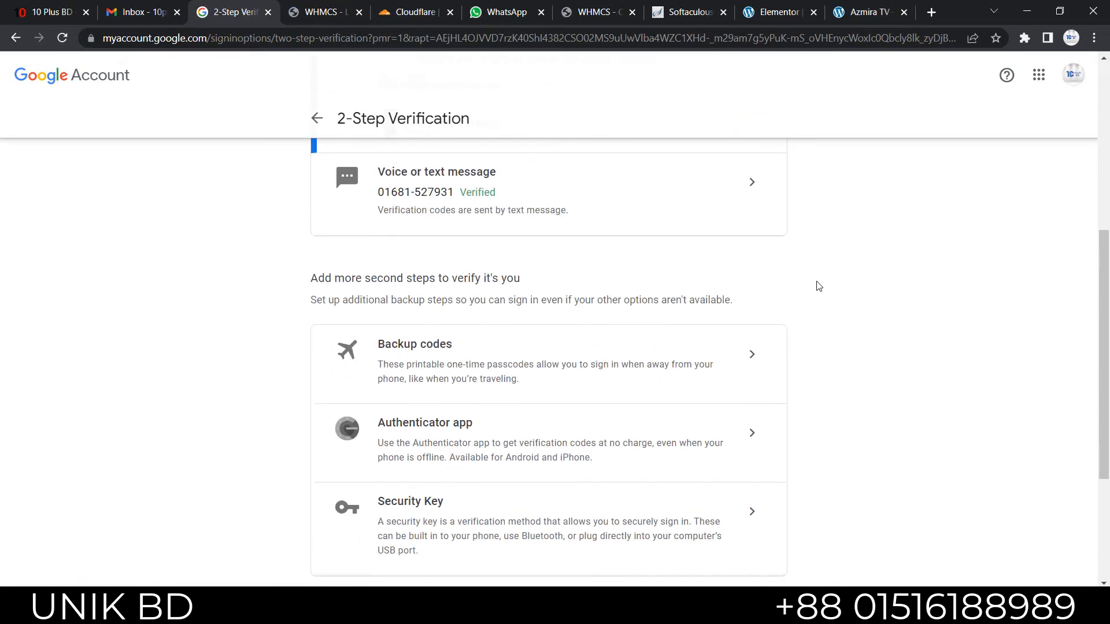
scroll(819, 286, "down", 4)
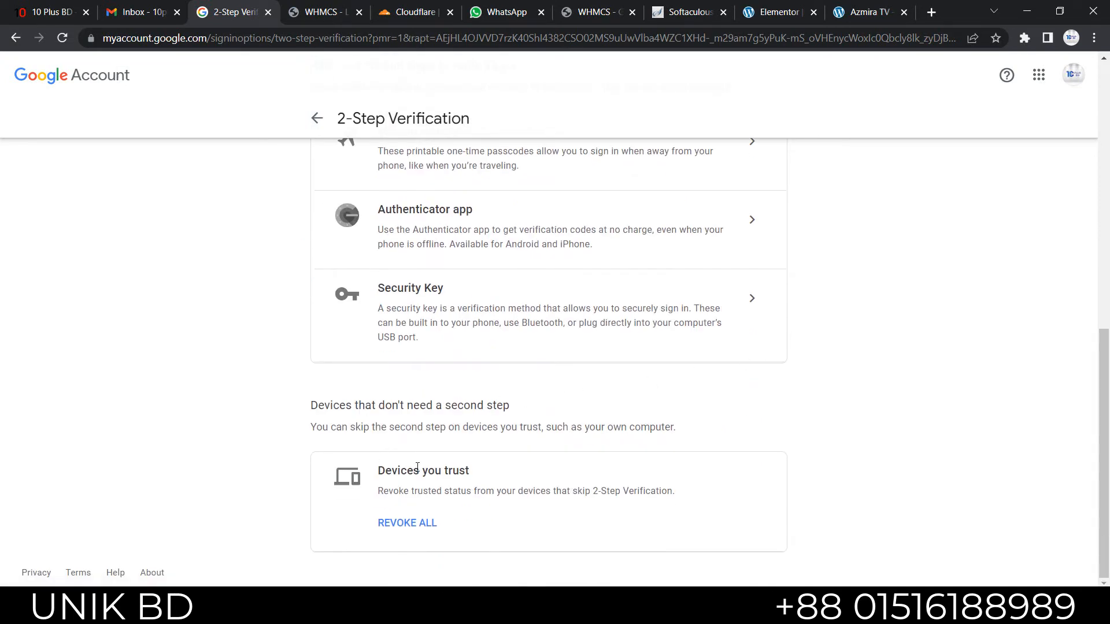
scroll(358, 353, "up", 10)
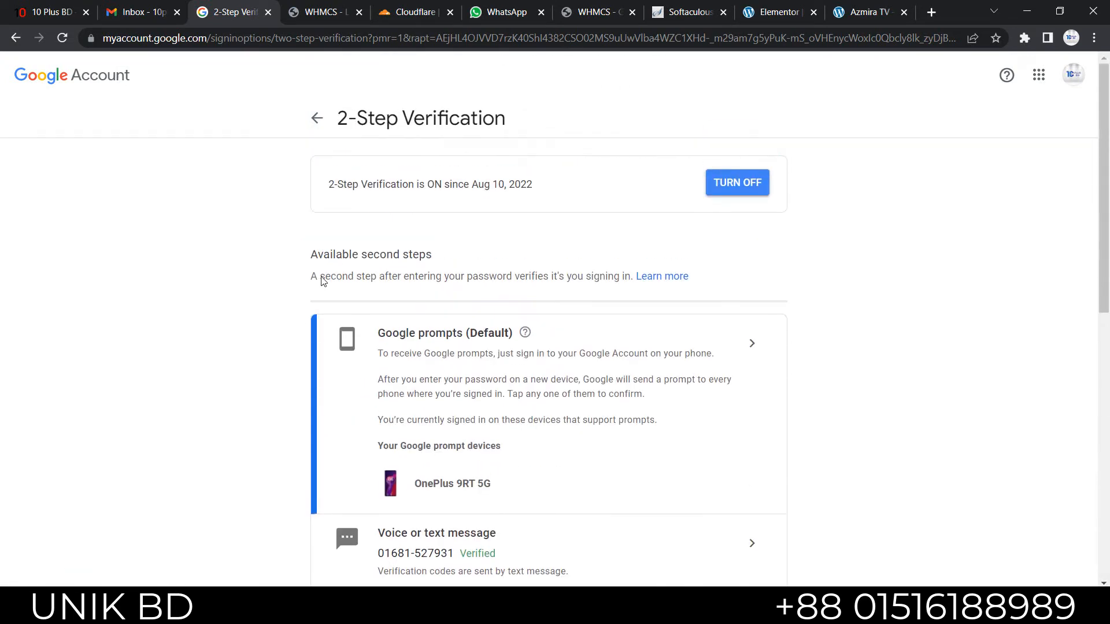
left_click(319, 118)
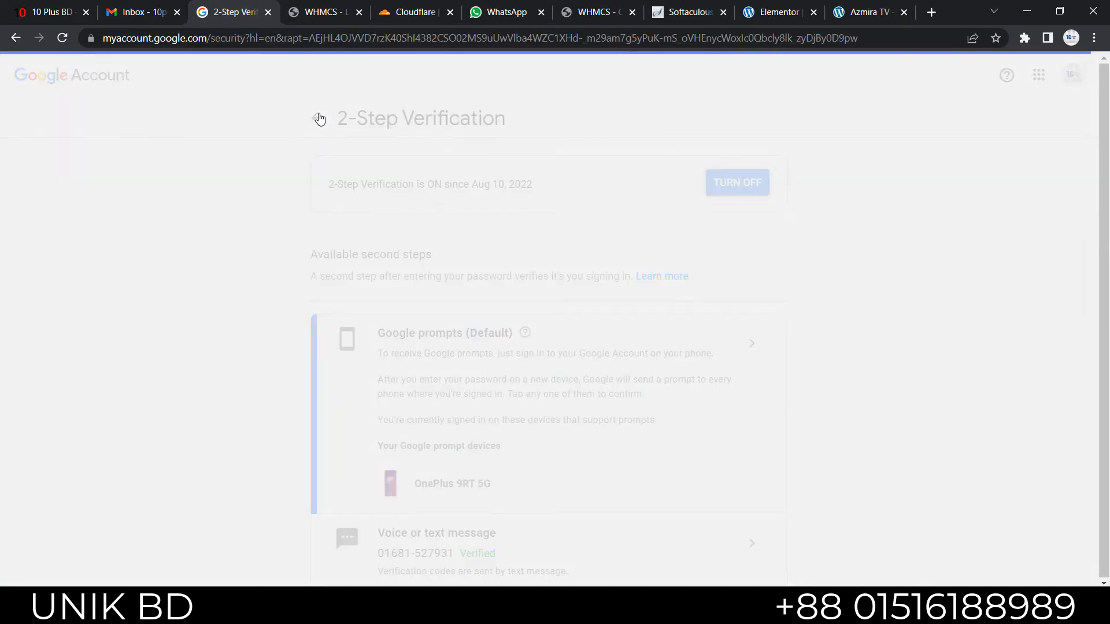
scroll(251, 251, "down", 5)
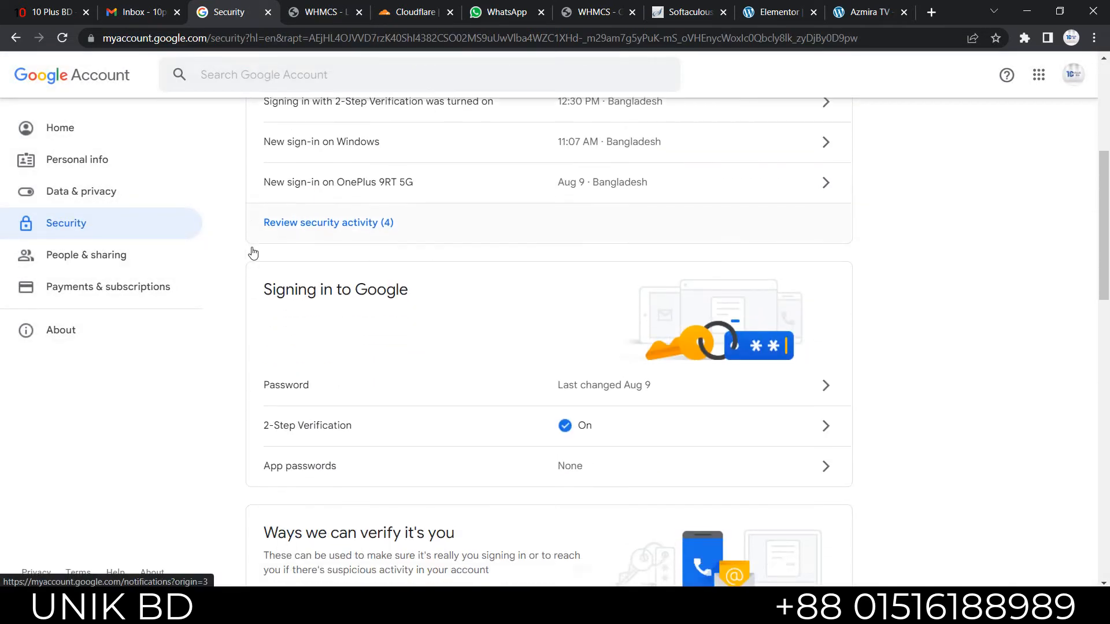
scroll(252, 252, "down", 3)
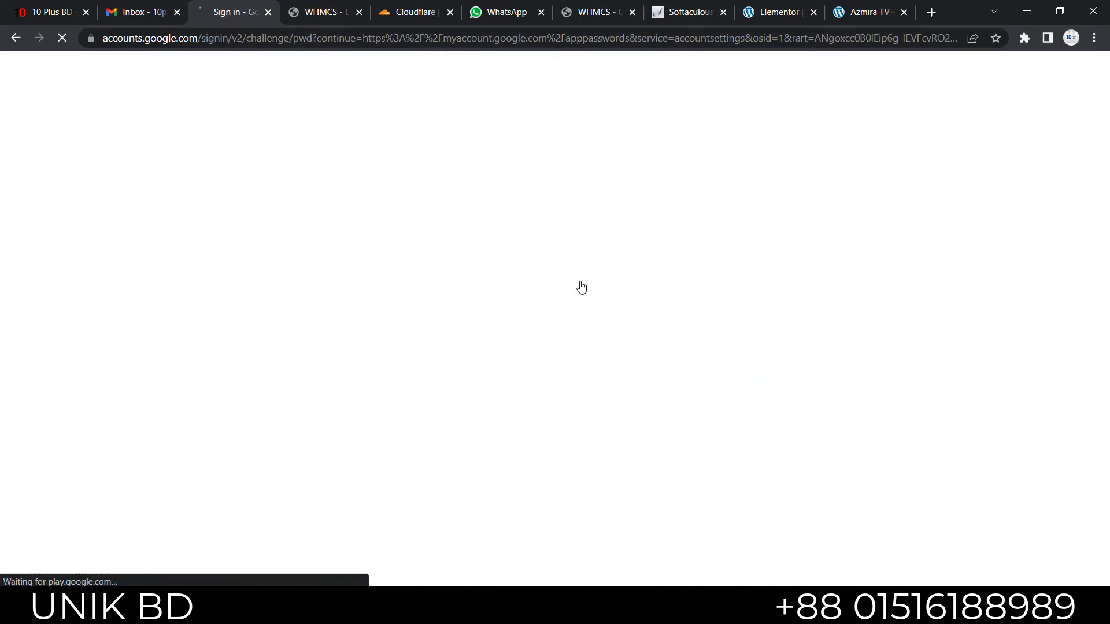
Re-enter the account password to access App passwords
left_click(547, 323)
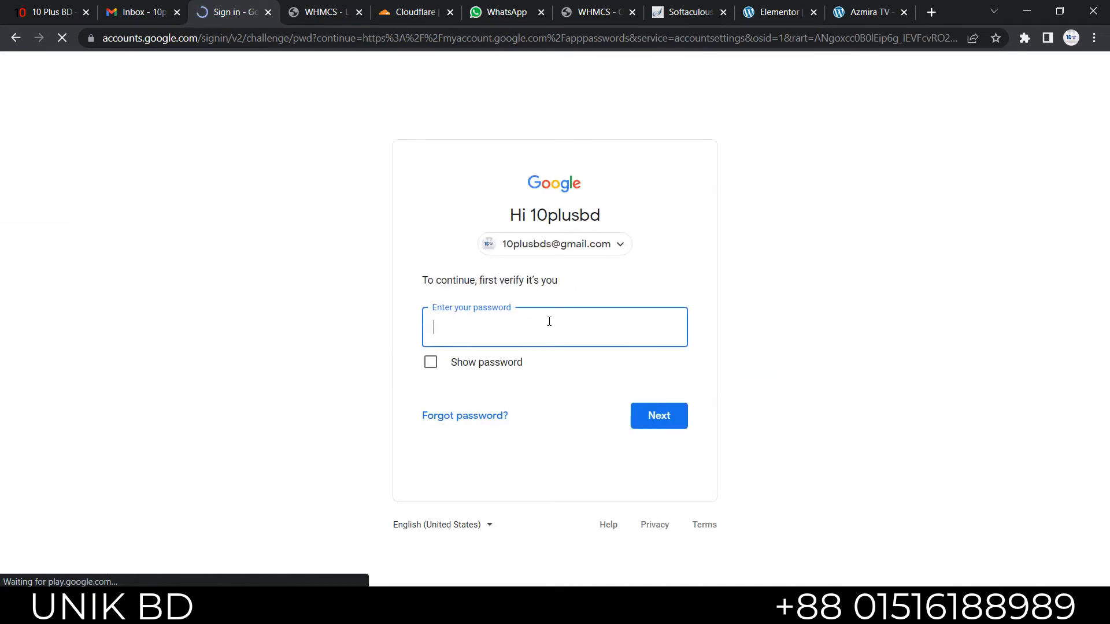
type("••••••")
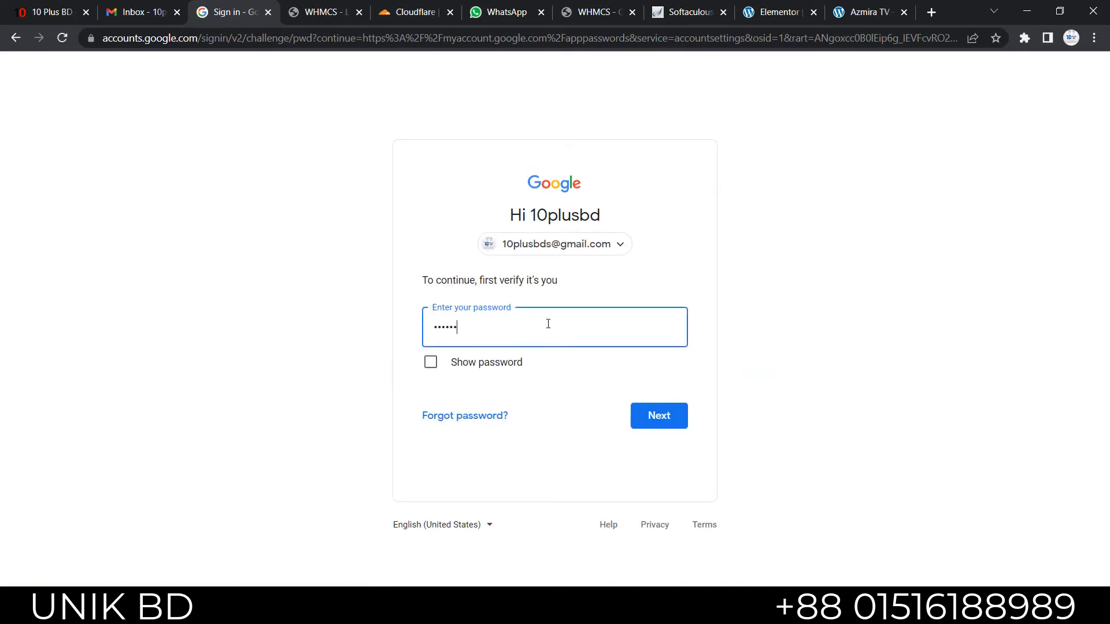
type("•••••")
left_click(661, 424)
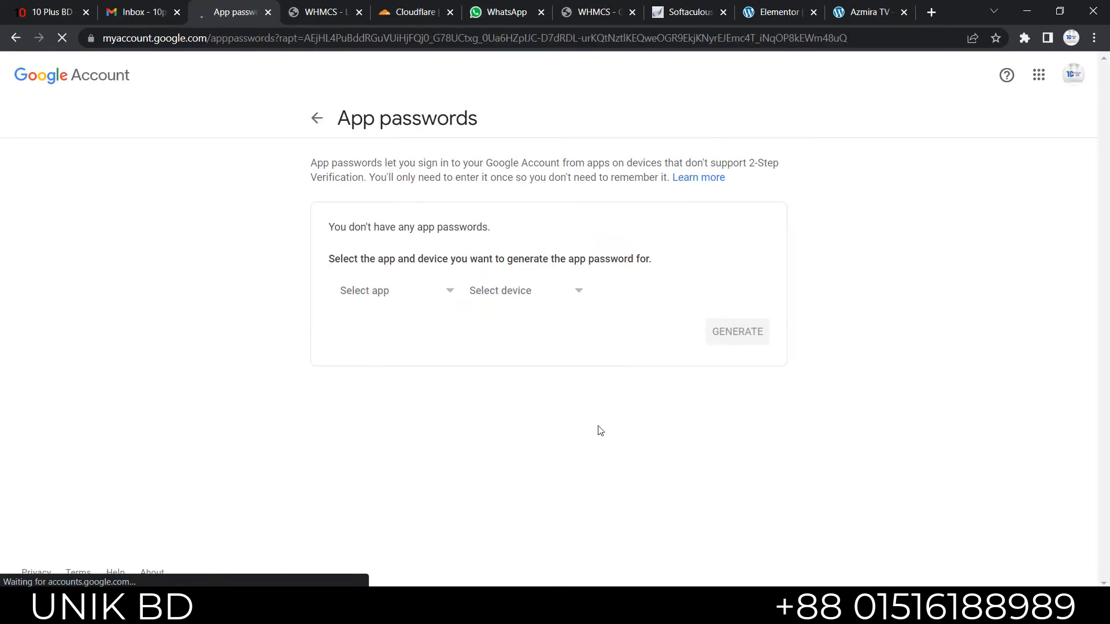
Generate an app password for Mail on Windows Computer and copy it
left_click(395, 294)
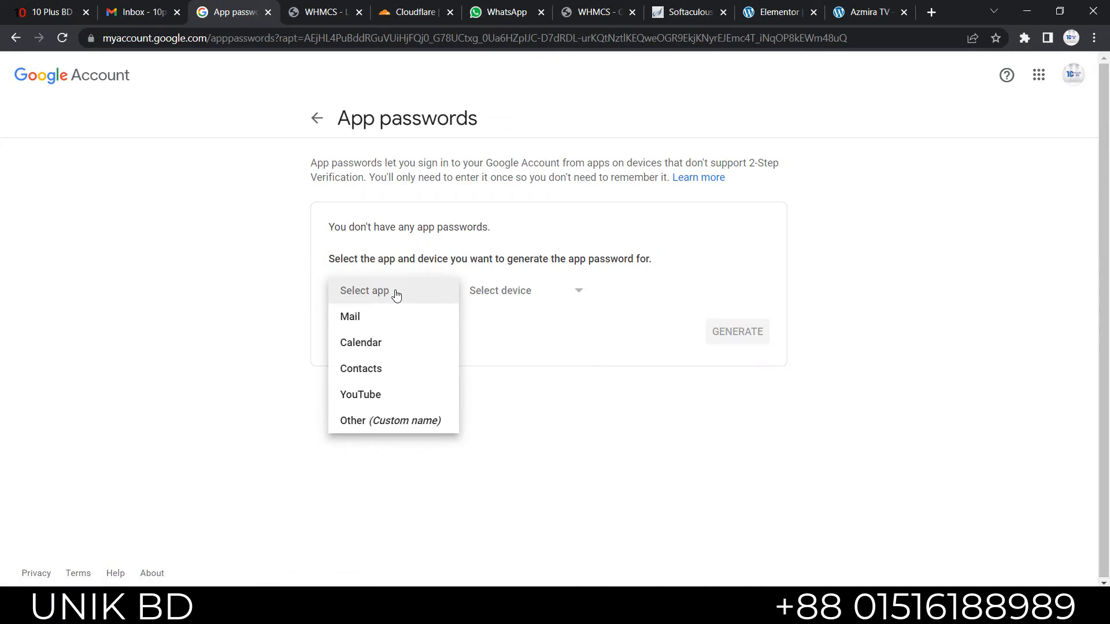
left_click(394, 316)
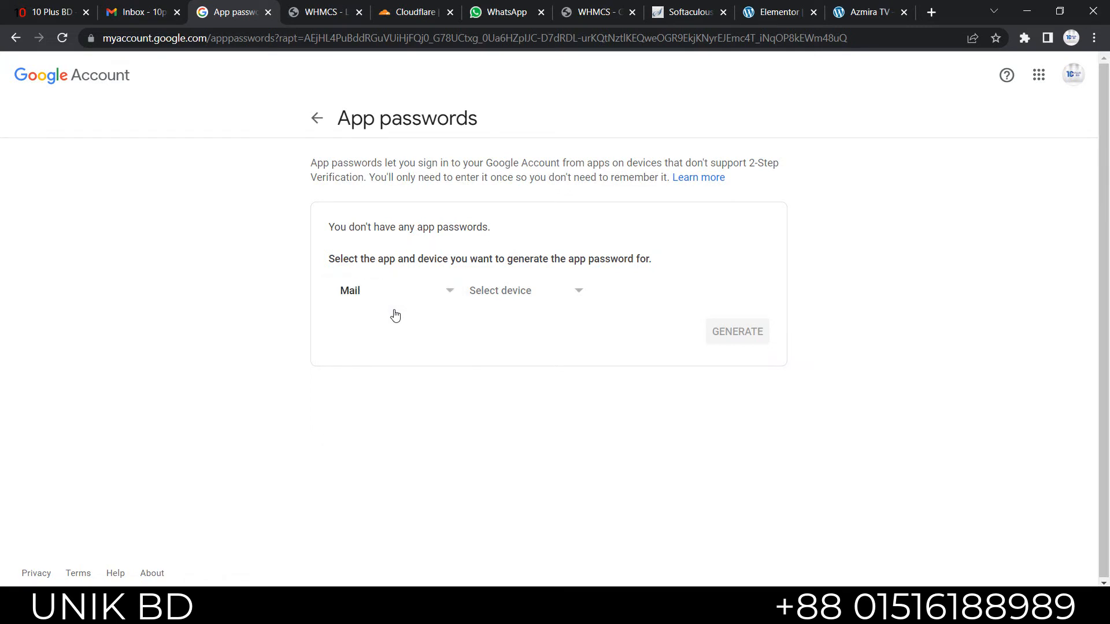
left_click(551, 294)
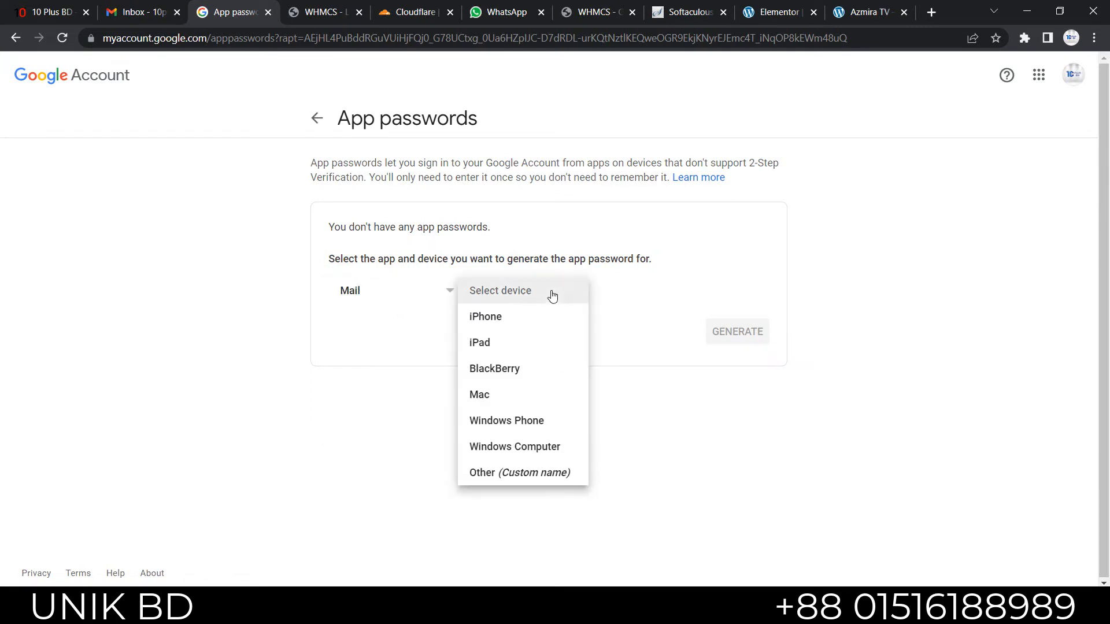
left_click(524, 448)
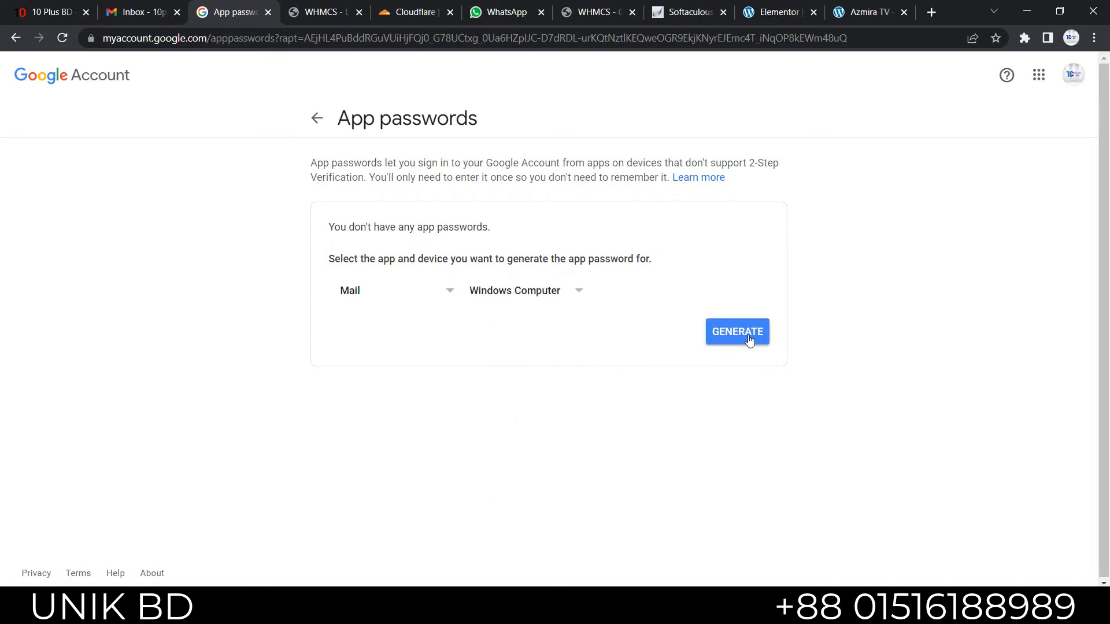
left_click(749, 341)
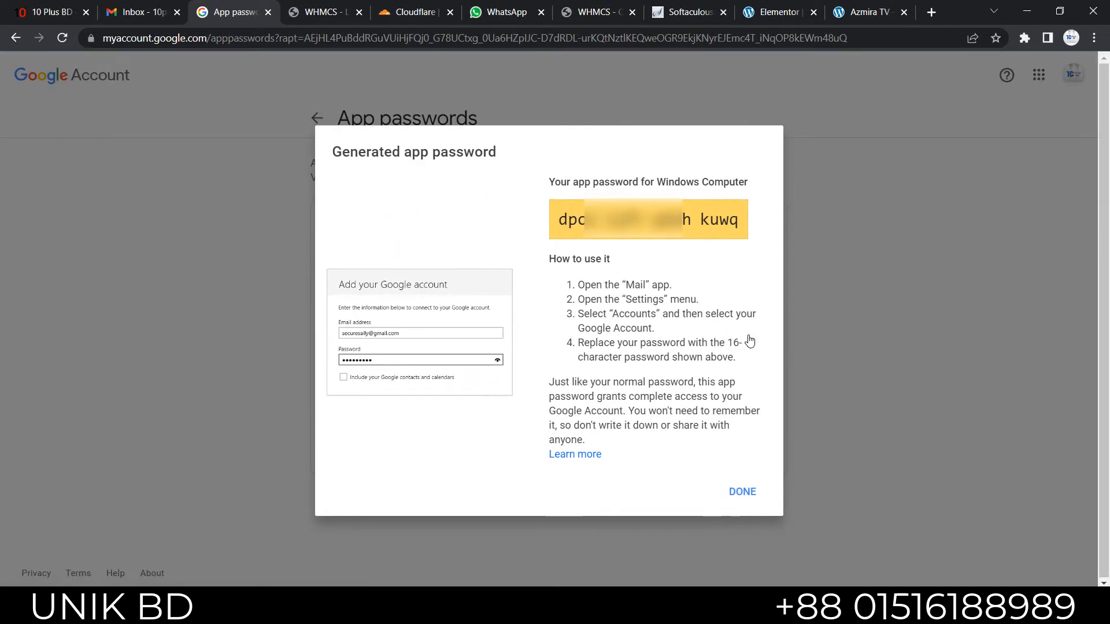
left_click_drag(556, 219, 760, 224)
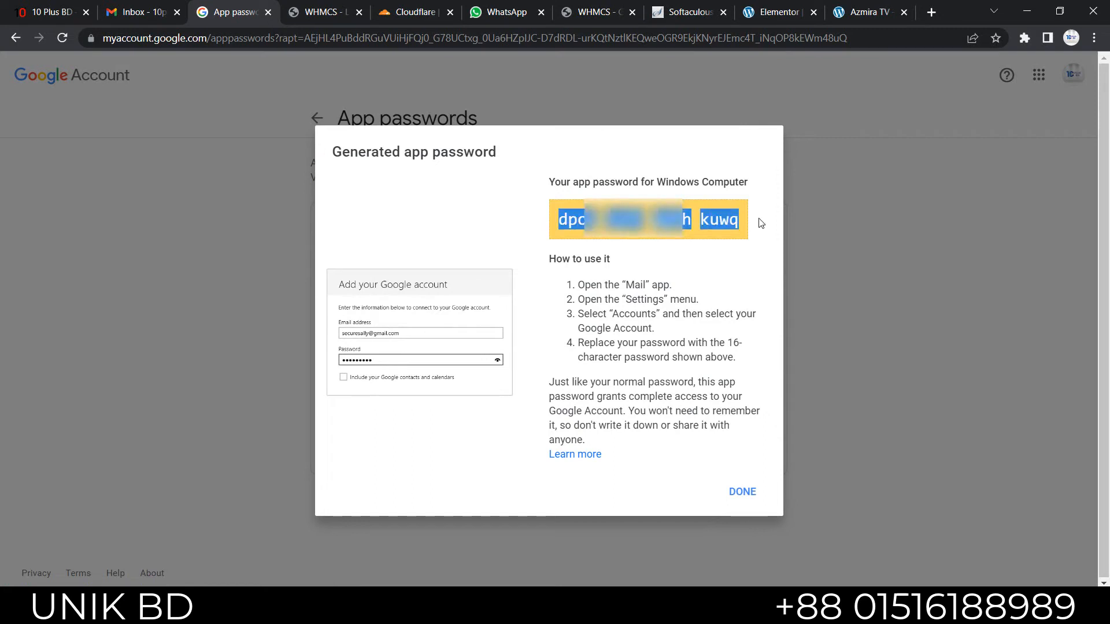
right_click(741, 220)
left_click(757, 233)
left_click(737, 491)
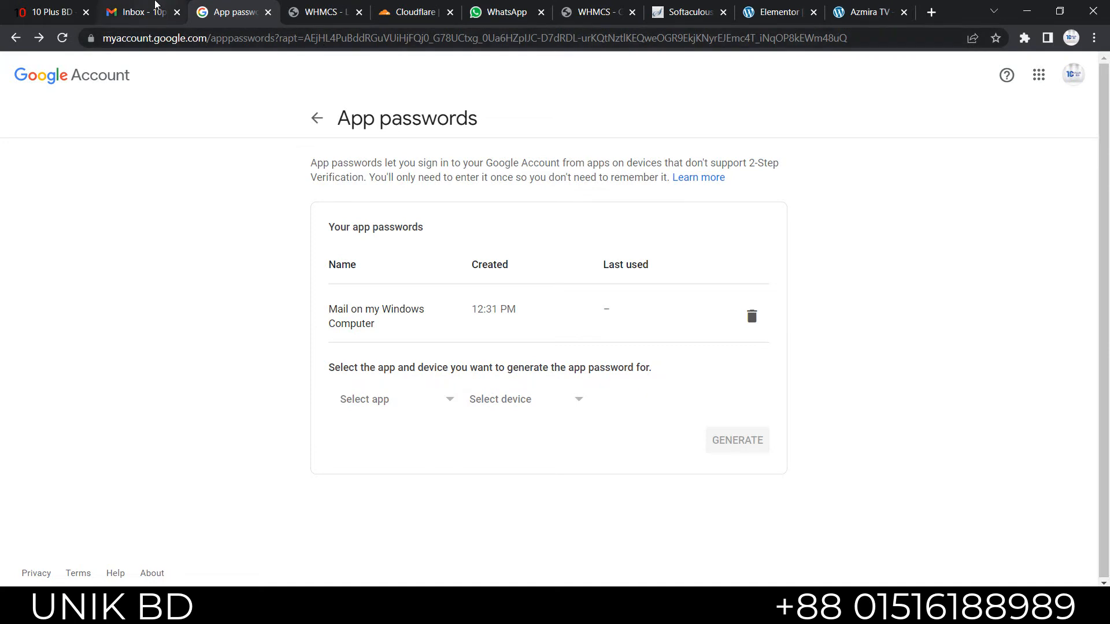
Open Gmail's full settings at Accounts and Import to review the Send mail as section
left_click(155, 8)
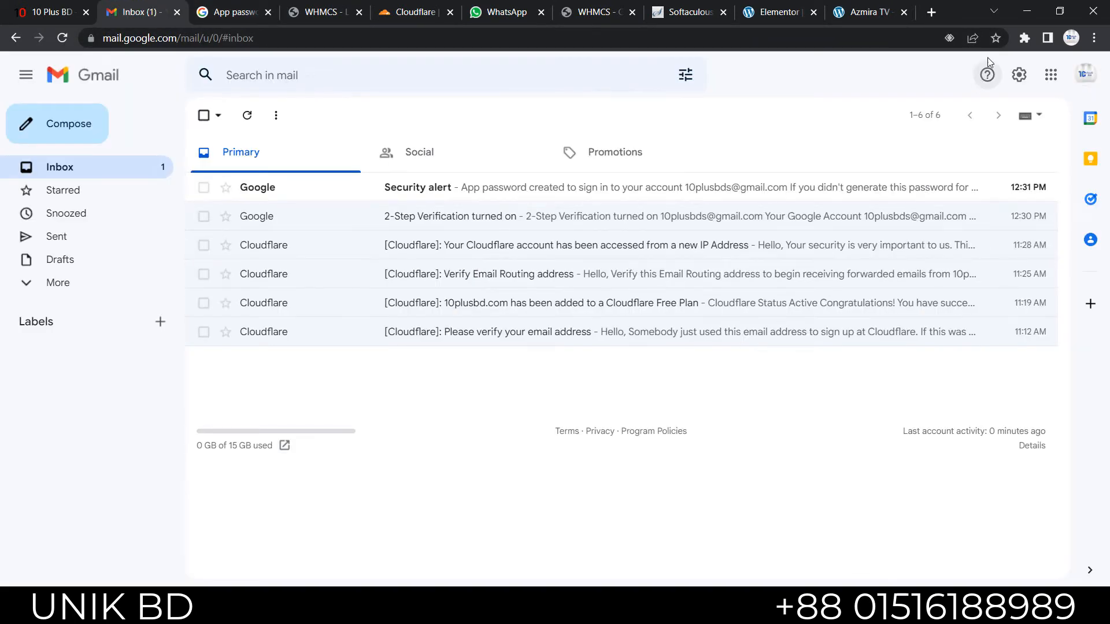
left_click(1028, 74)
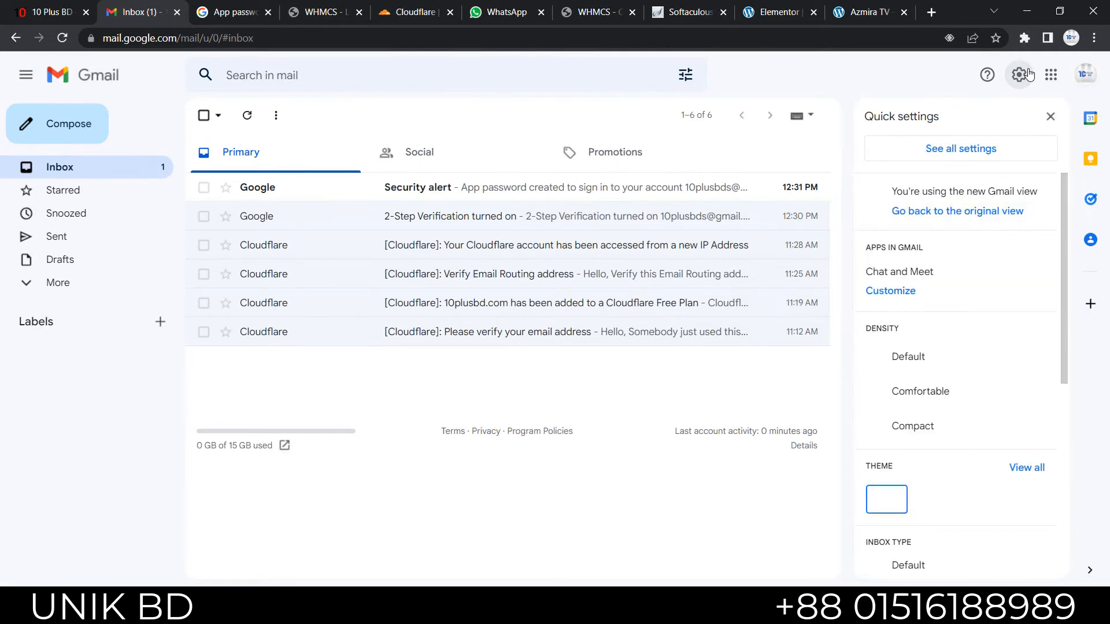
left_click(962, 156)
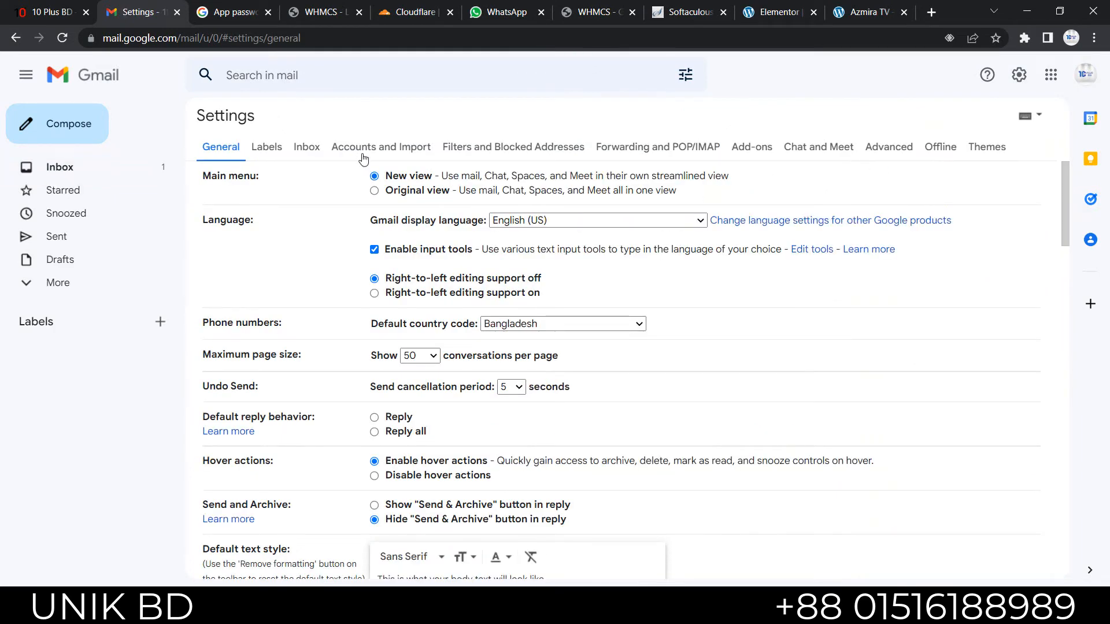
left_click(378, 148)
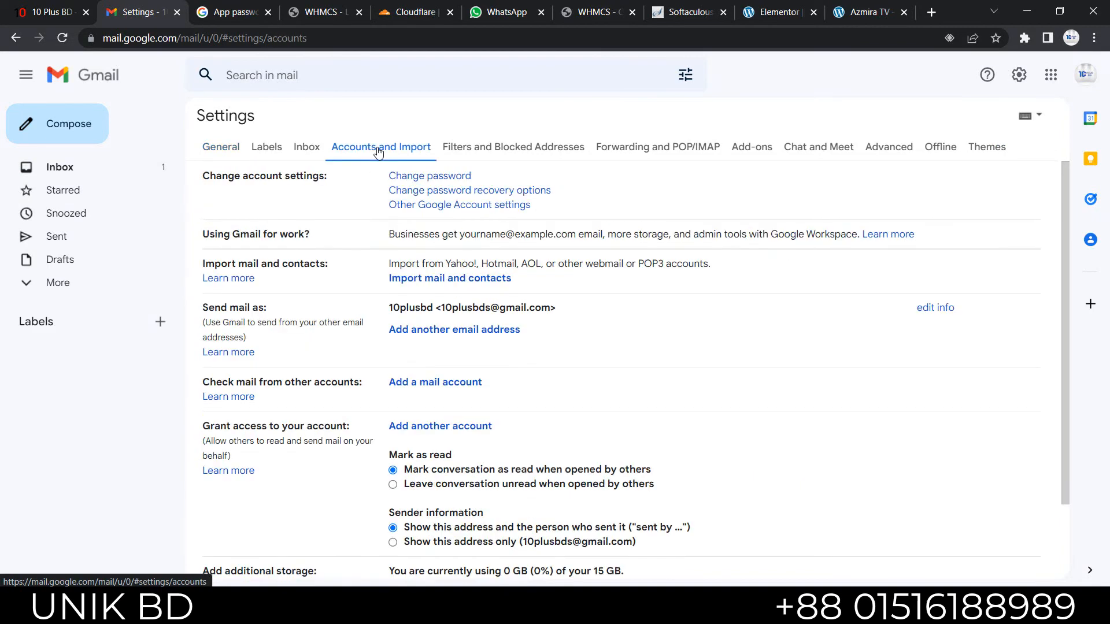
scroll(380, 254, "down", 3)
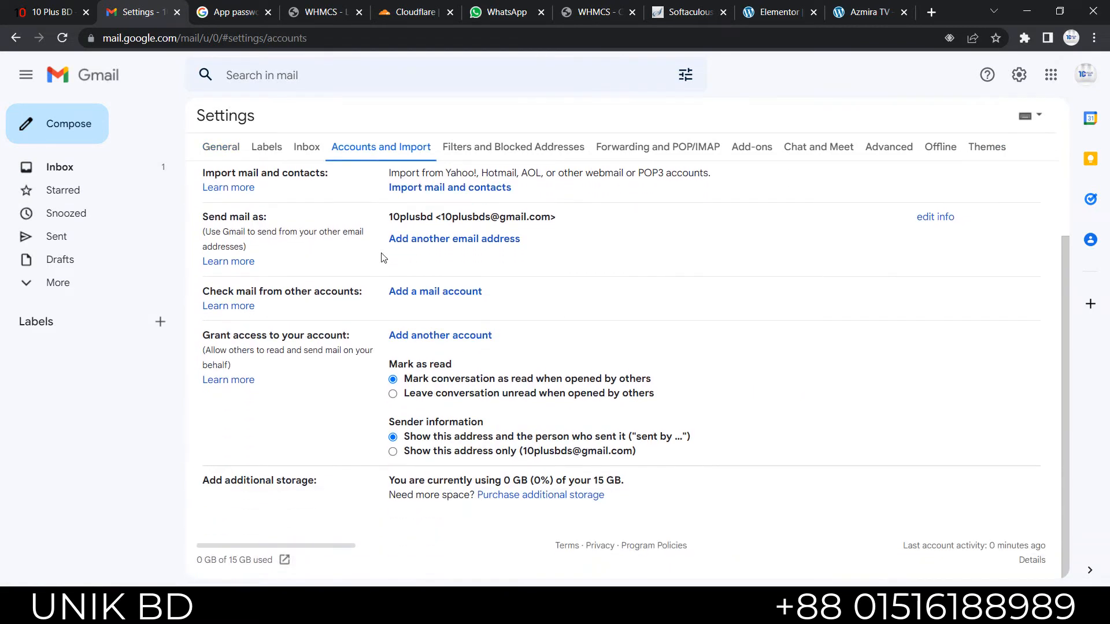
scroll(381, 257, "up", 1)
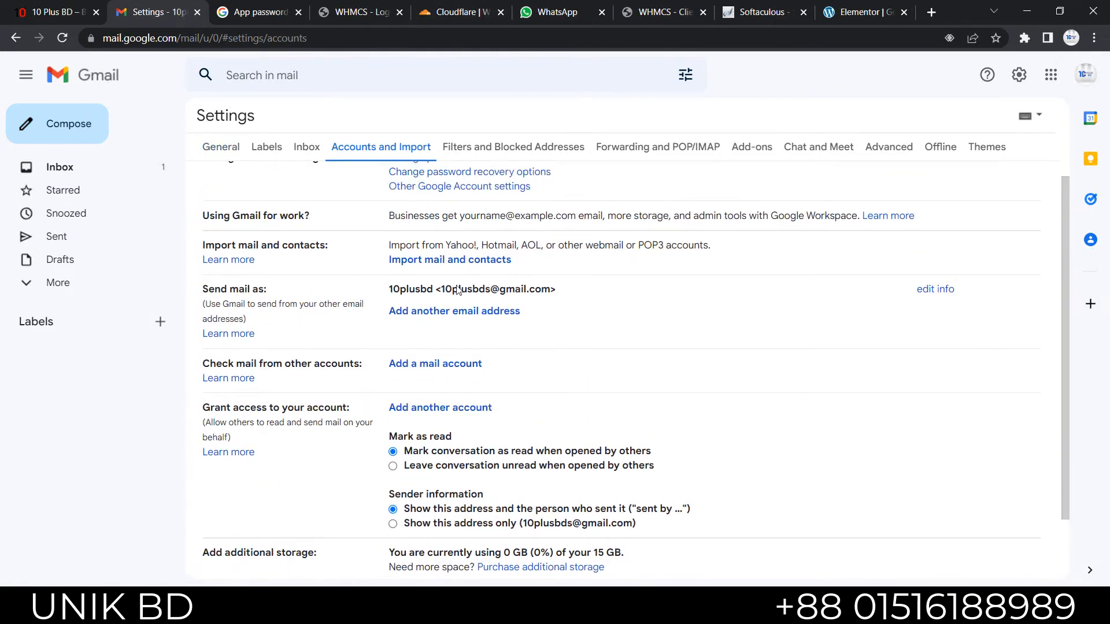
scroll(418, 363, "down", 1)
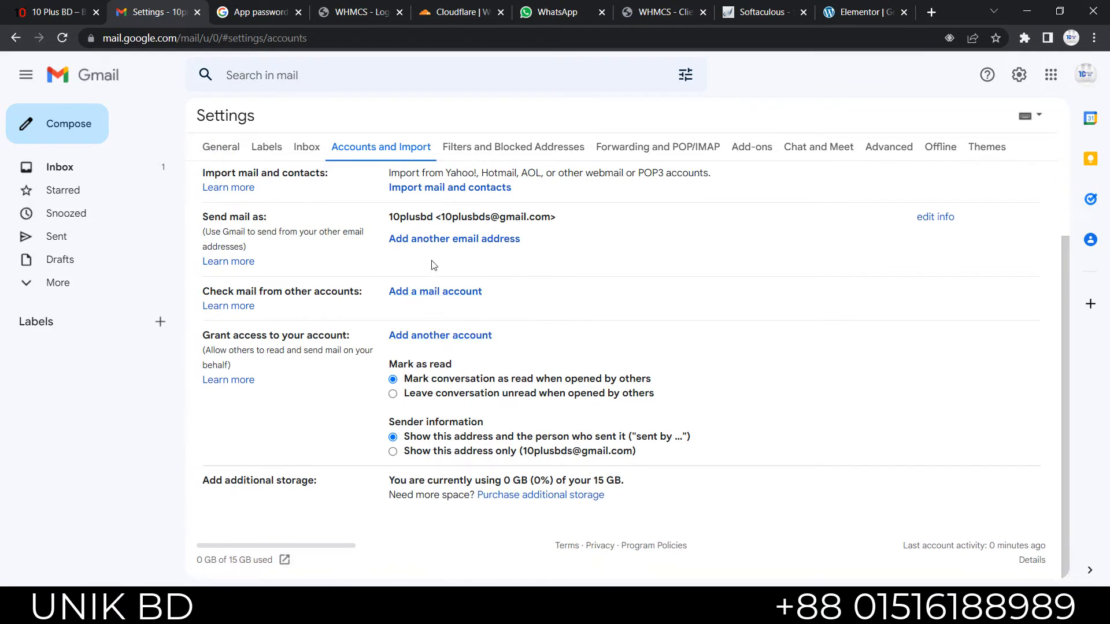
Enter the domain's support address as a new Send mail as address
left_click(434, 240)
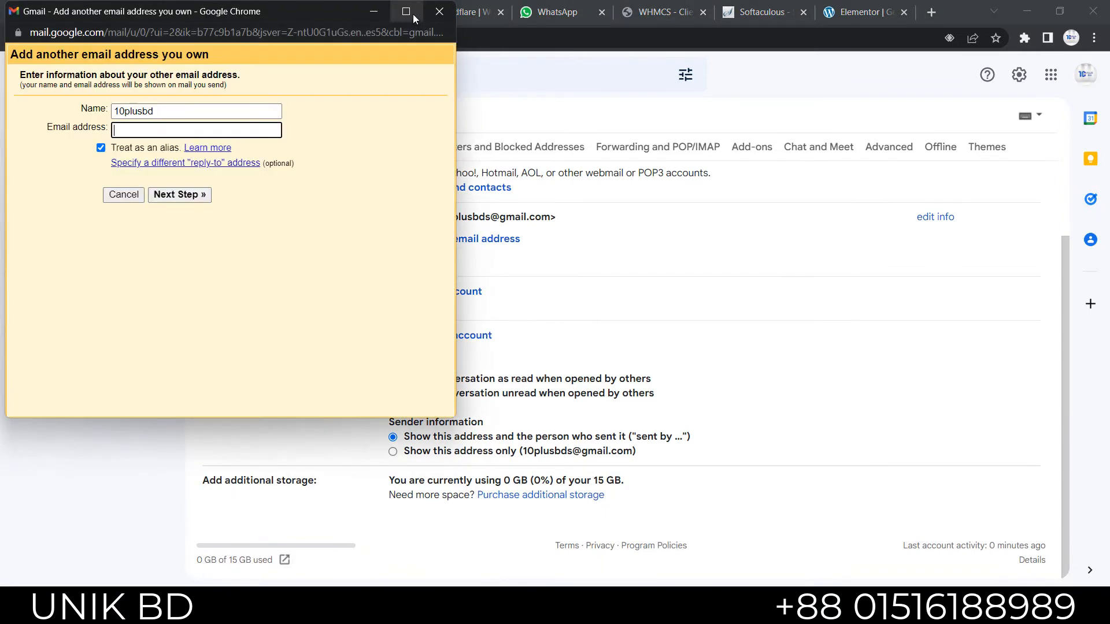
left_click_drag(304, 16, 545, 61)
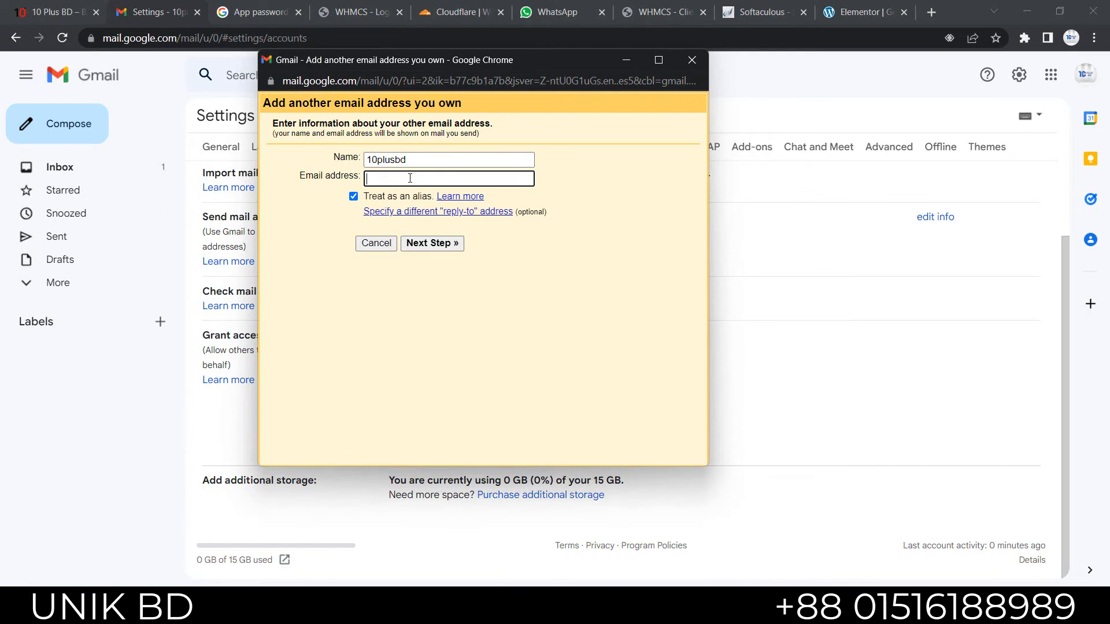
left_click(415, 246)
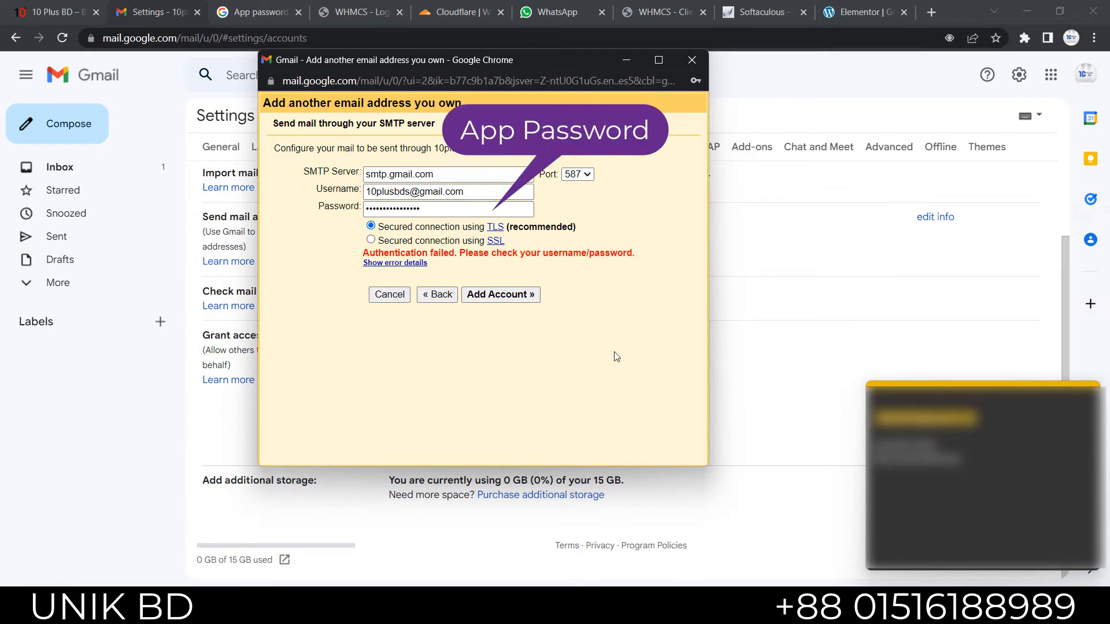
Add it through smtp.gmail.com, port 587, TLS with the app password, without saving the password
left_click(518, 299)
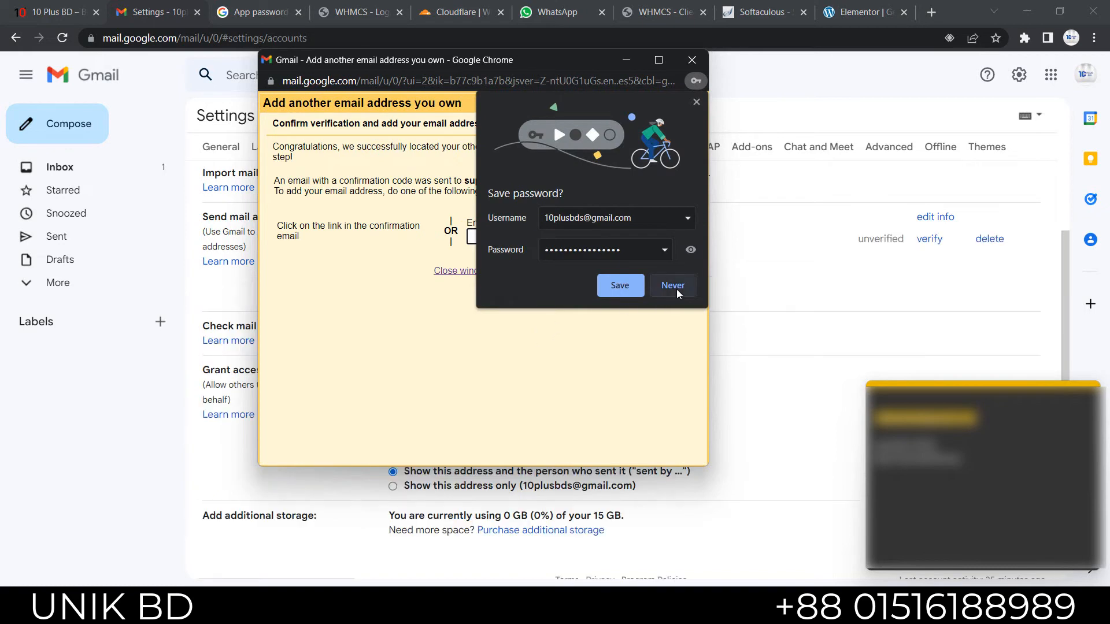
left_click(673, 286)
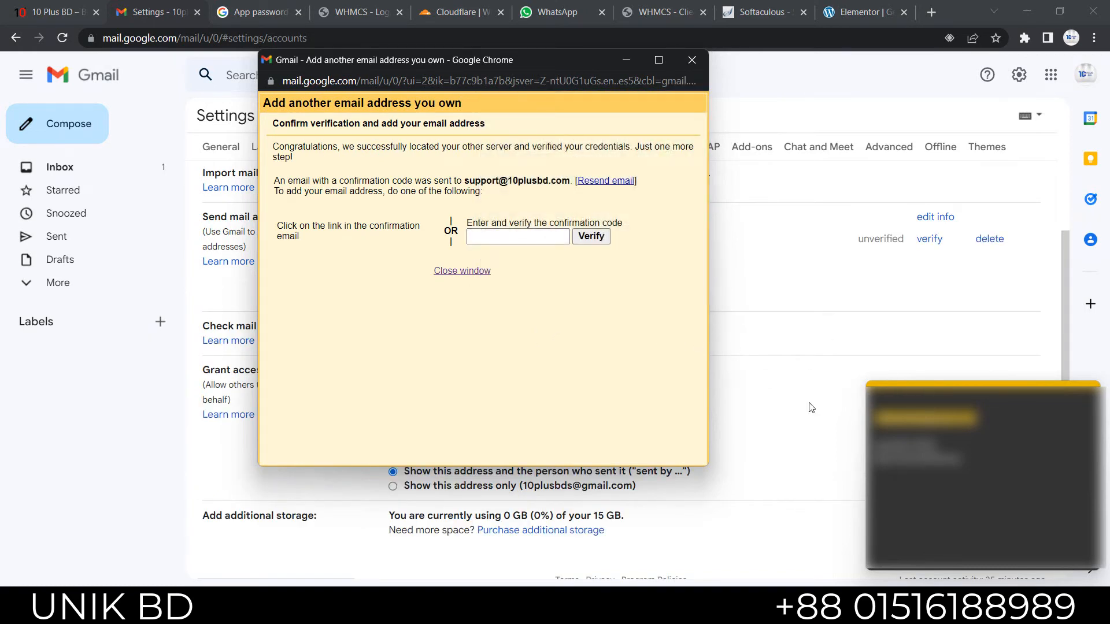
left_click(1108, 614)
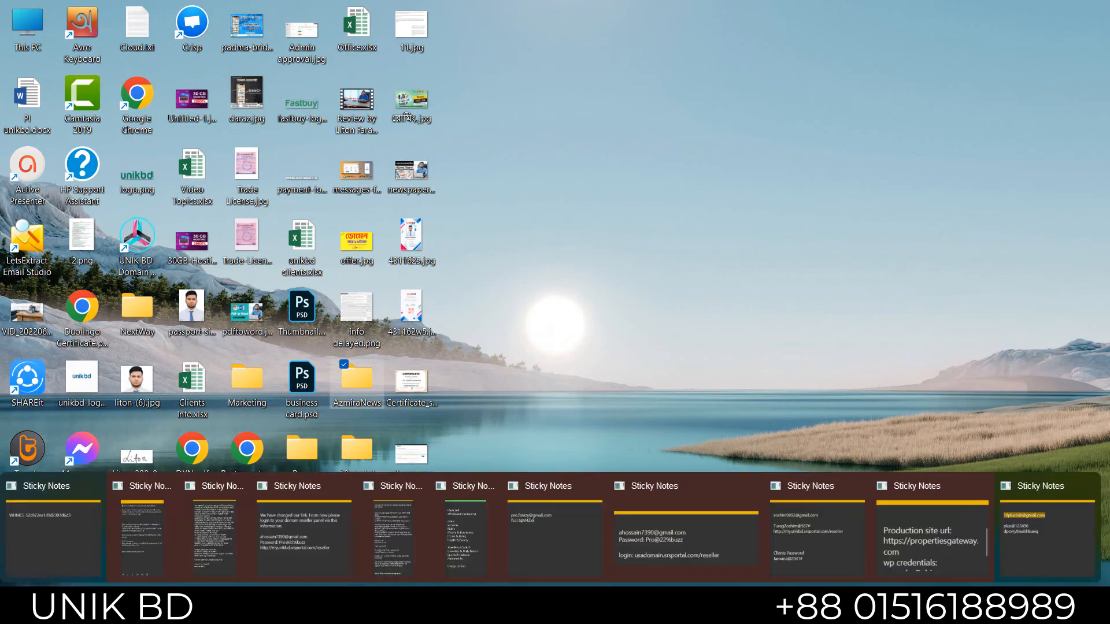
left_click(581, 562)
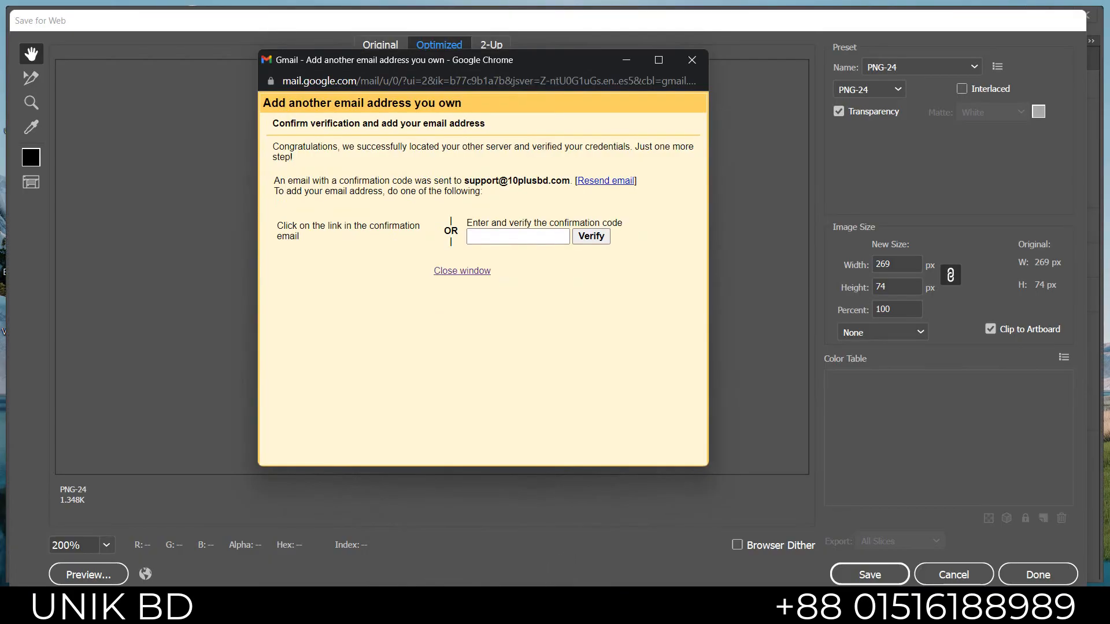
left_click(480, 550)
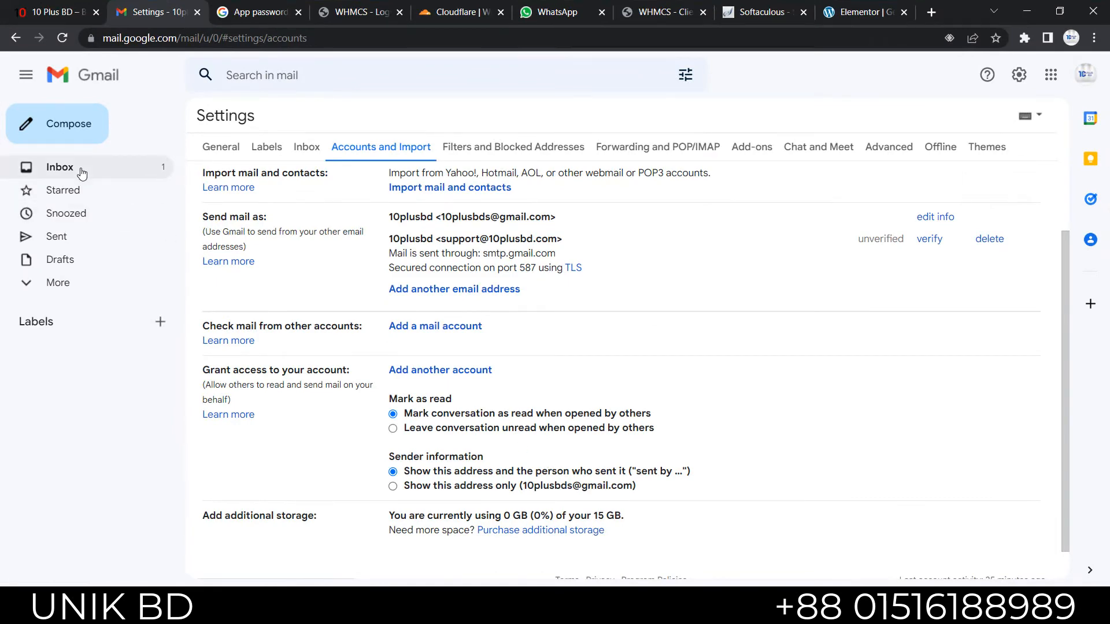
Follow the link in the Gmail Confirmation email, then close the add-address window
left_click(60, 167)
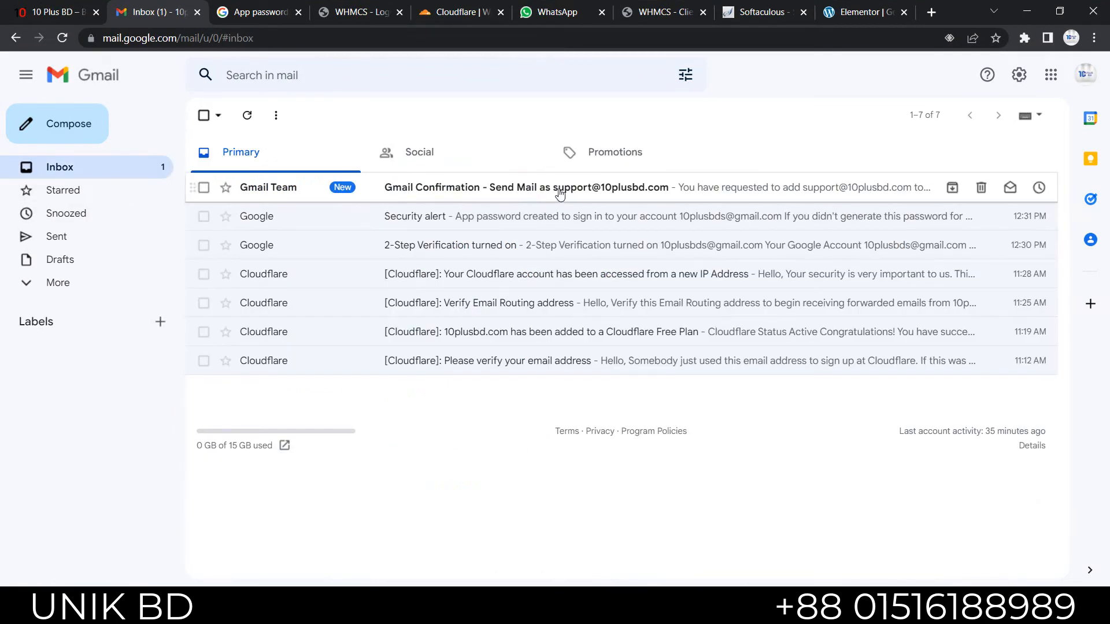
left_click(597, 191)
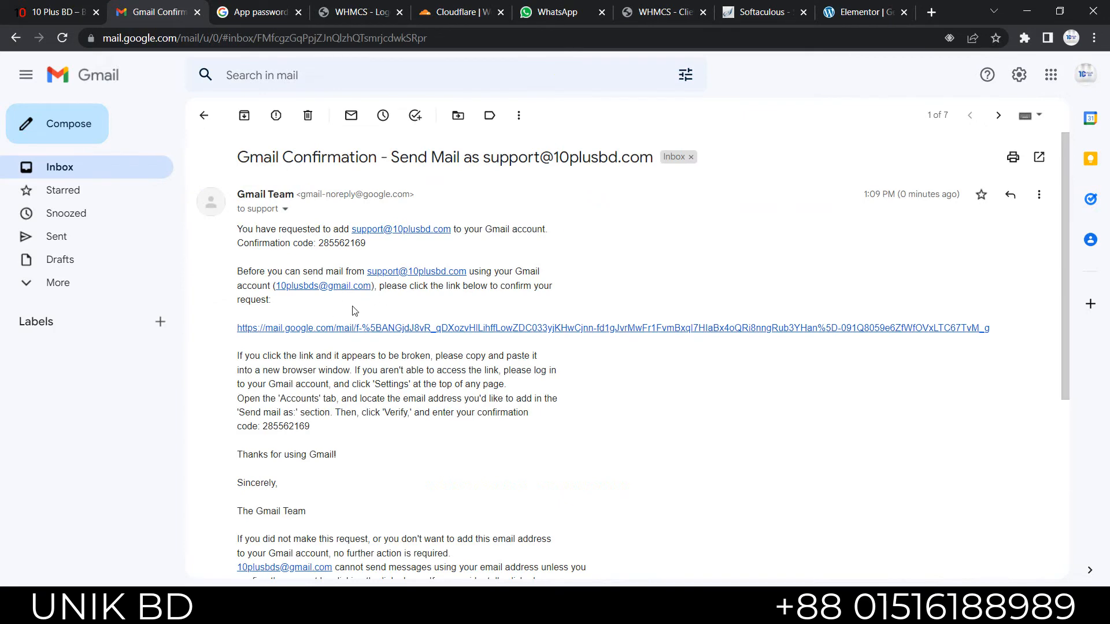
left_click(406, 328)
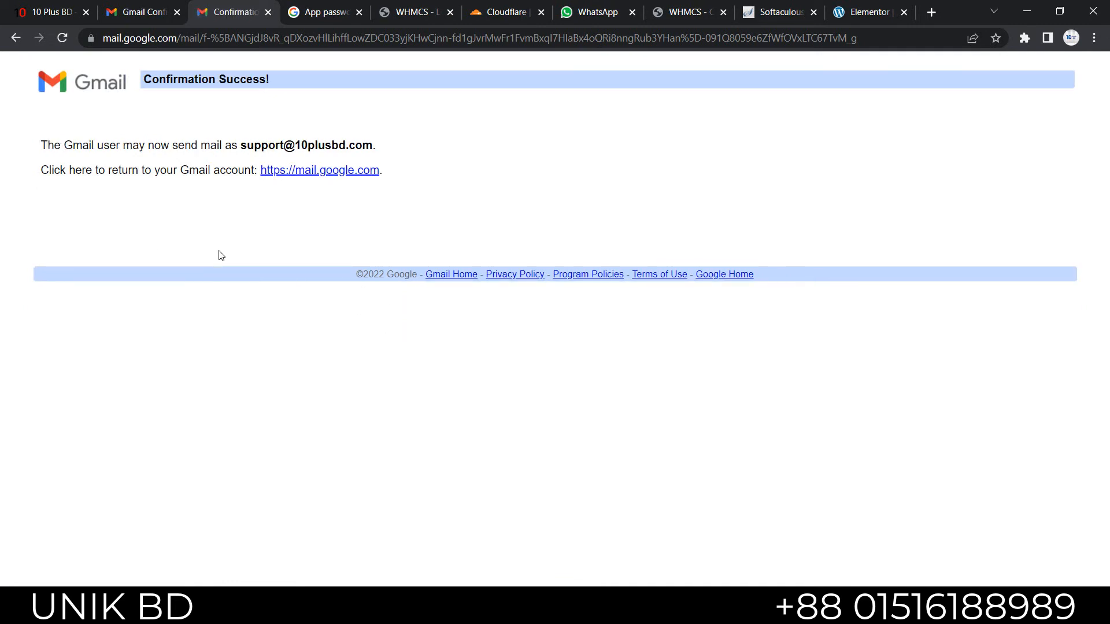
left_click(274, 171)
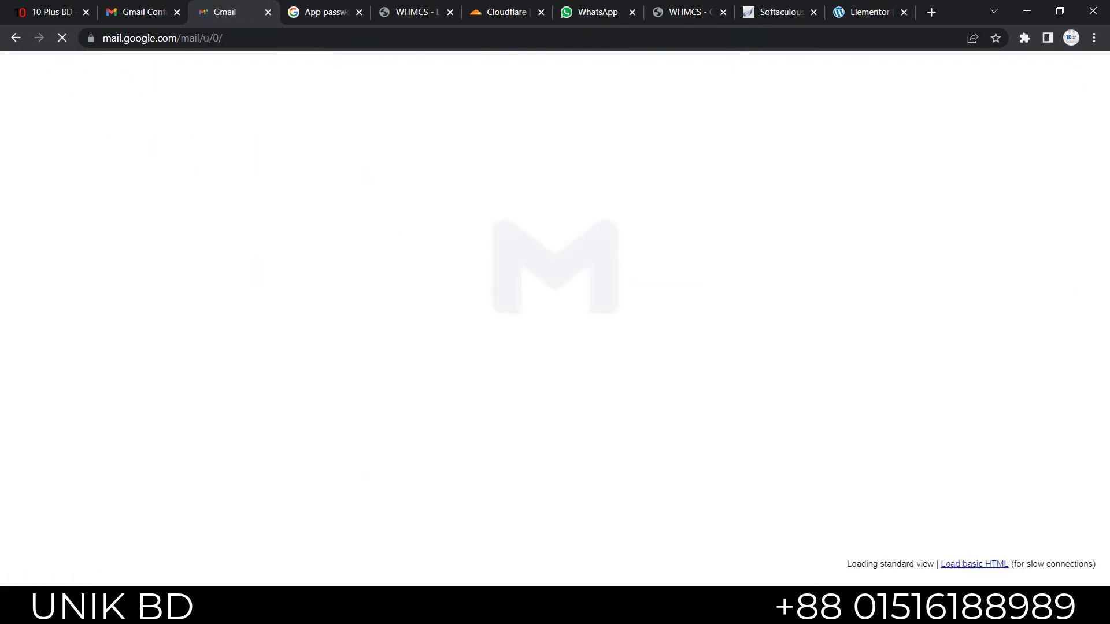
left_click(502, 606)
left_click(607, 529)
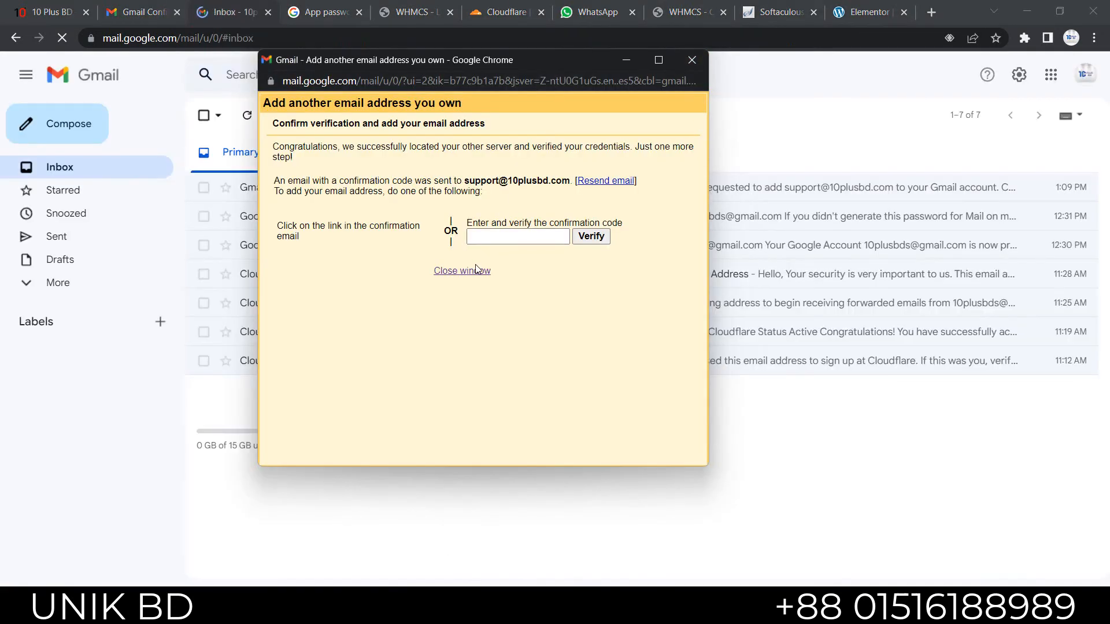
left_click(477, 271)
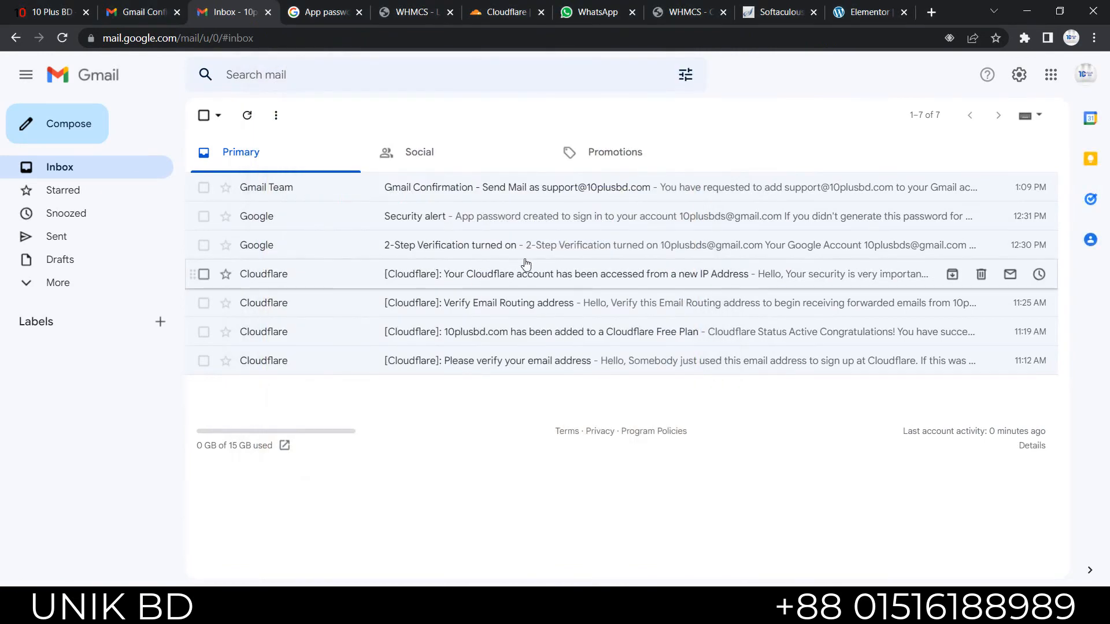
In Accounts and Import, reply from the receiving address and make the support address default
left_click(1017, 76)
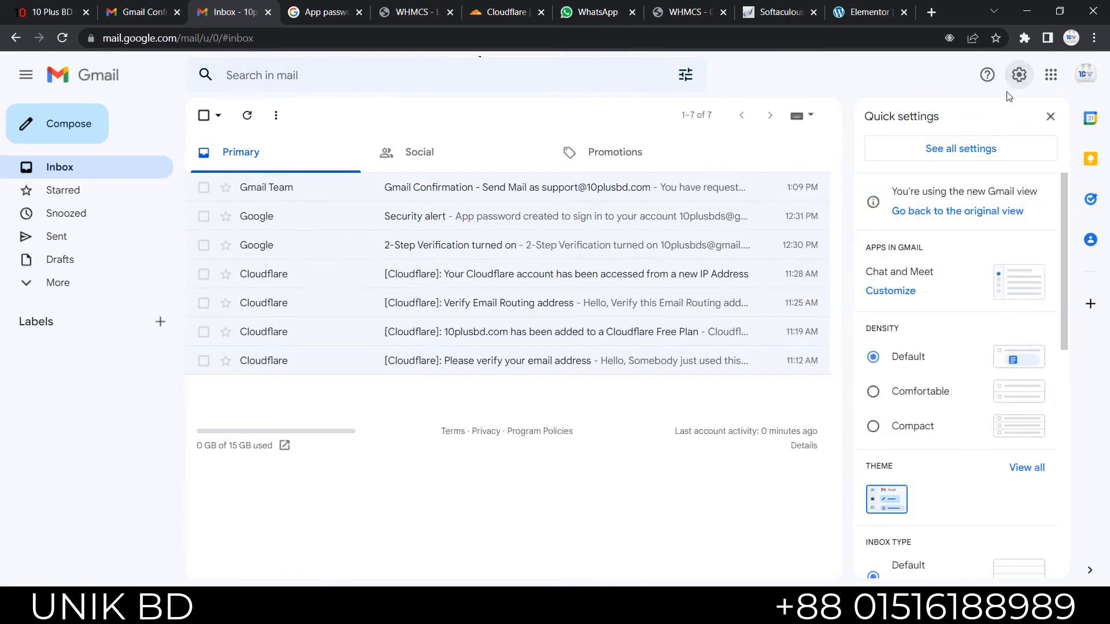
left_click(958, 151)
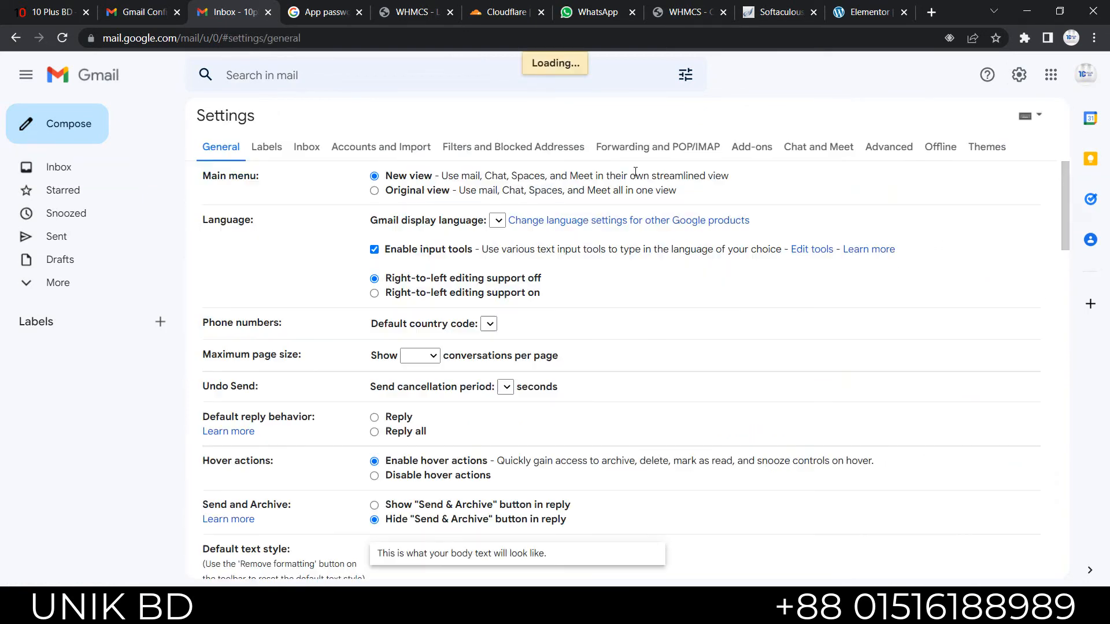
left_click(392, 151)
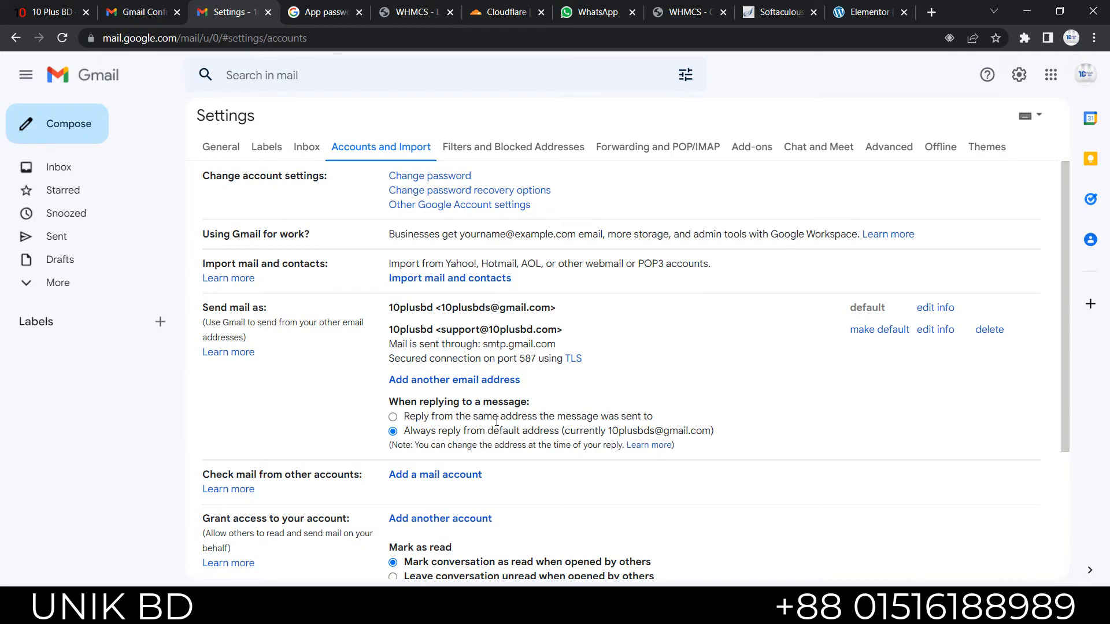
left_click(596, 417)
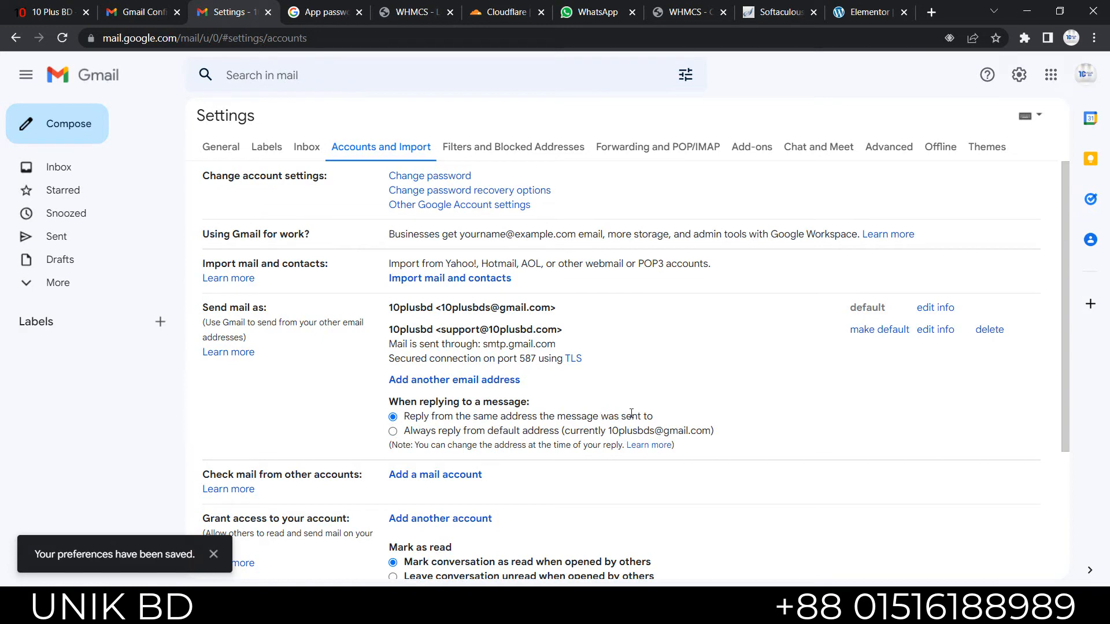
left_click(878, 331)
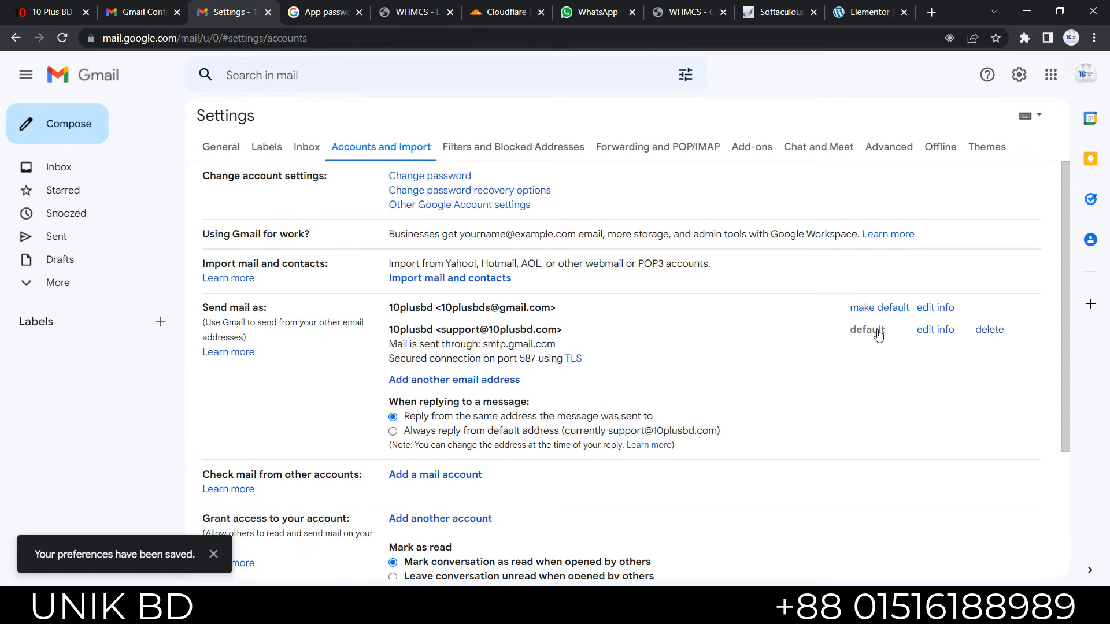
left_click(53, 167)
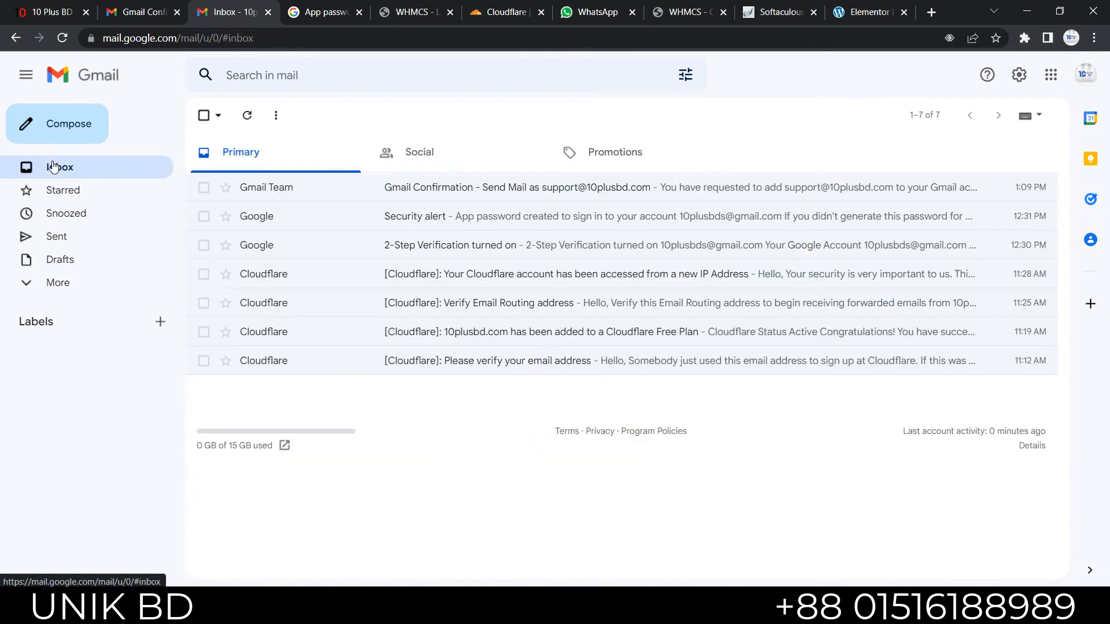
Start a new message, dismiss the signatures tip, and keep the support address as sender
left_click(99, 122)
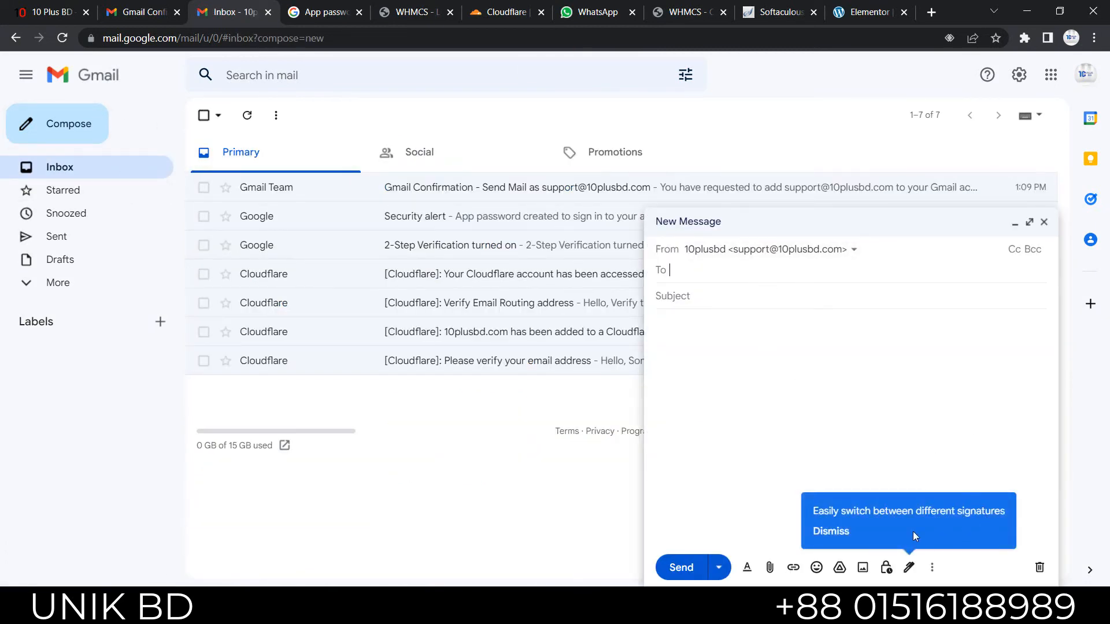
left_click(833, 531)
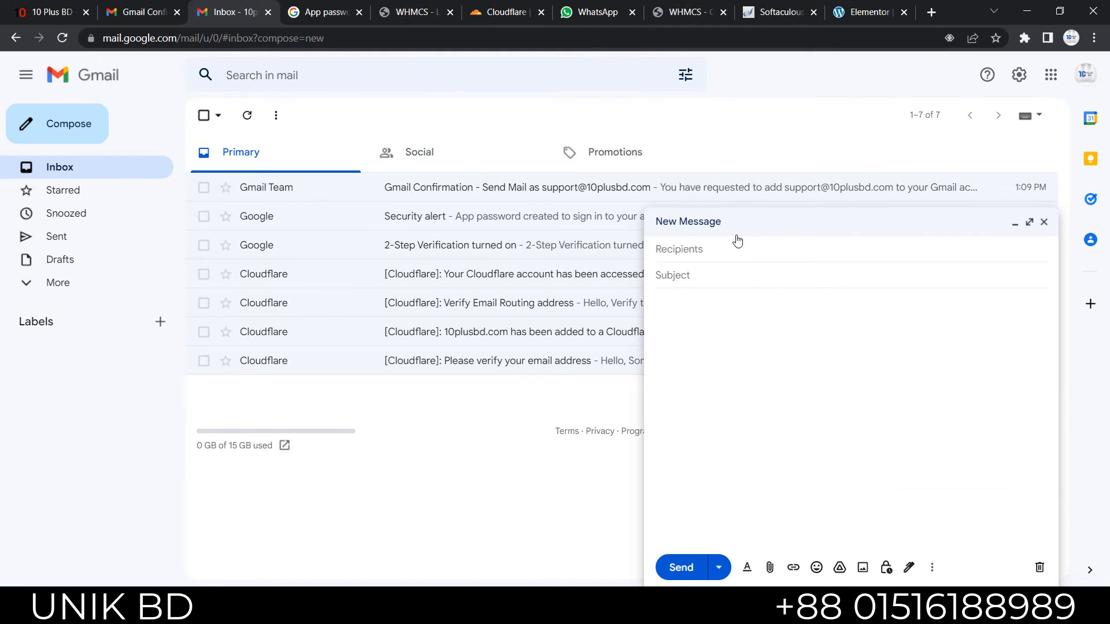
left_click(733, 253)
left_click(777, 250)
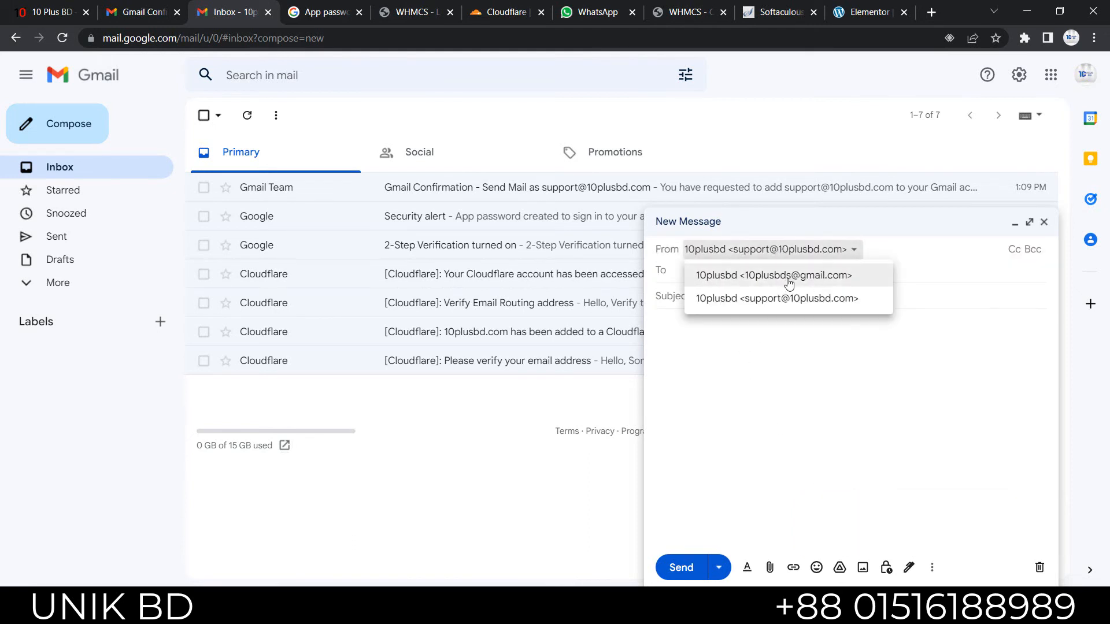
left_click(871, 359)
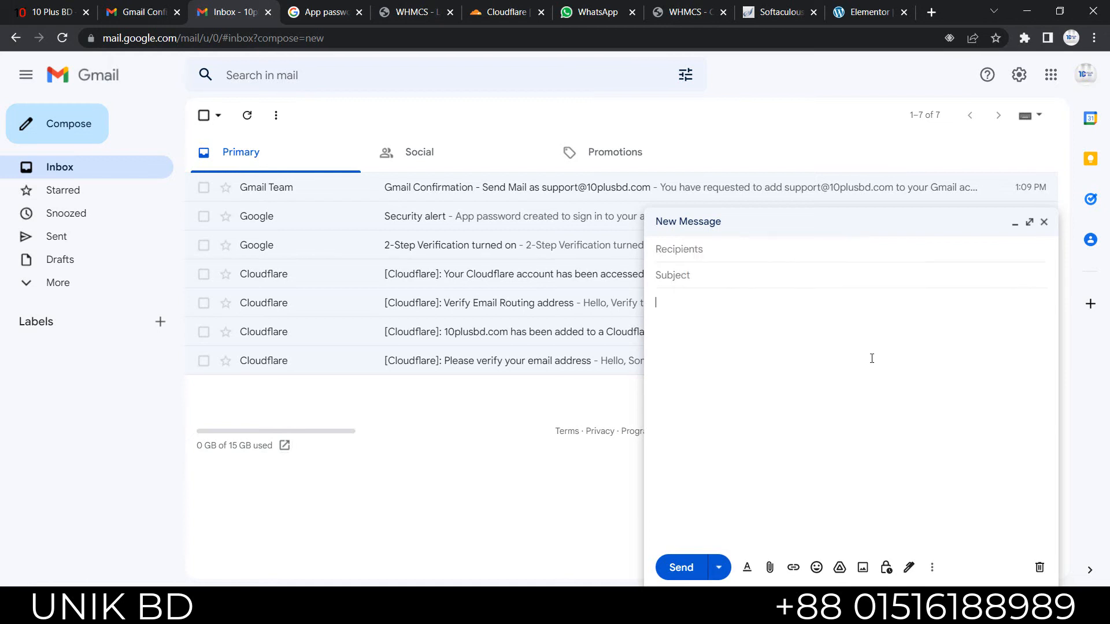
left_click(749, 249)
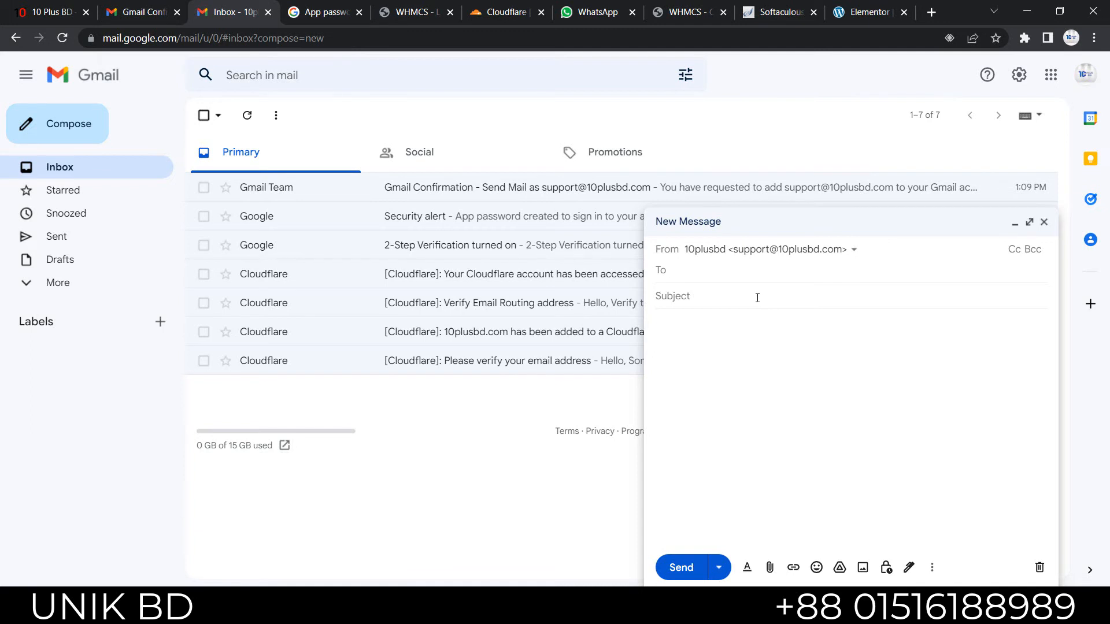
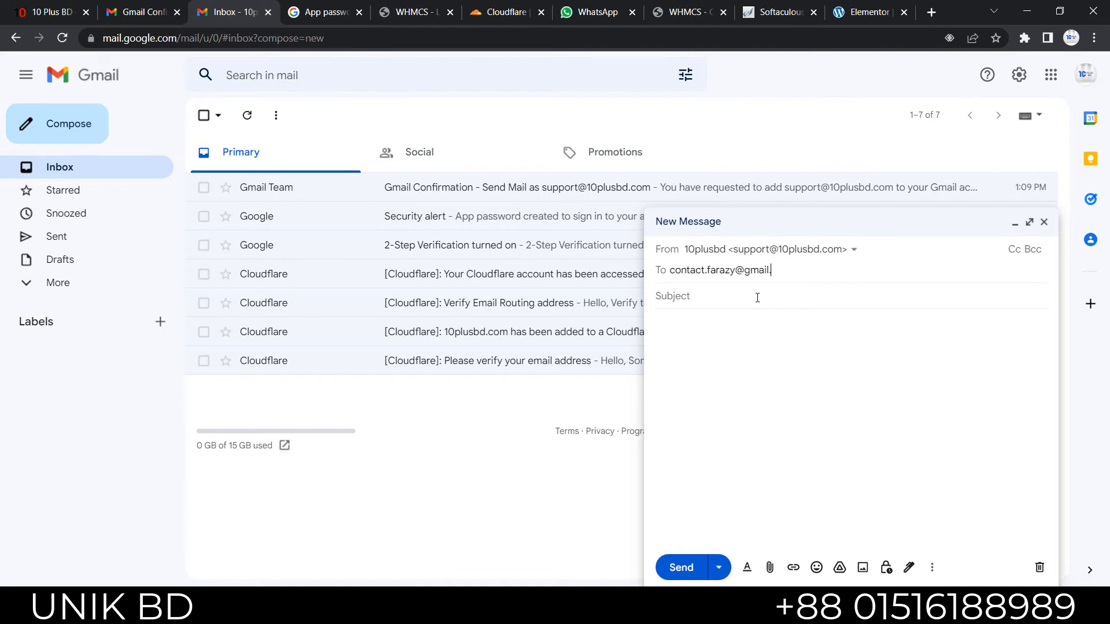
Send it to the outside recipient with subject 'Test Mail' and body 'Hi, this is just a test mail'
key("Tab")
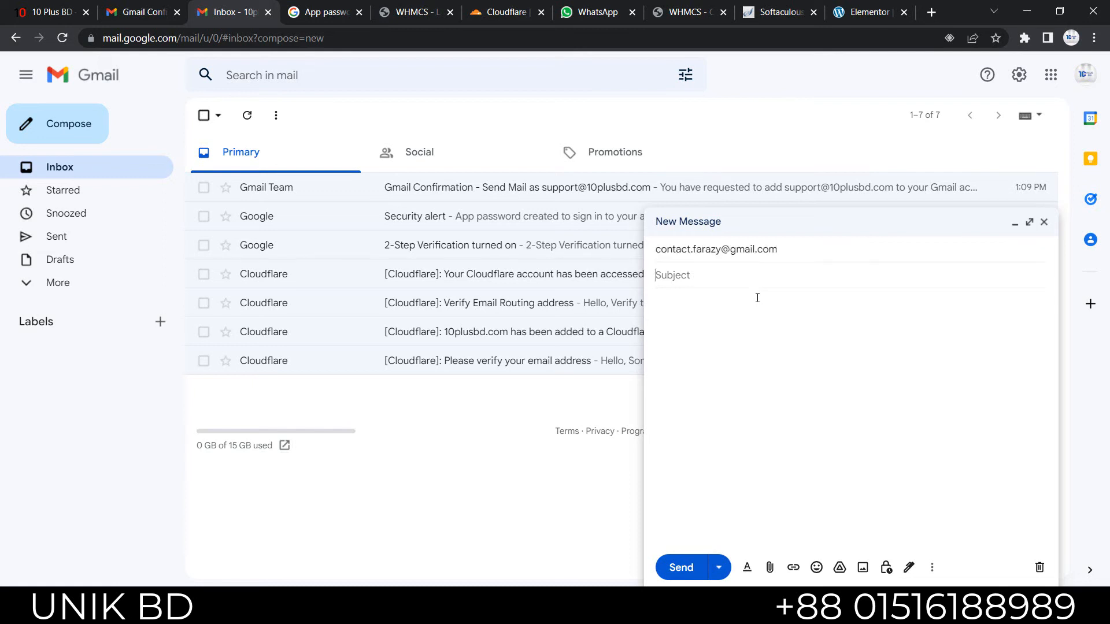
type("H")
key("BackSpace")
type("Test Mail")
key("Tab")
type("Hi")
key("Return")
type("this is just a test mai")
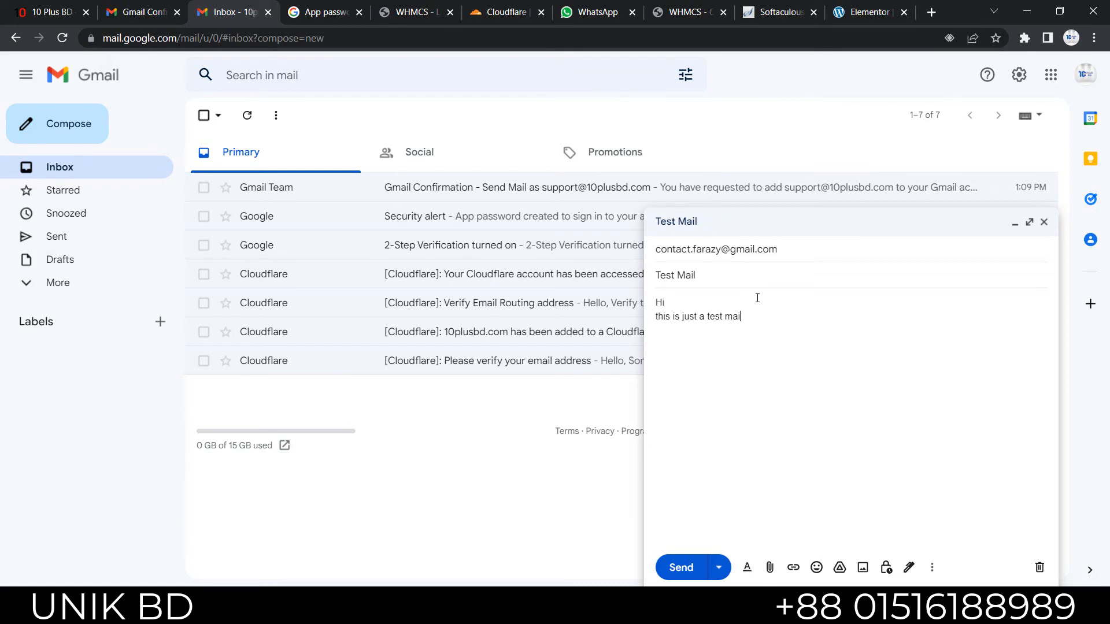
left_click(676, 567)
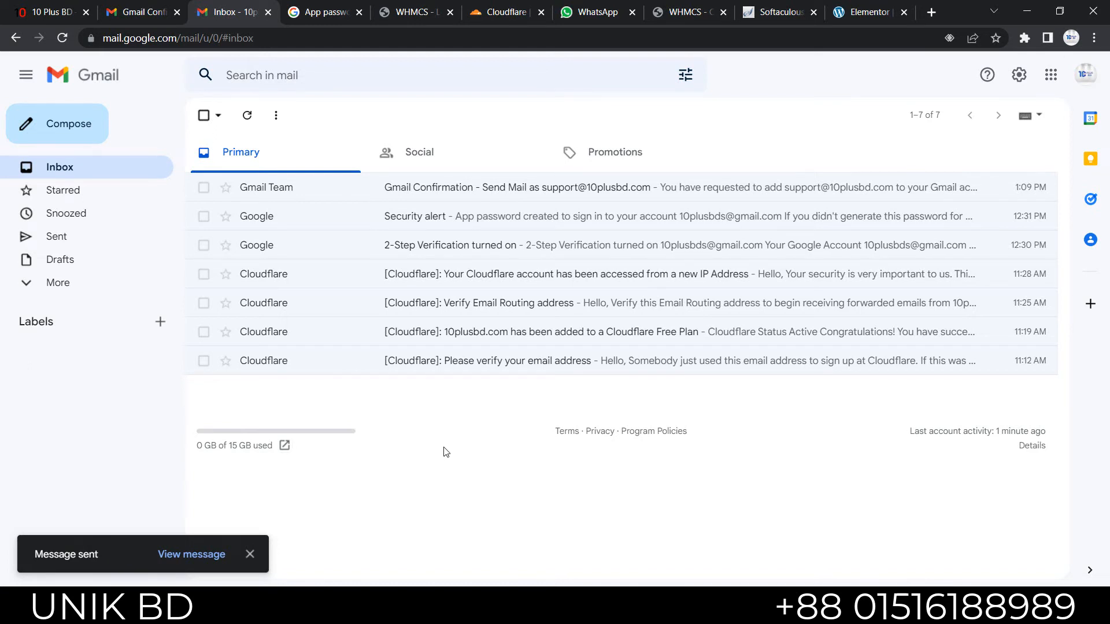
Open the sent Test Mail message and dismiss the phone notification popup
left_click(86, 238)
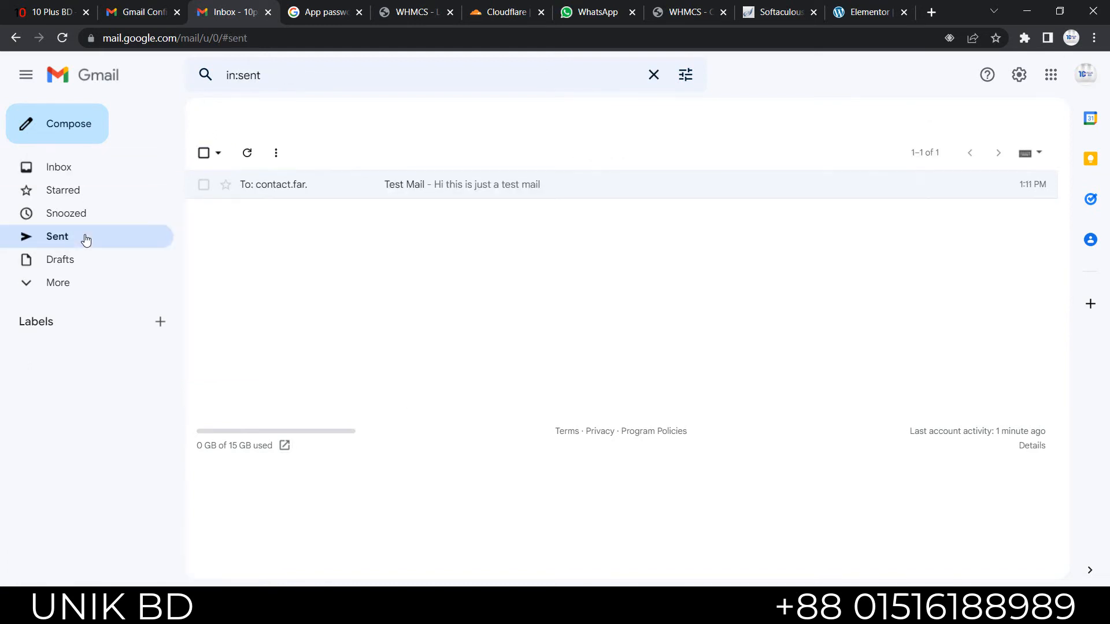
left_click(589, 191)
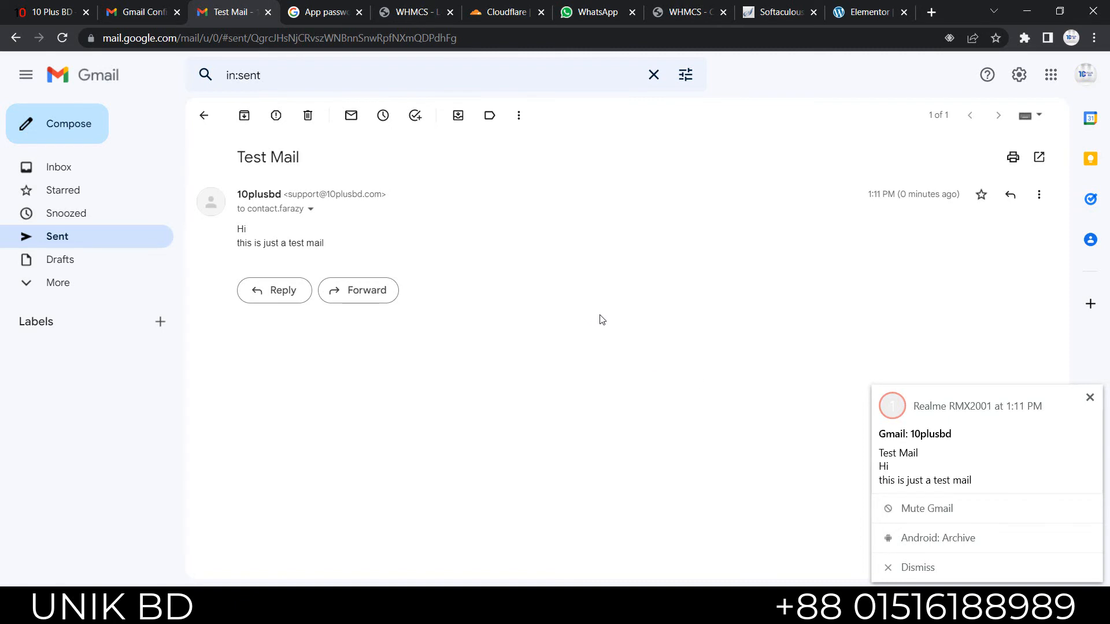
left_click(940, 572)
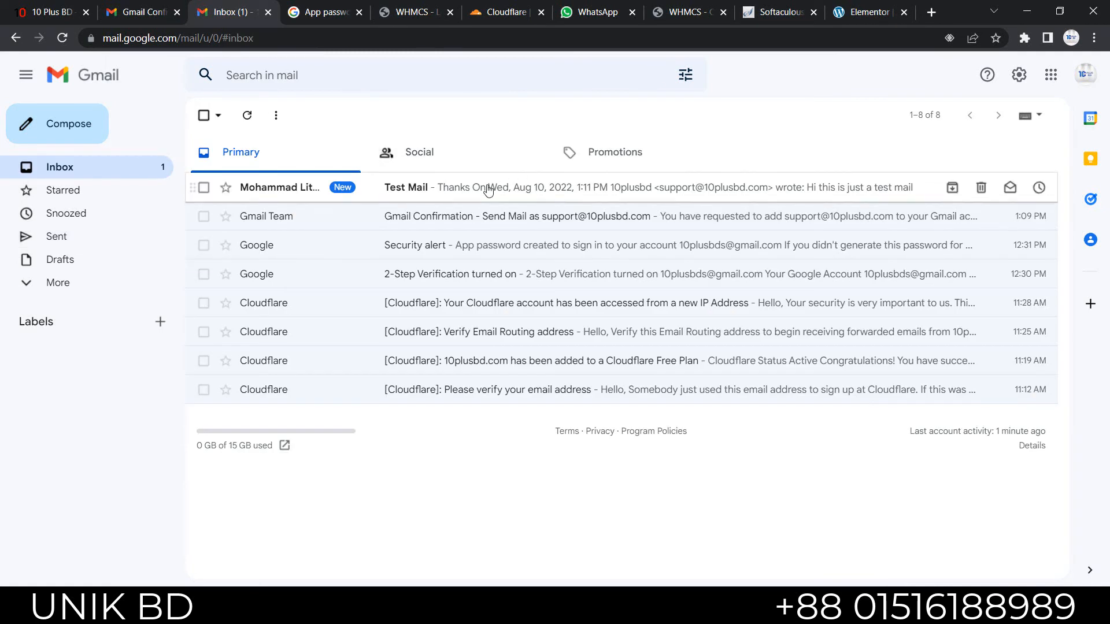
Verify the reply was addressed to the support address, then close the Test Mail and App passwords tabs
left_click(489, 191)
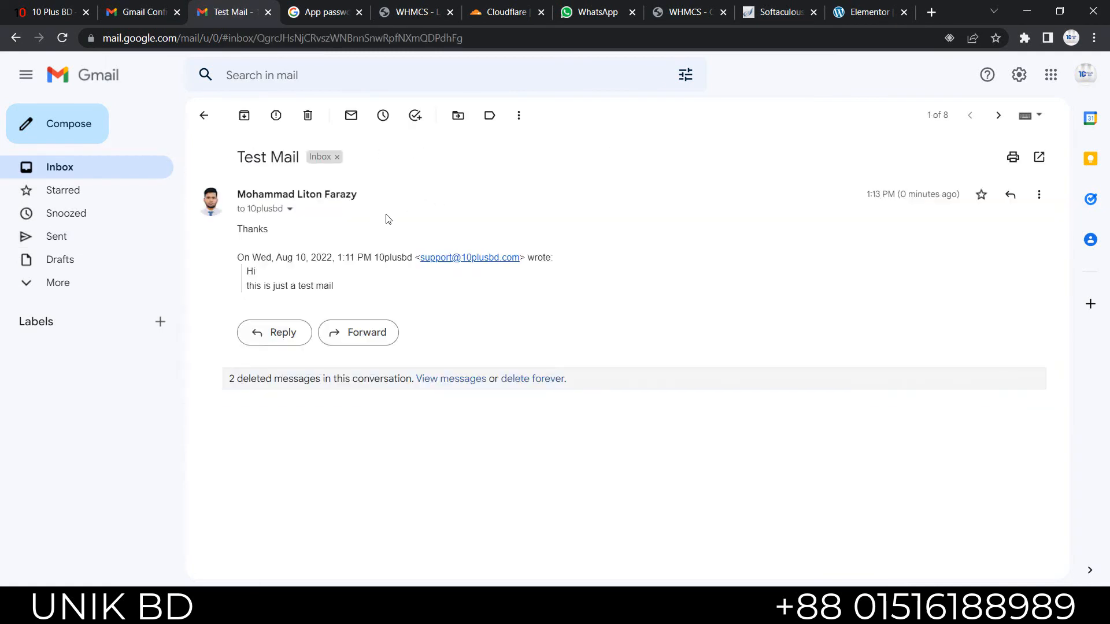
left_click(289, 210)
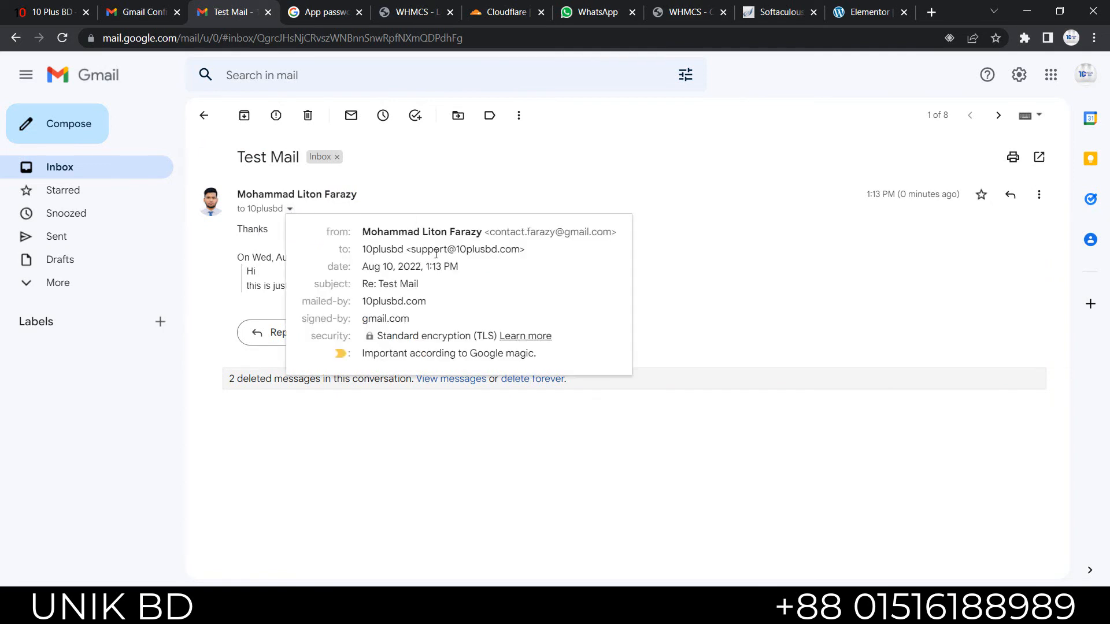
left_click_drag(510, 228, 634, 237)
left_click(723, 246)
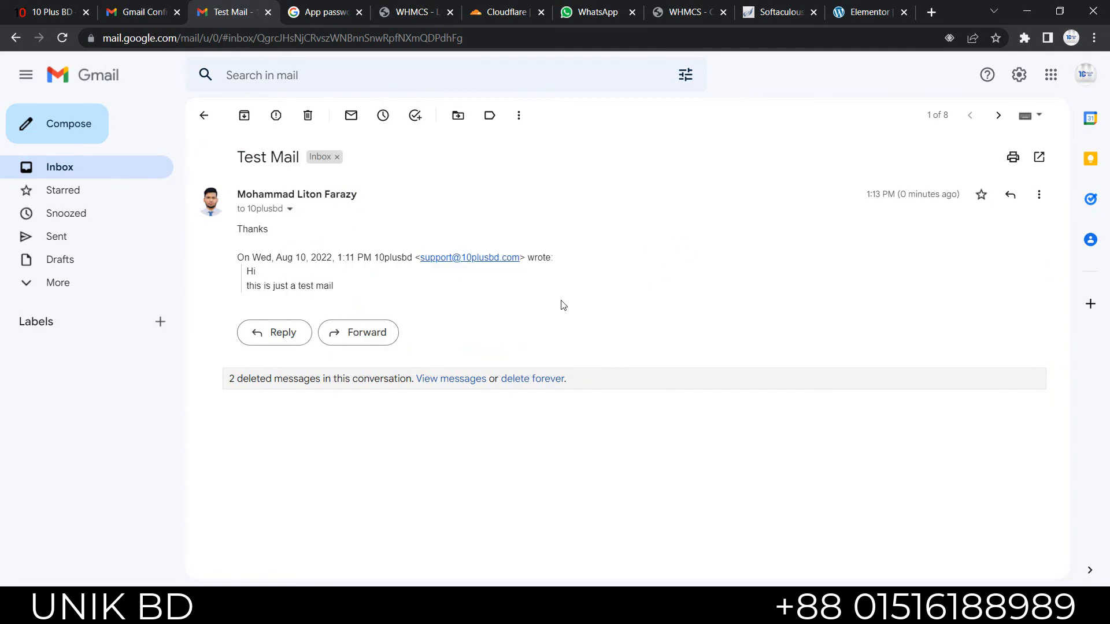
left_click(268, 12)
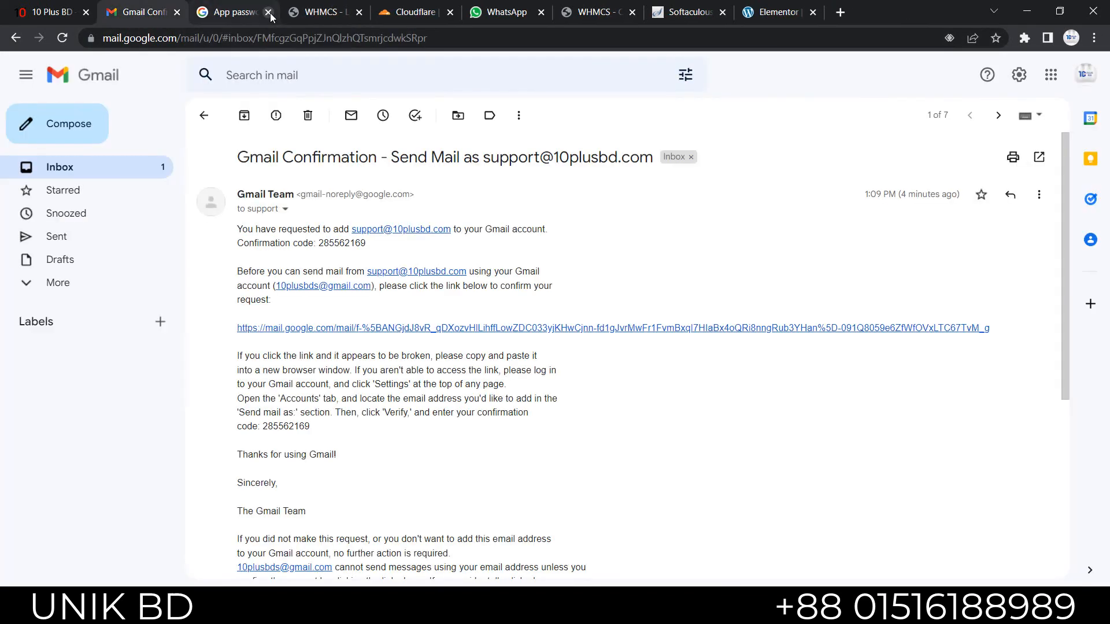
left_click(270, 17)
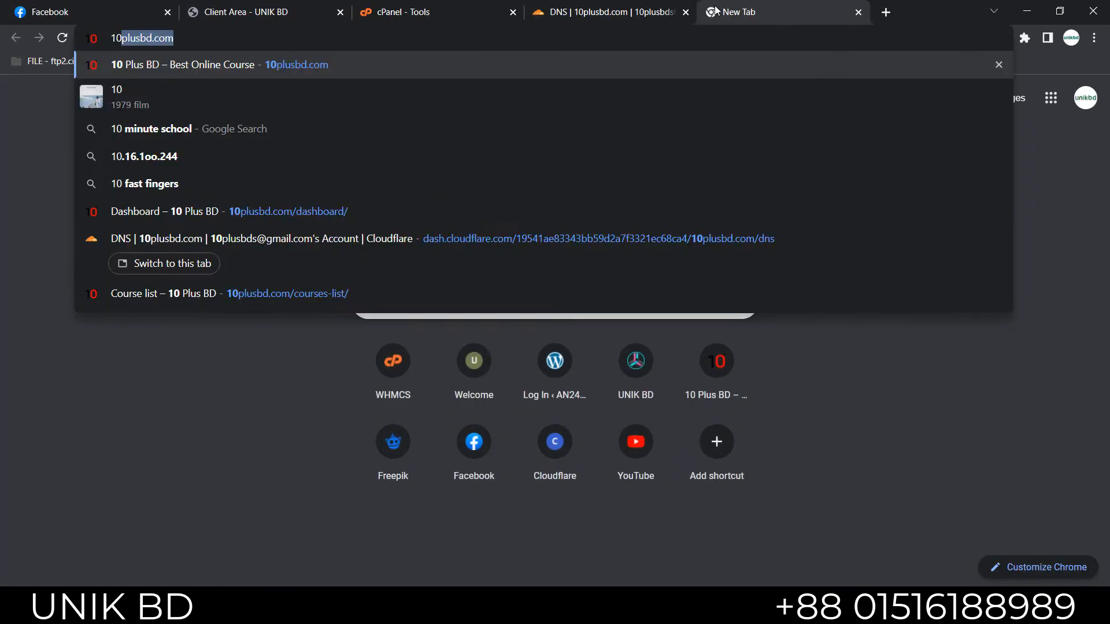
Reload 10plusbd.com in the other Chrome window; it still fails with a DNS error
key("Return")
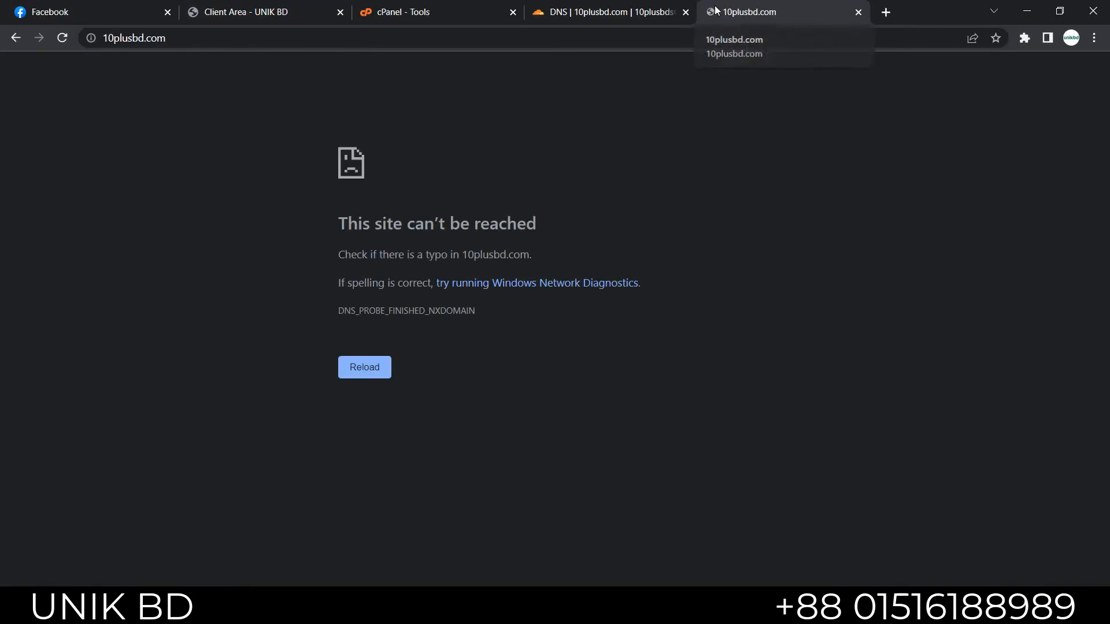
left_click(269, 36)
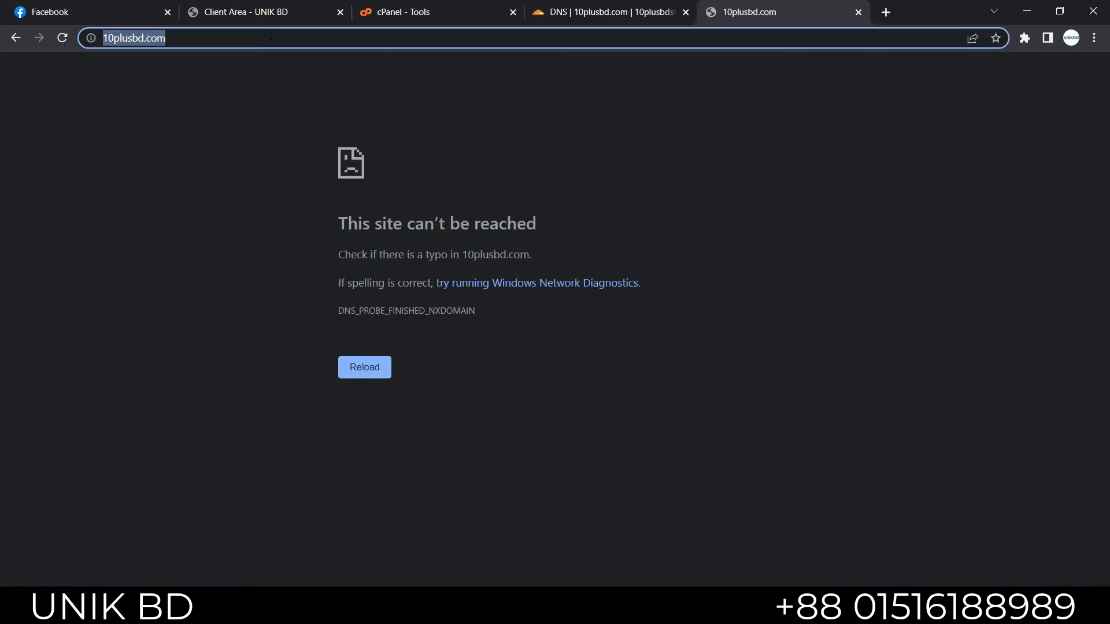
left_click(764, 163)
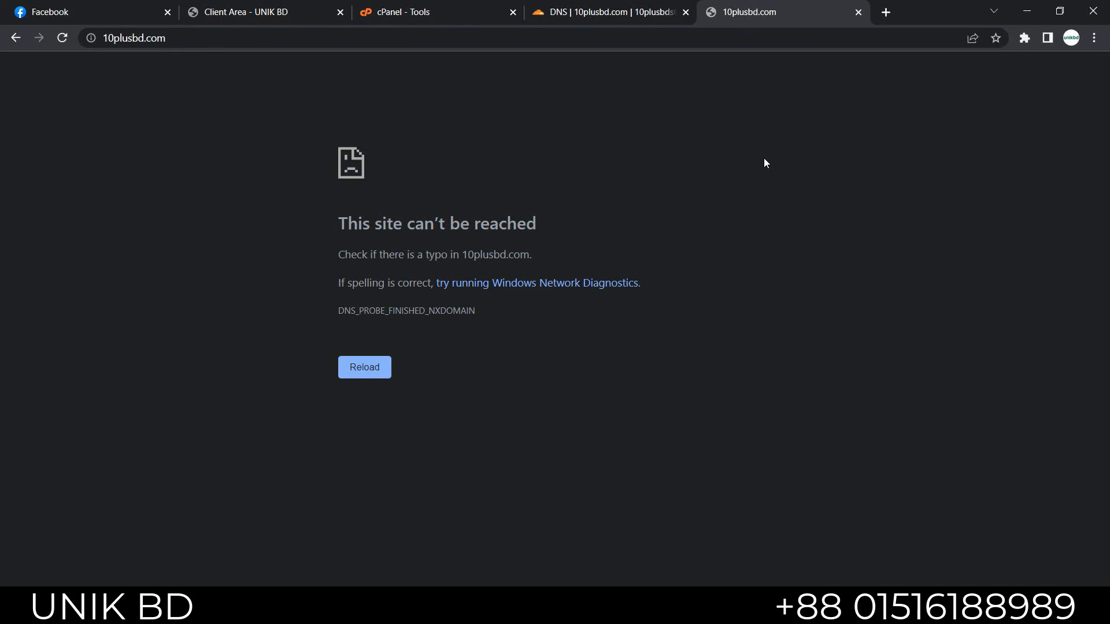
key("F5")
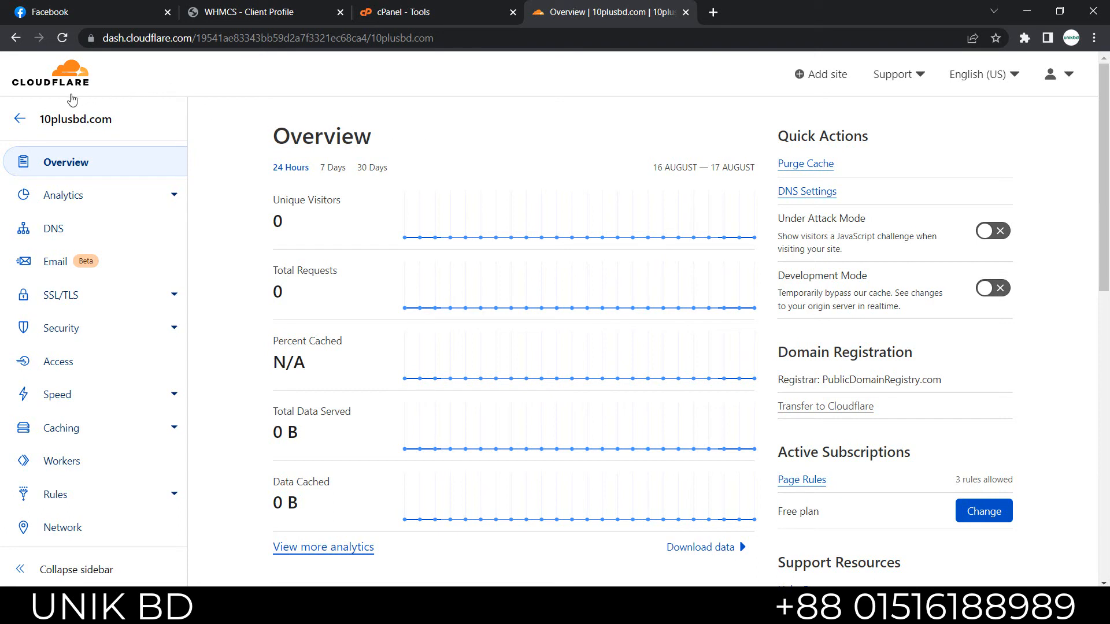
On the 10plusbd.com DNS page, draft a new A record named @
left_click(53, 230)
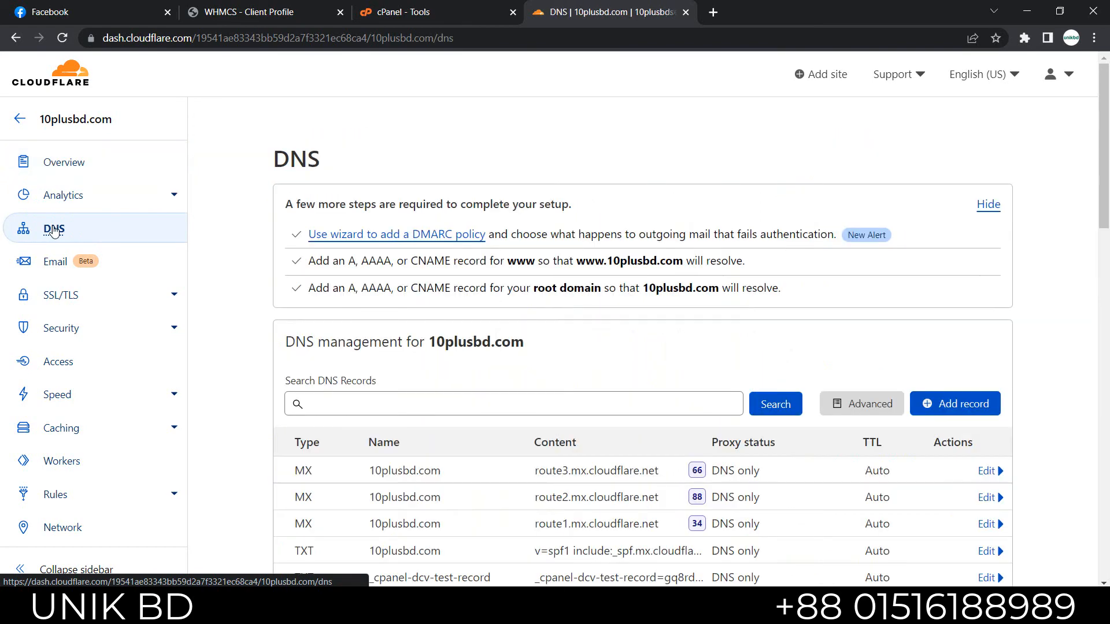
scroll(373, 224, "down", 3)
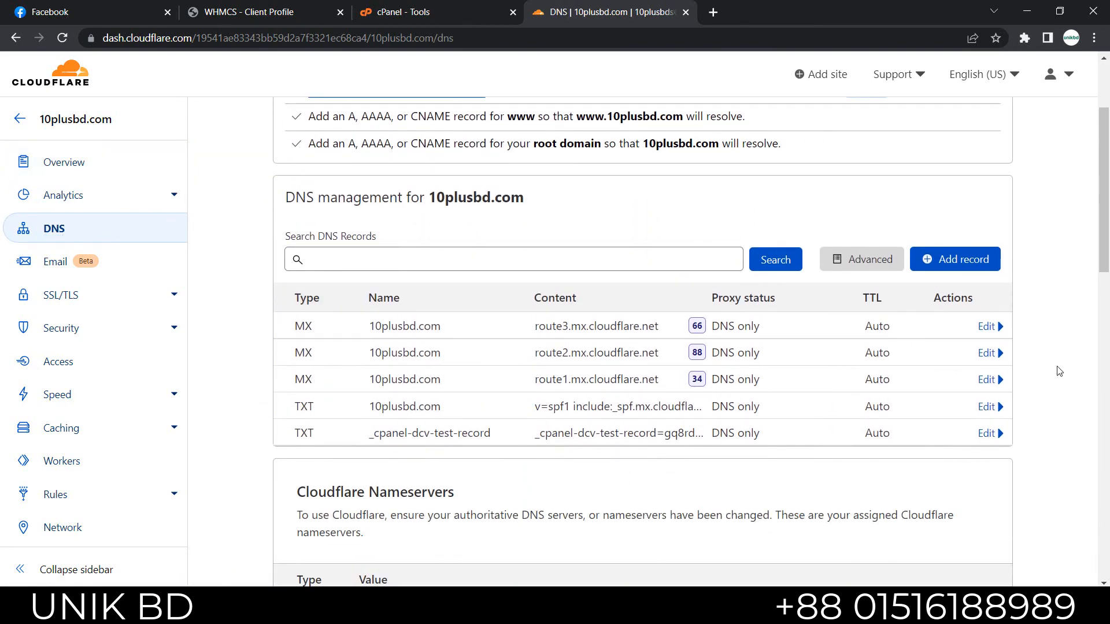
scroll(1059, 370, "up", 1)
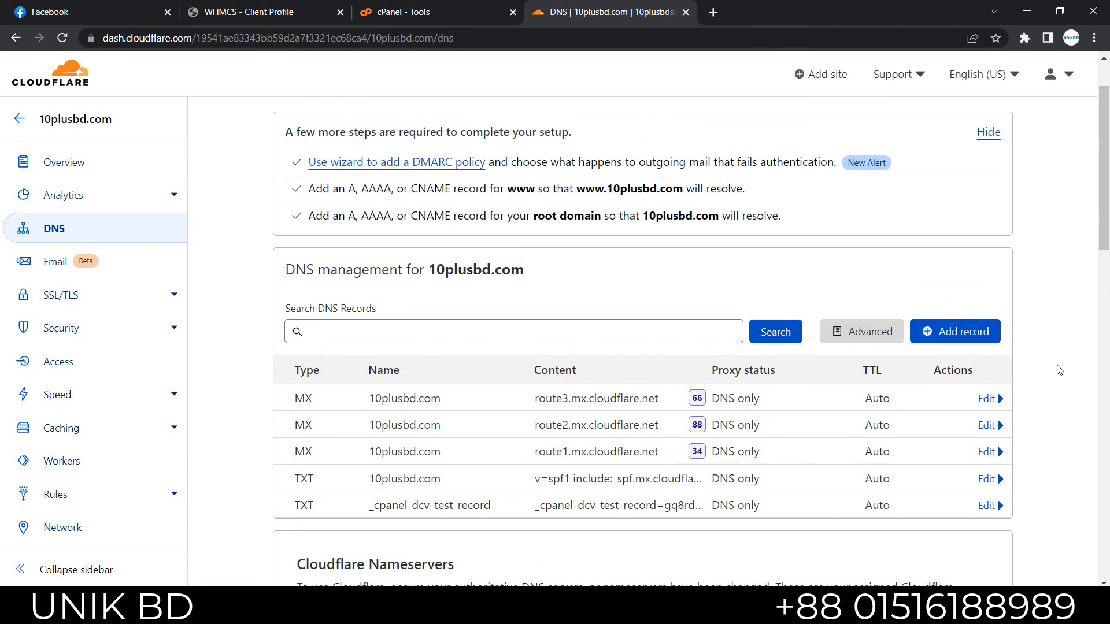
left_click(954, 341)
left_click(423, 412)
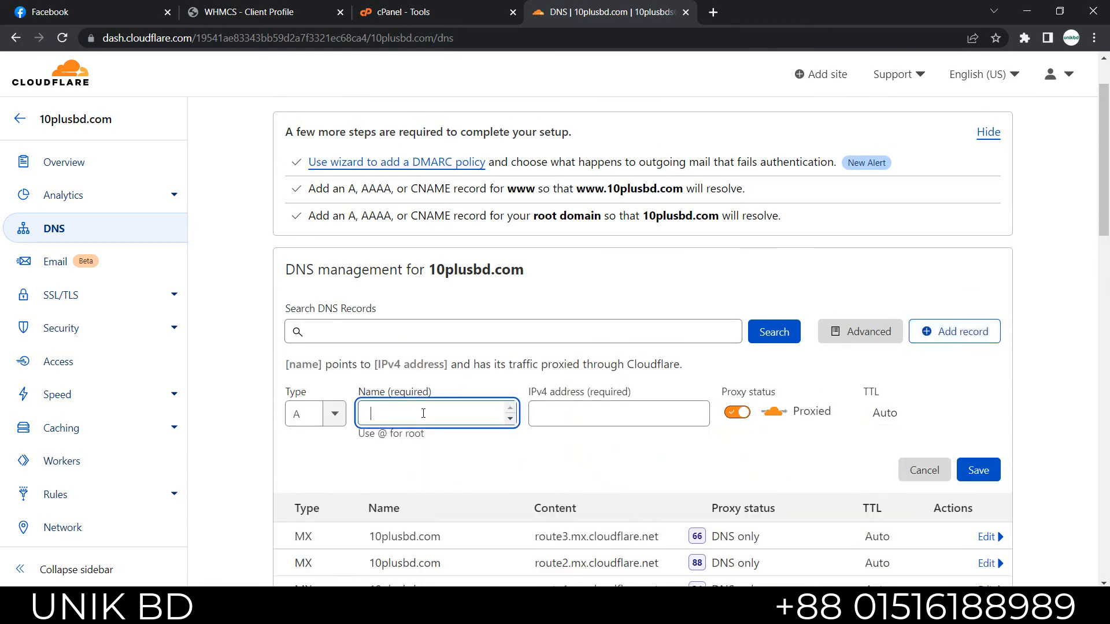
type("@")
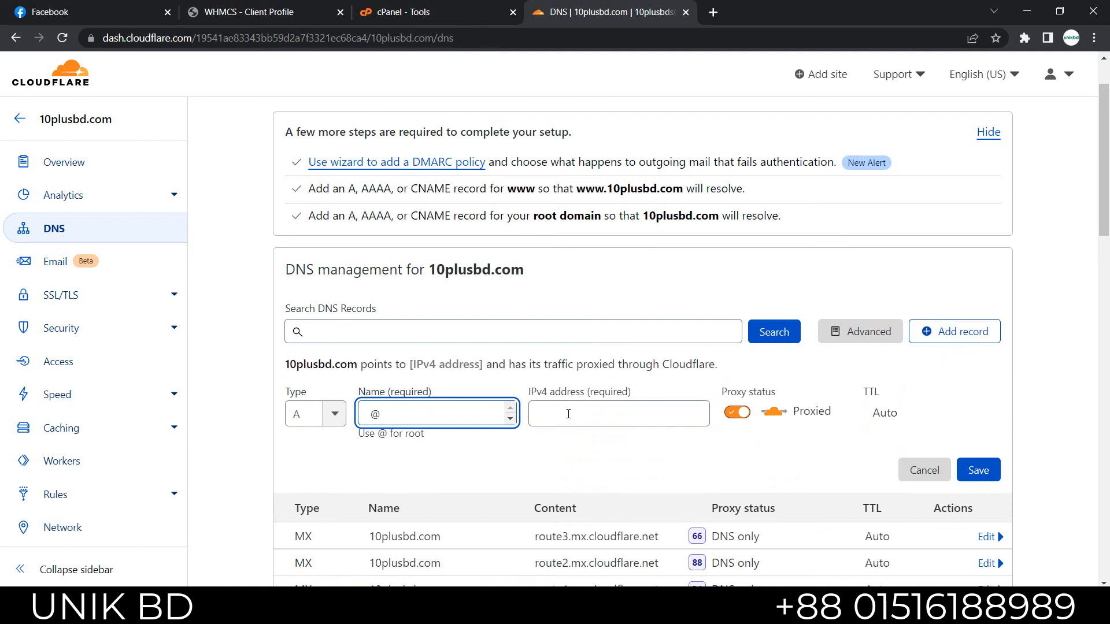
left_click(572, 414)
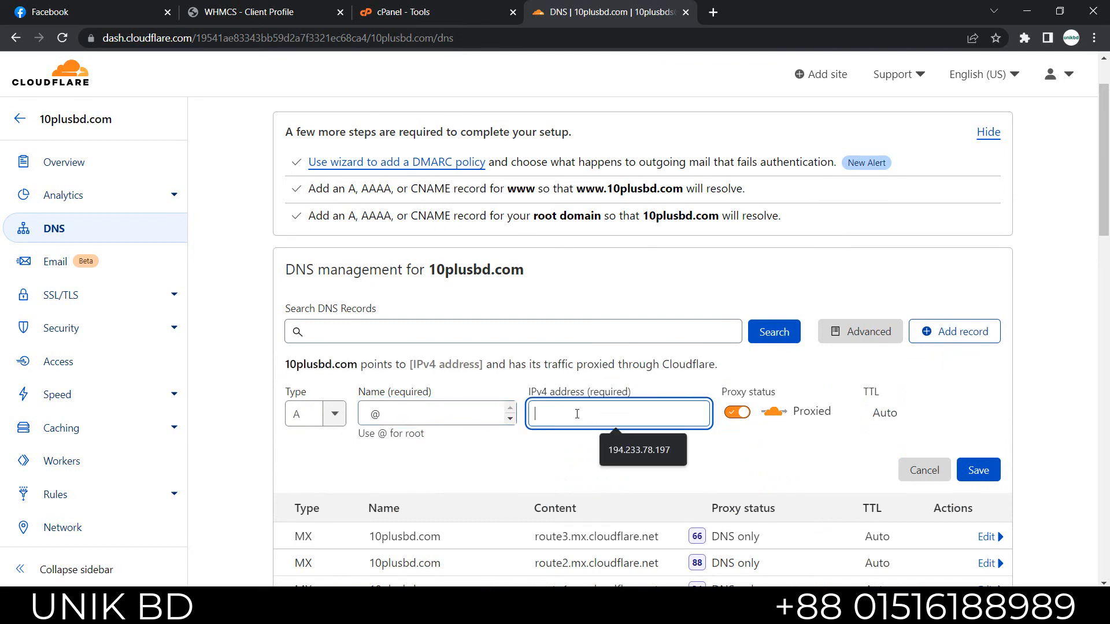
left_click(541, 477)
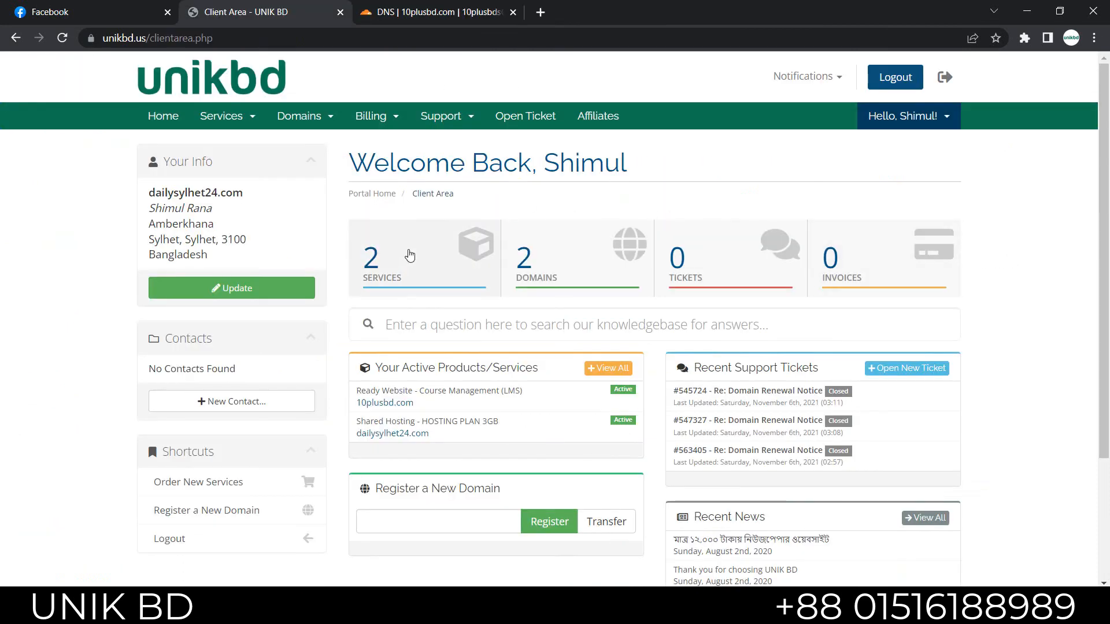
Open the Course Management (LMS) service and log in to its cPanel
left_click(410, 255)
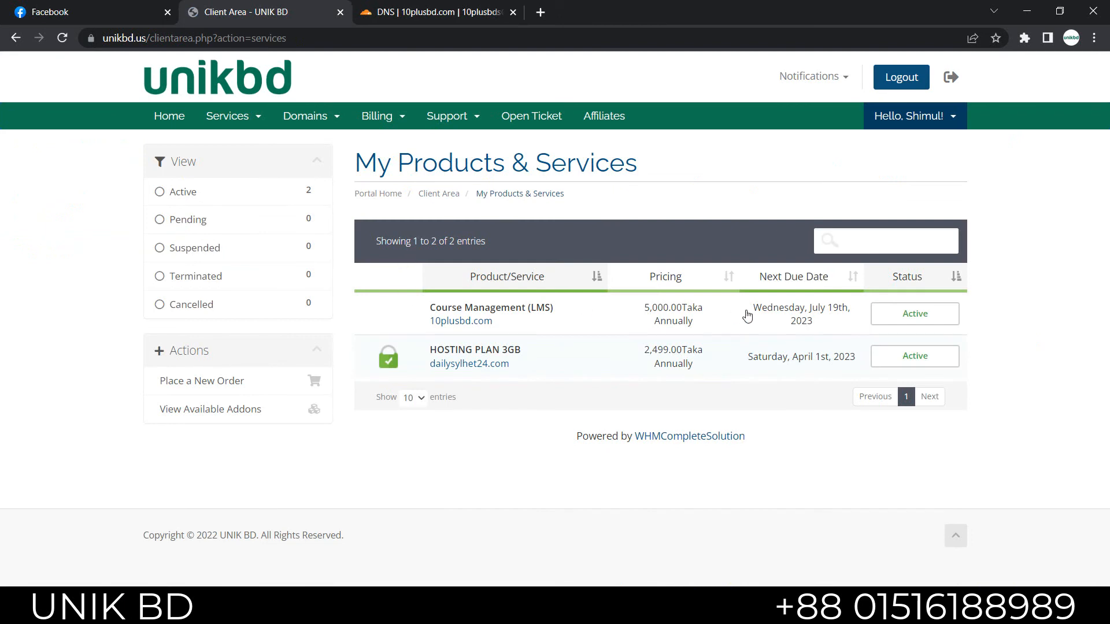
left_click(585, 314)
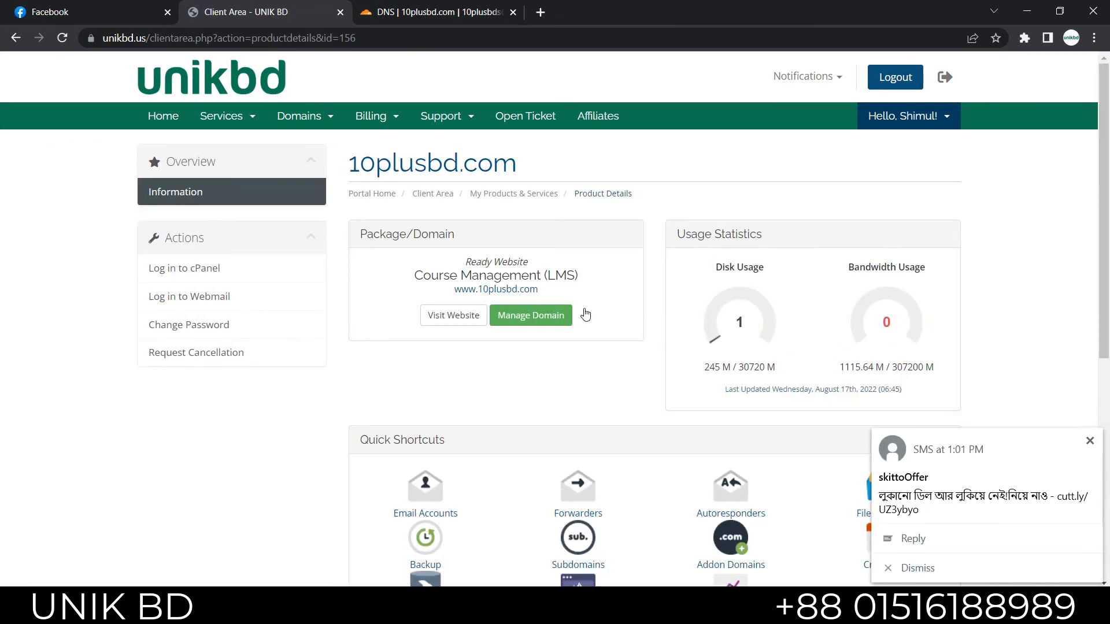
left_click(1090, 440)
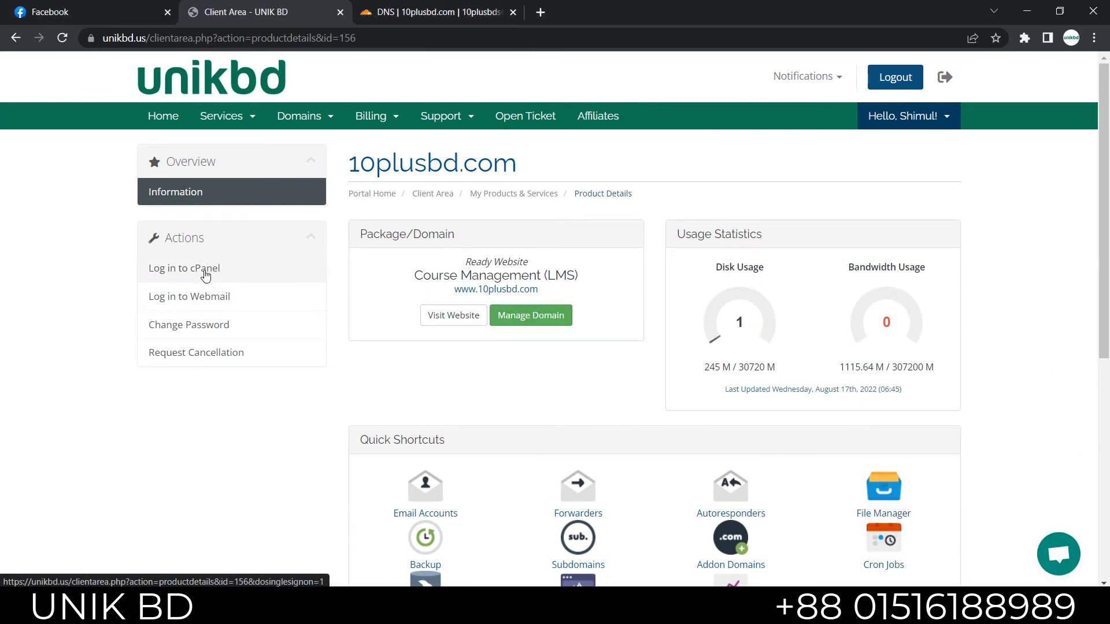
scroll(207, 274, "down", 6)
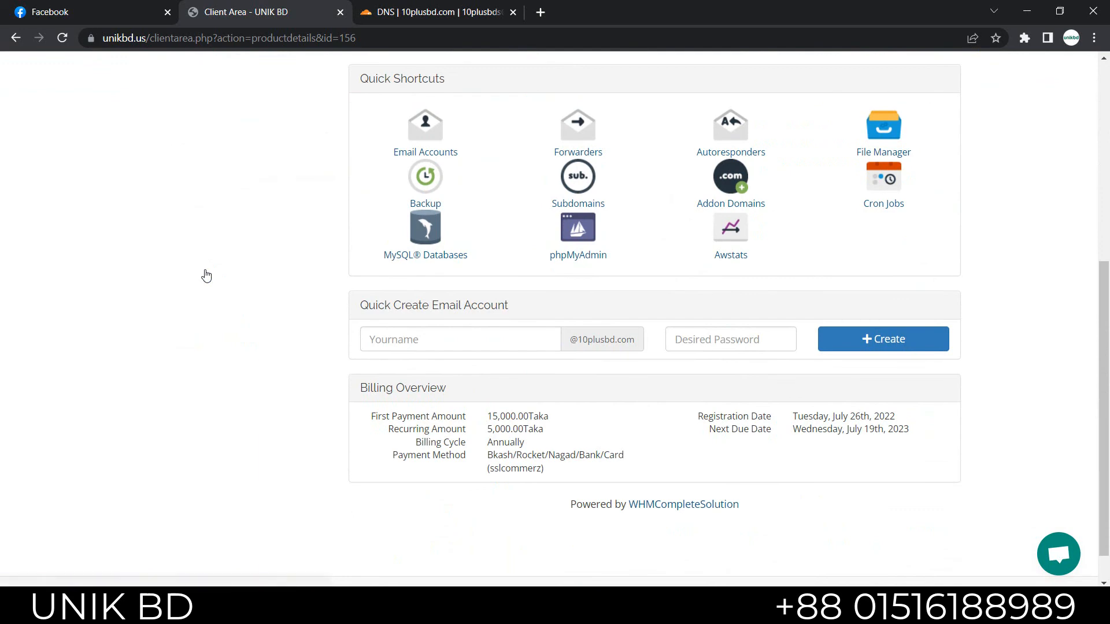
scroll(207, 274, "up", 4)
scroll(207, 274, "up", 2)
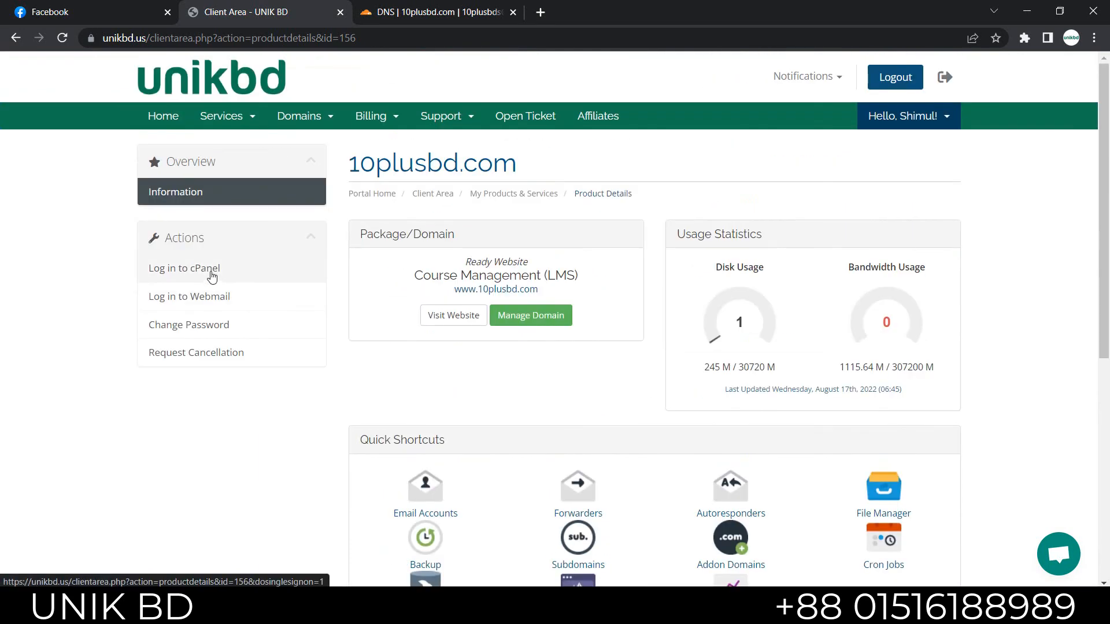
left_click(186, 269)
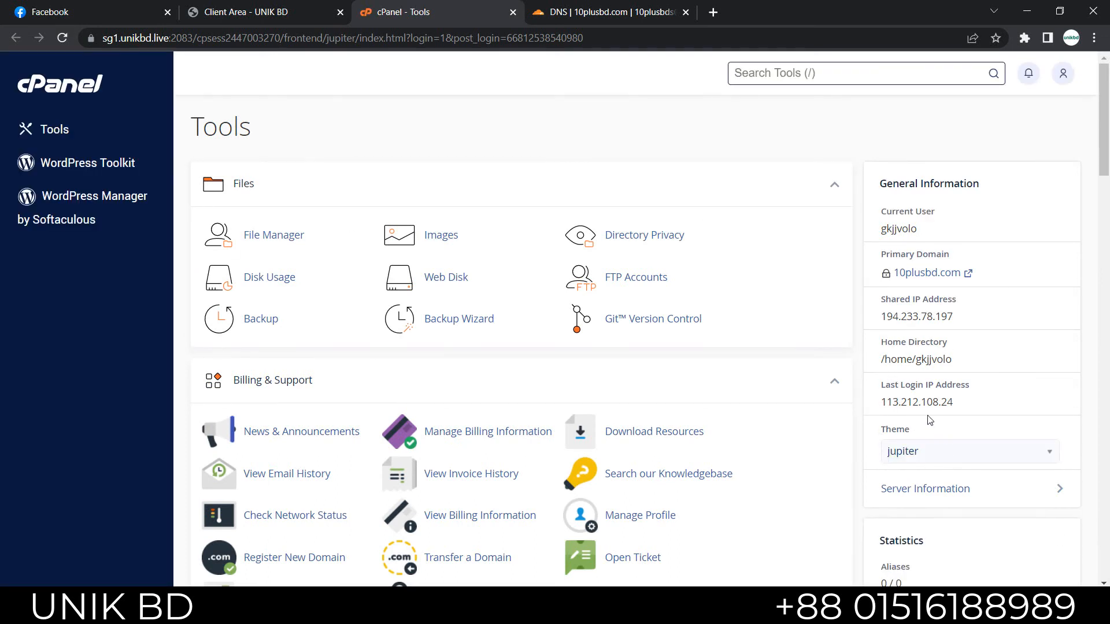
Copy the shared IP address 194.233.78.197 from cPanel
left_click_drag(877, 304, 959, 301)
double_click(909, 316)
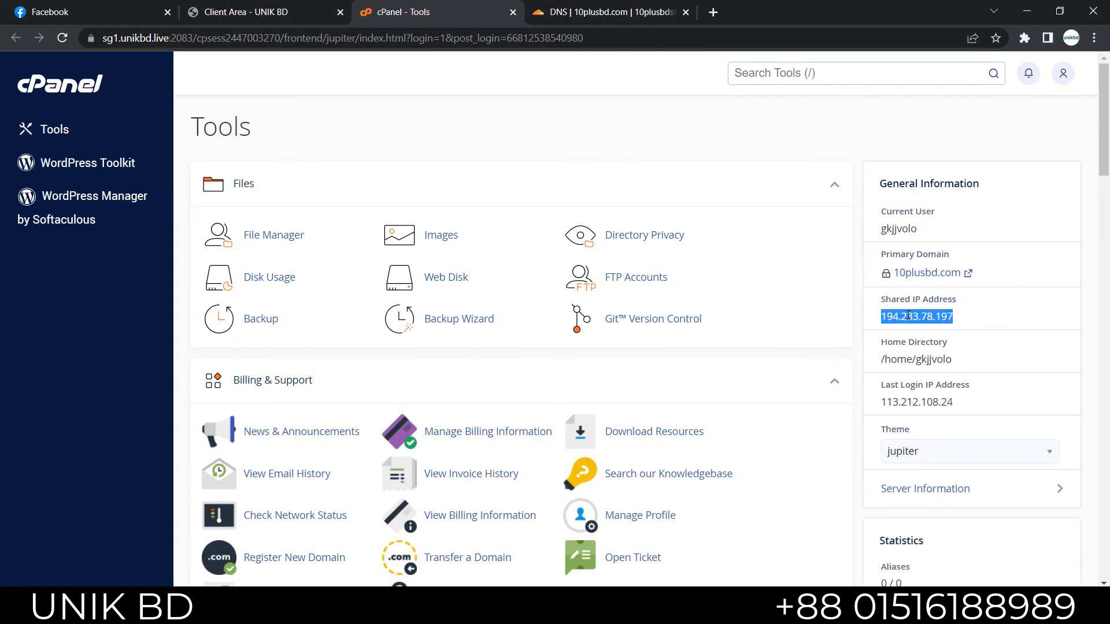
right_click(909, 316)
left_click(929, 325)
Save the root @ A record pointing to 194.233.78.197, DNS only
left_click(614, 19)
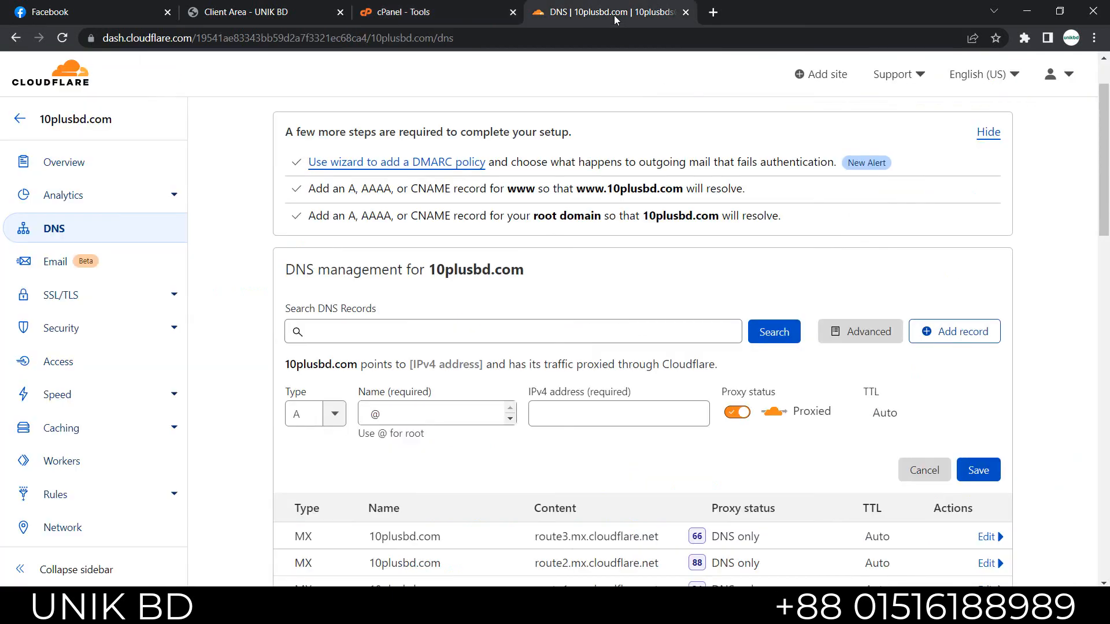
left_click(573, 420)
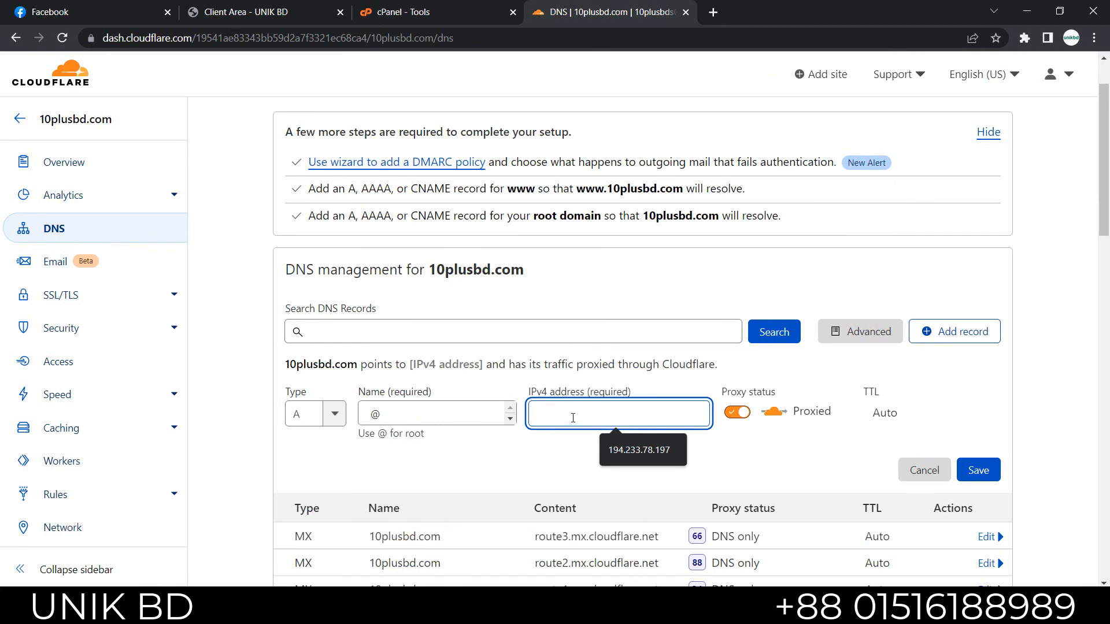
key("ctrl+v")
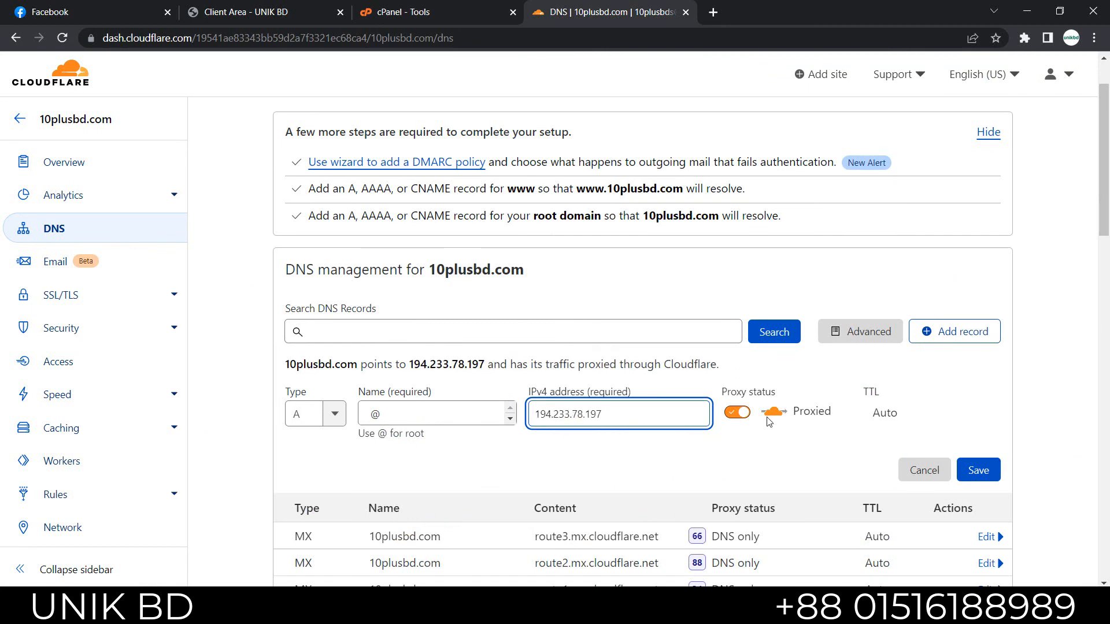
left_click(738, 413)
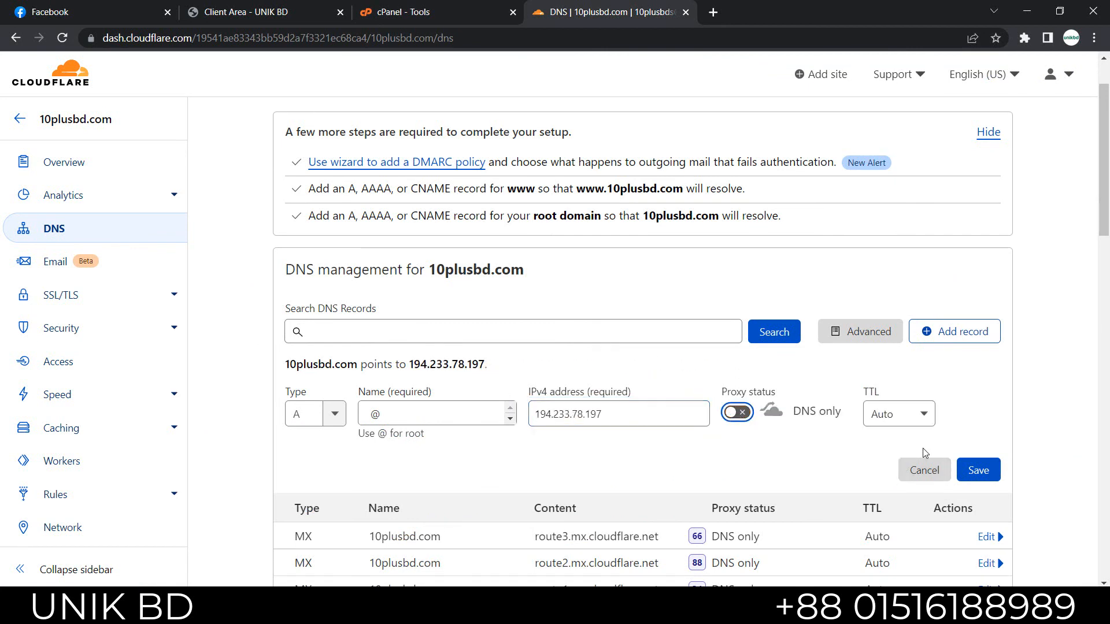
left_click(973, 471)
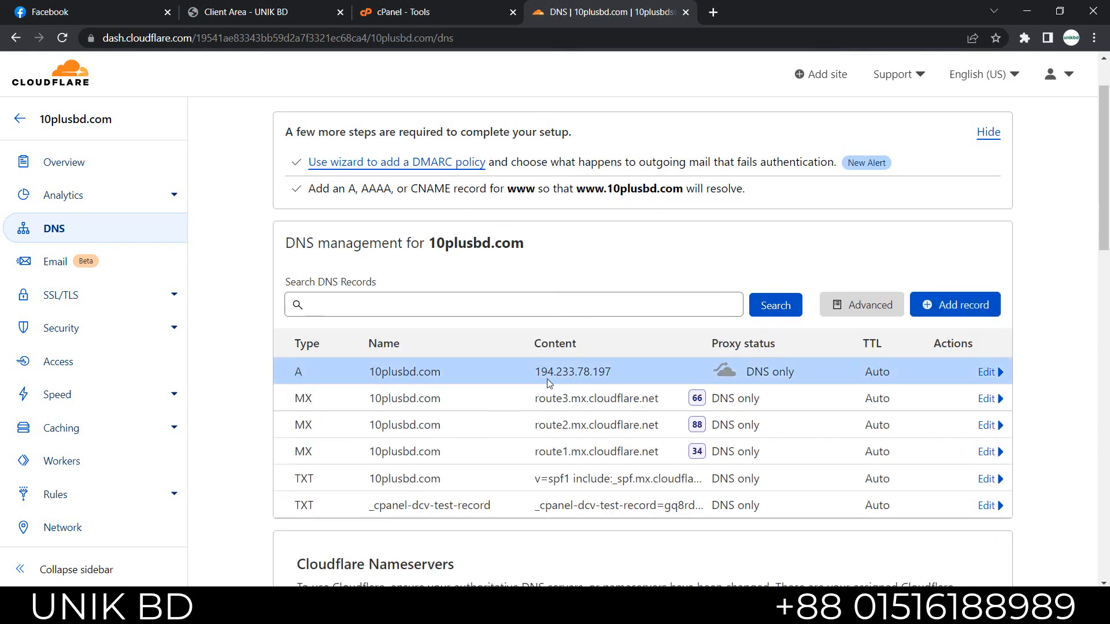
Add and save a www A record pointing to 194.233.78.197, DNS only
left_click(944, 311)
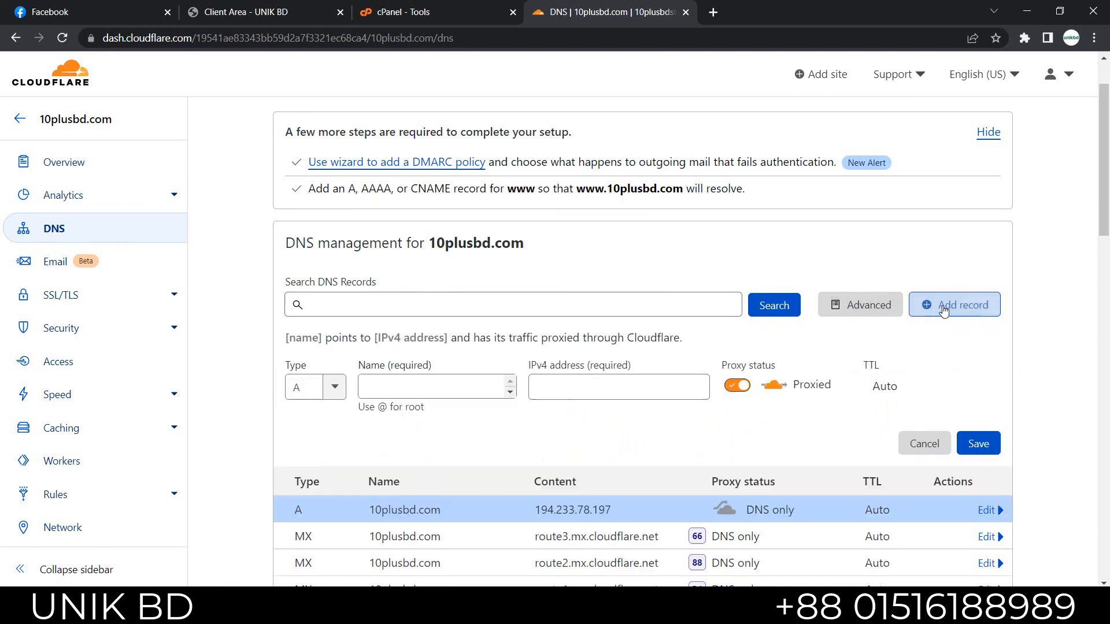
left_click(421, 386)
type("w")
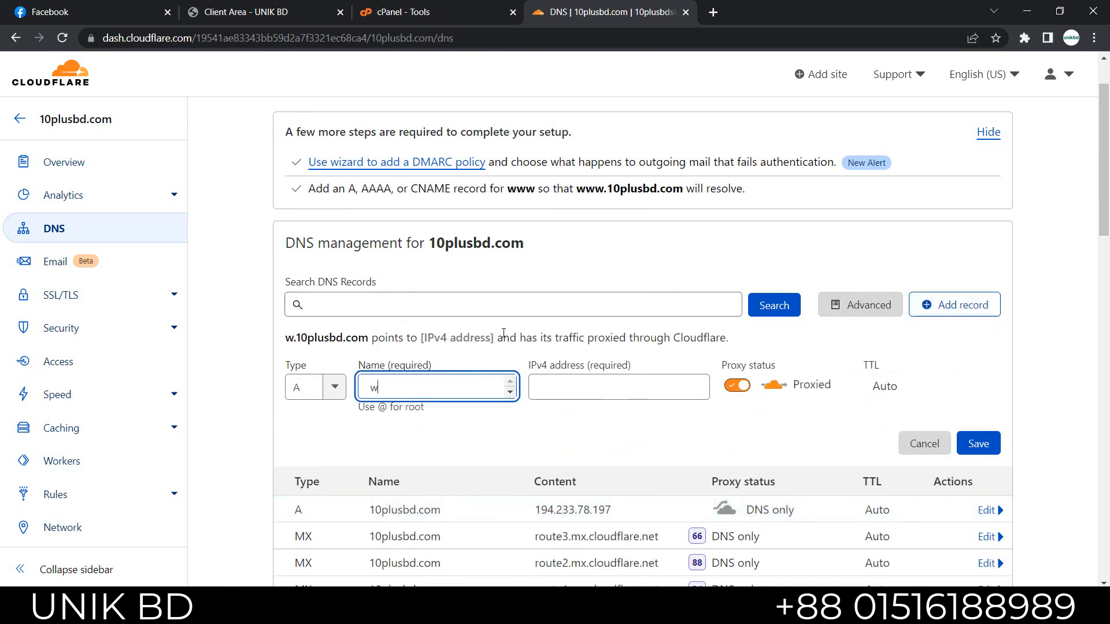
type("ww")
left_click(608, 381)
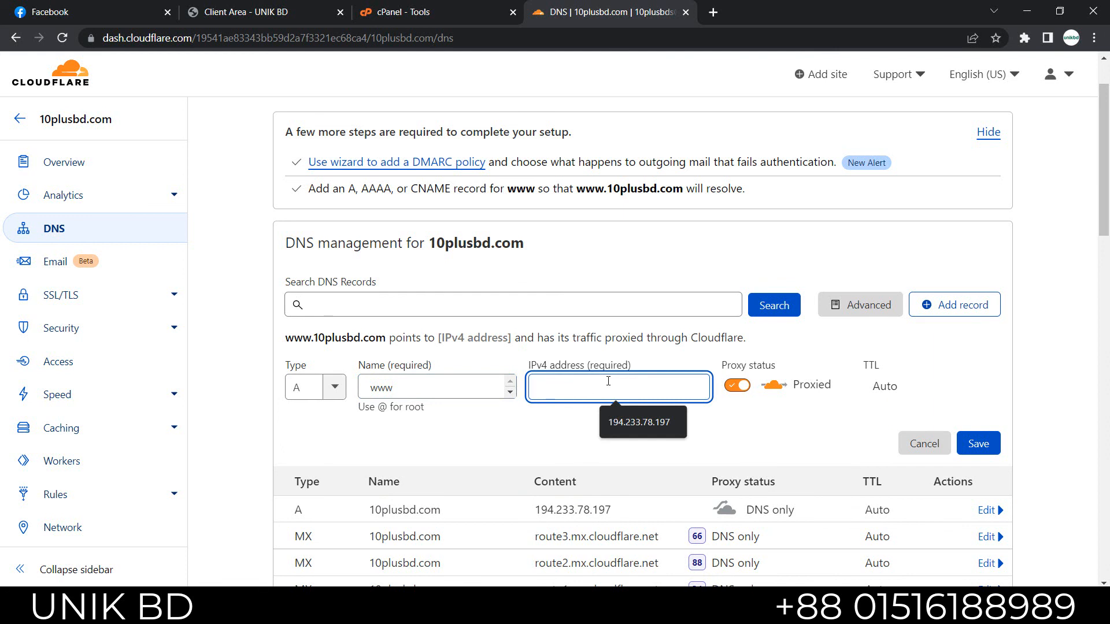
left_click(608, 422)
left_click(732, 386)
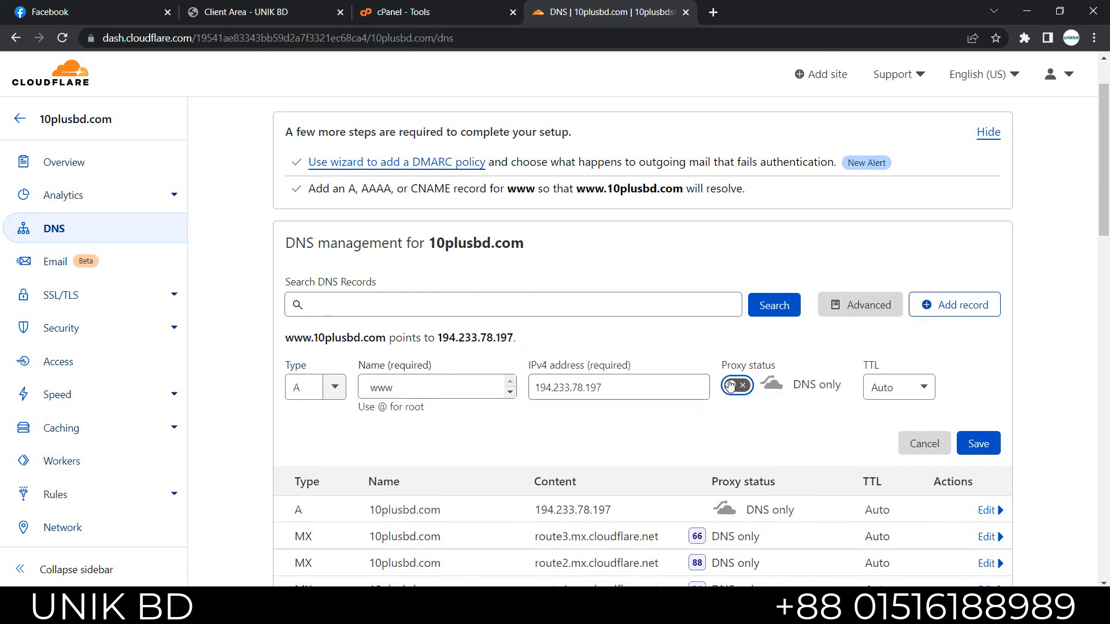
left_click(967, 441)
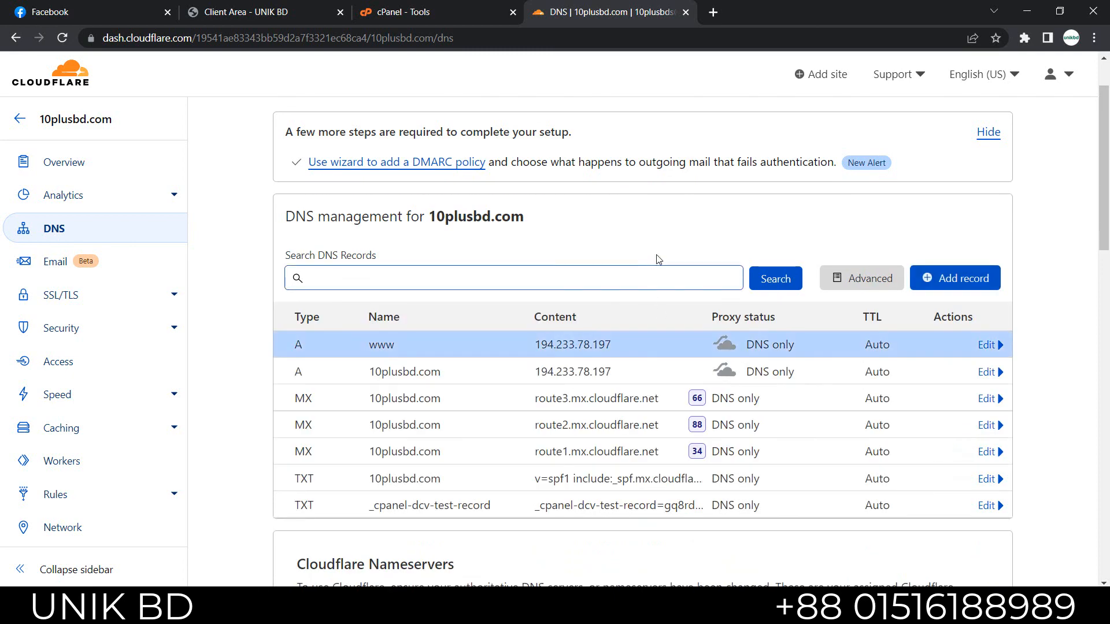
Load 10plusbd.com in a new tab and reload until the 10 Plus BD course homepage appears
left_click(716, 11)
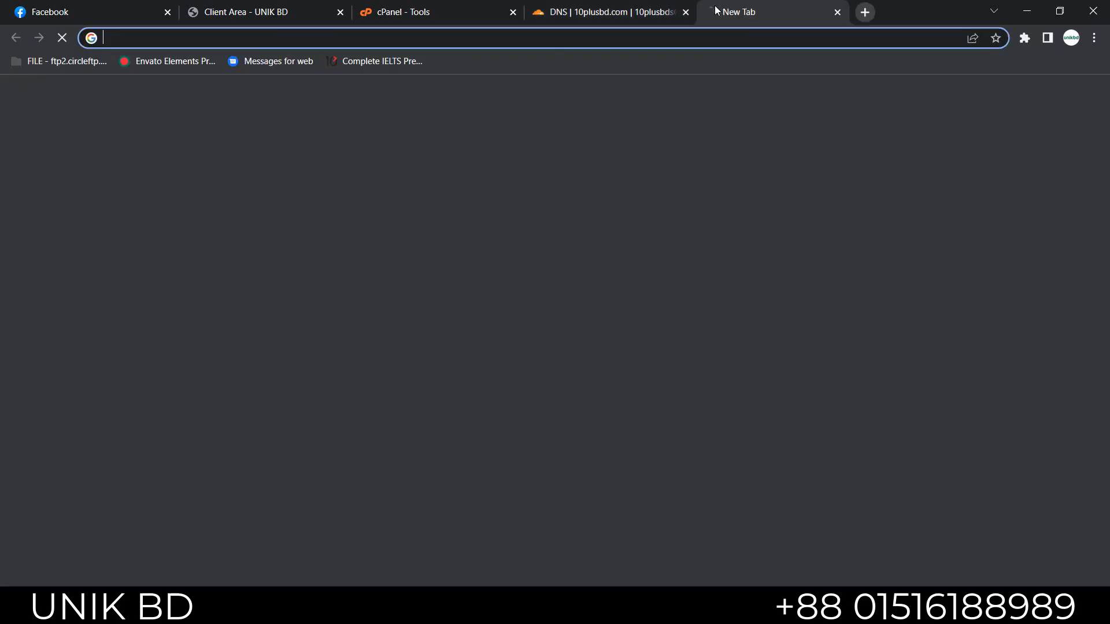
type("10plusbd.com")
key("Return")
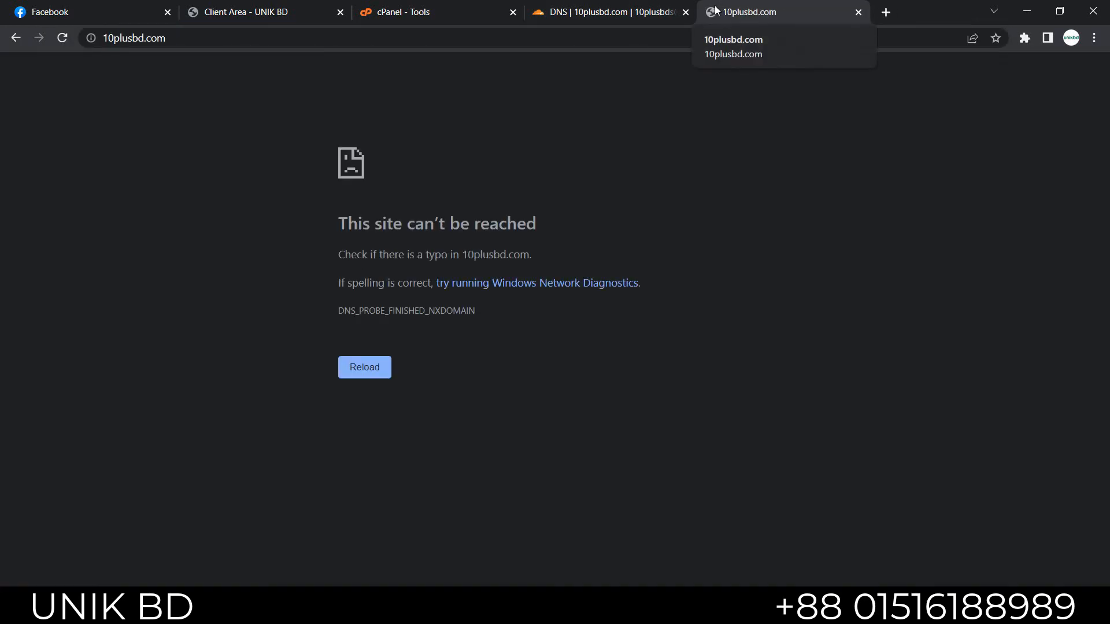
left_click(268, 35)
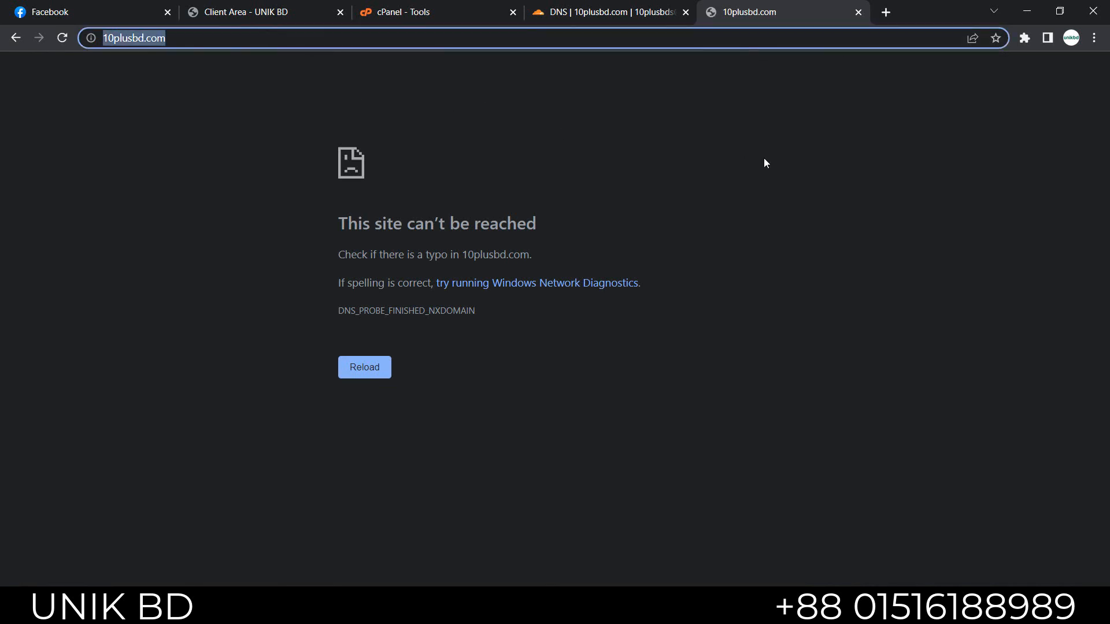
key("Return")
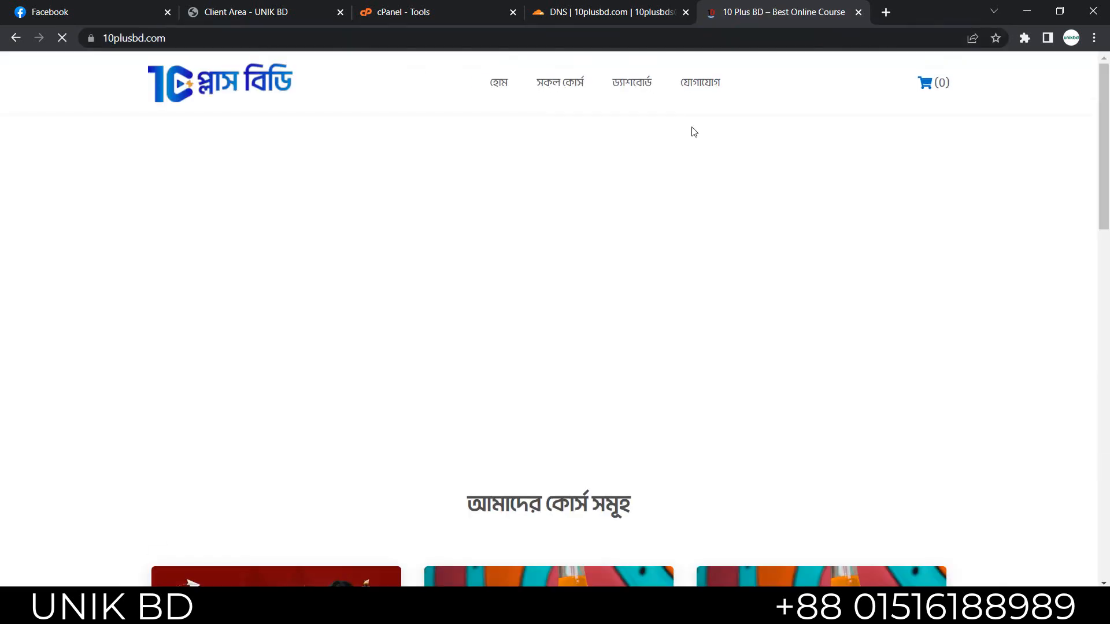